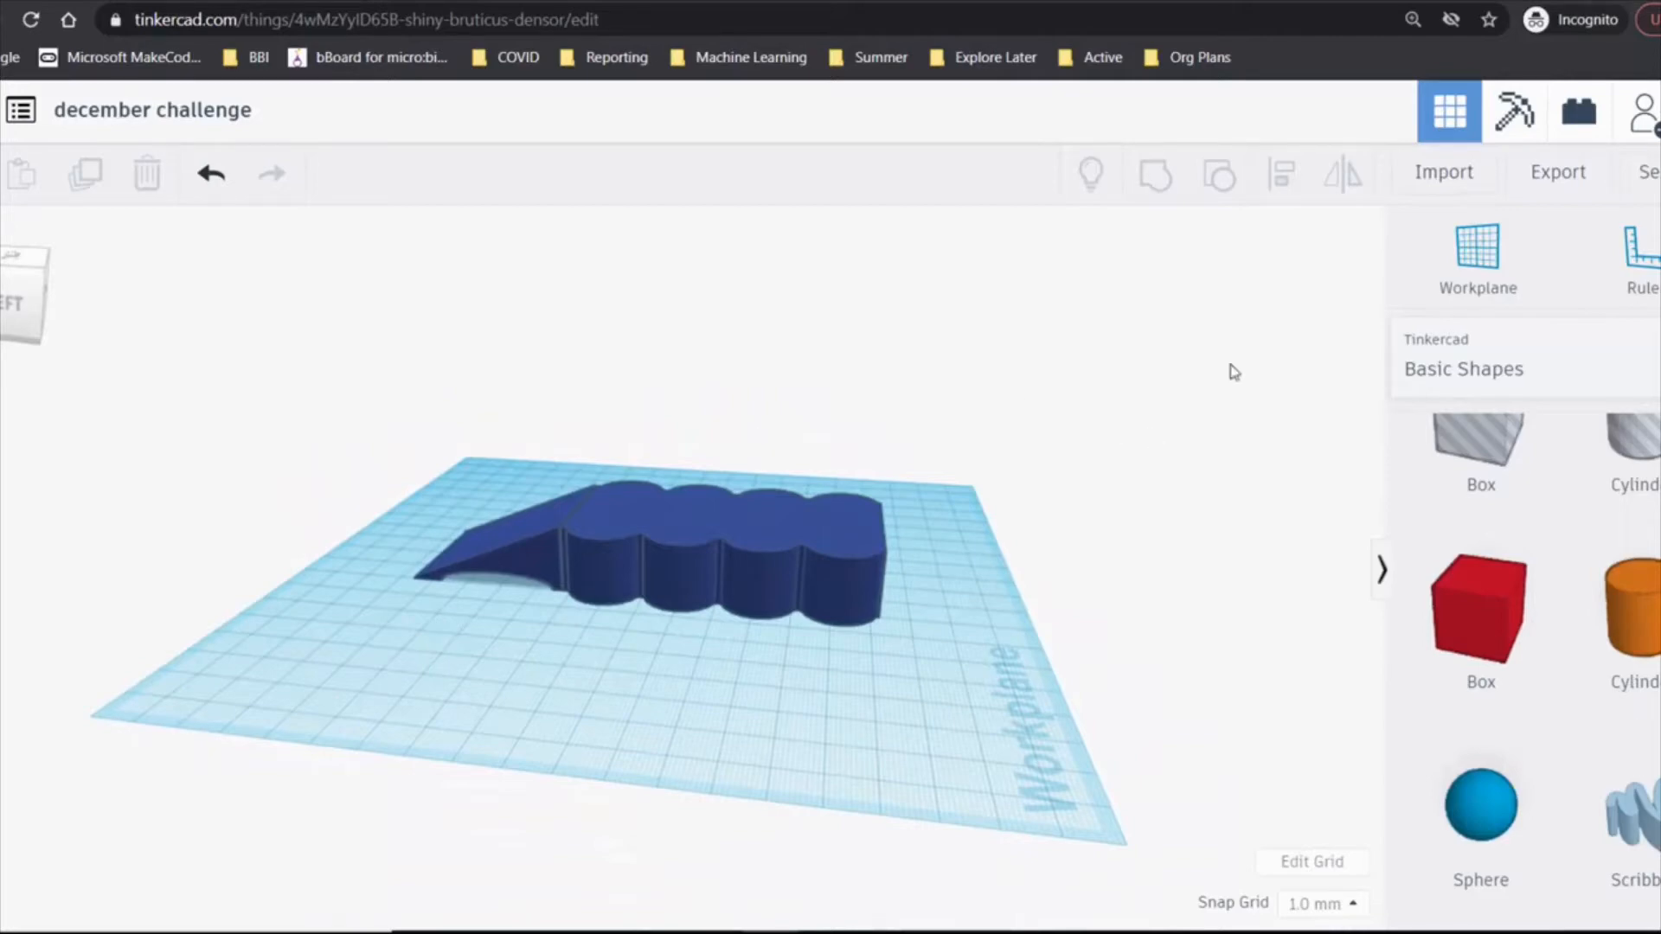
# - Sign in to Tinkercad by e-mail, using the saved account e-mail and password
pyautogui.click(773, 2)
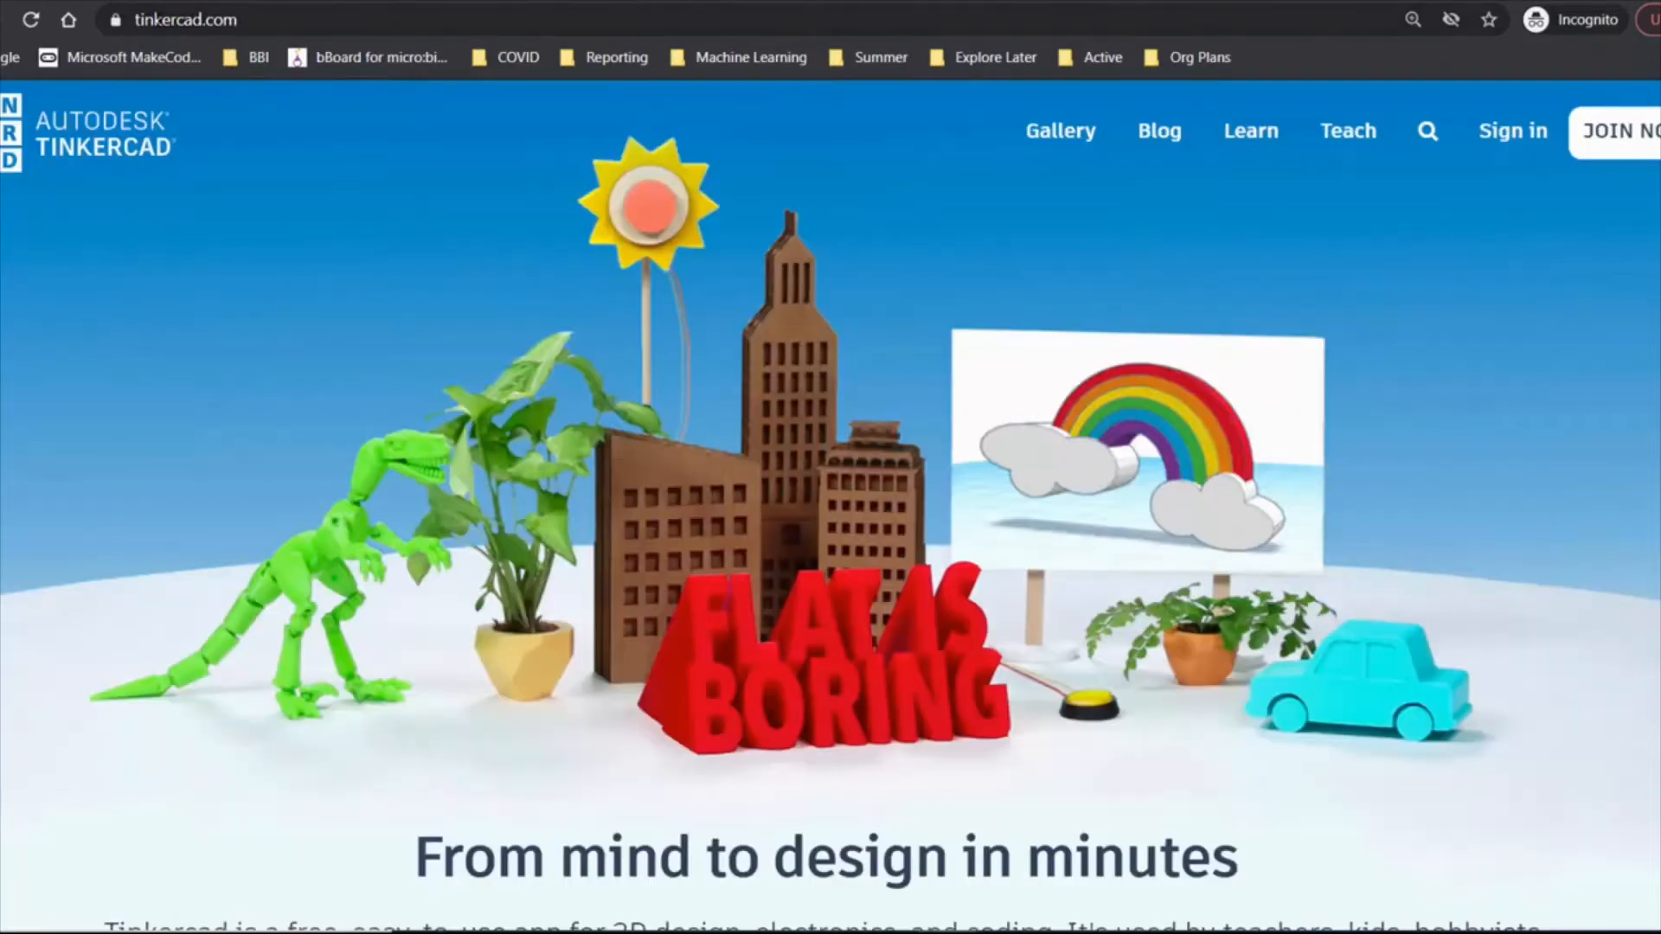
pyautogui.click(1514, 135)
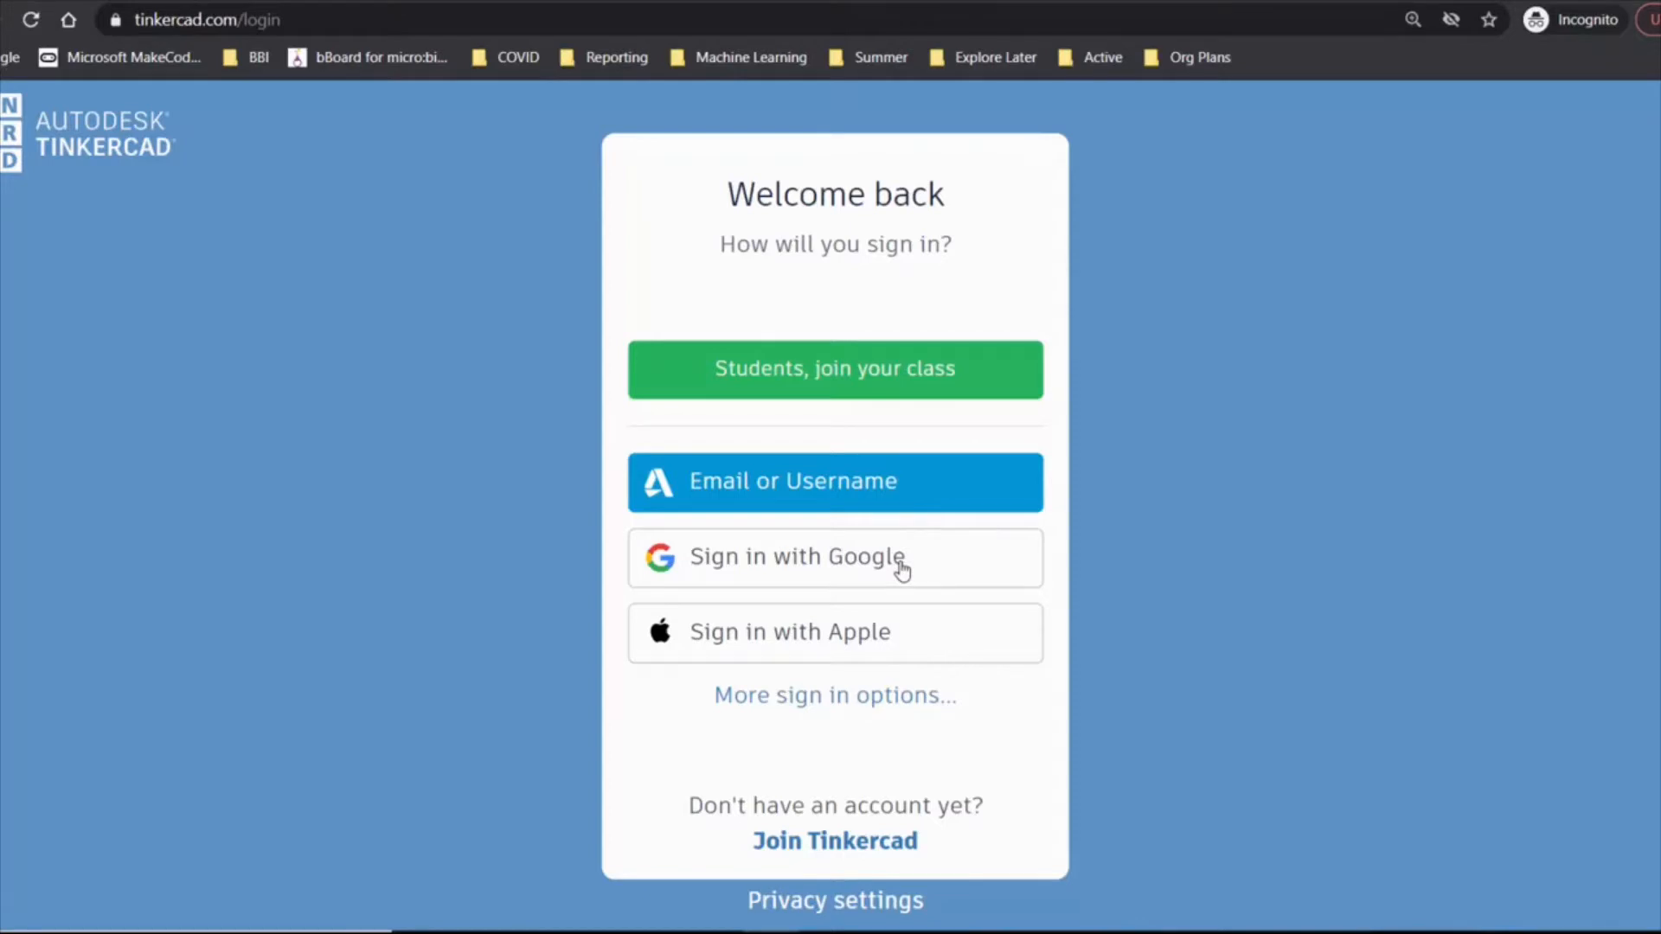
pyautogui.click(864, 499)
pyautogui.click(783, 265)
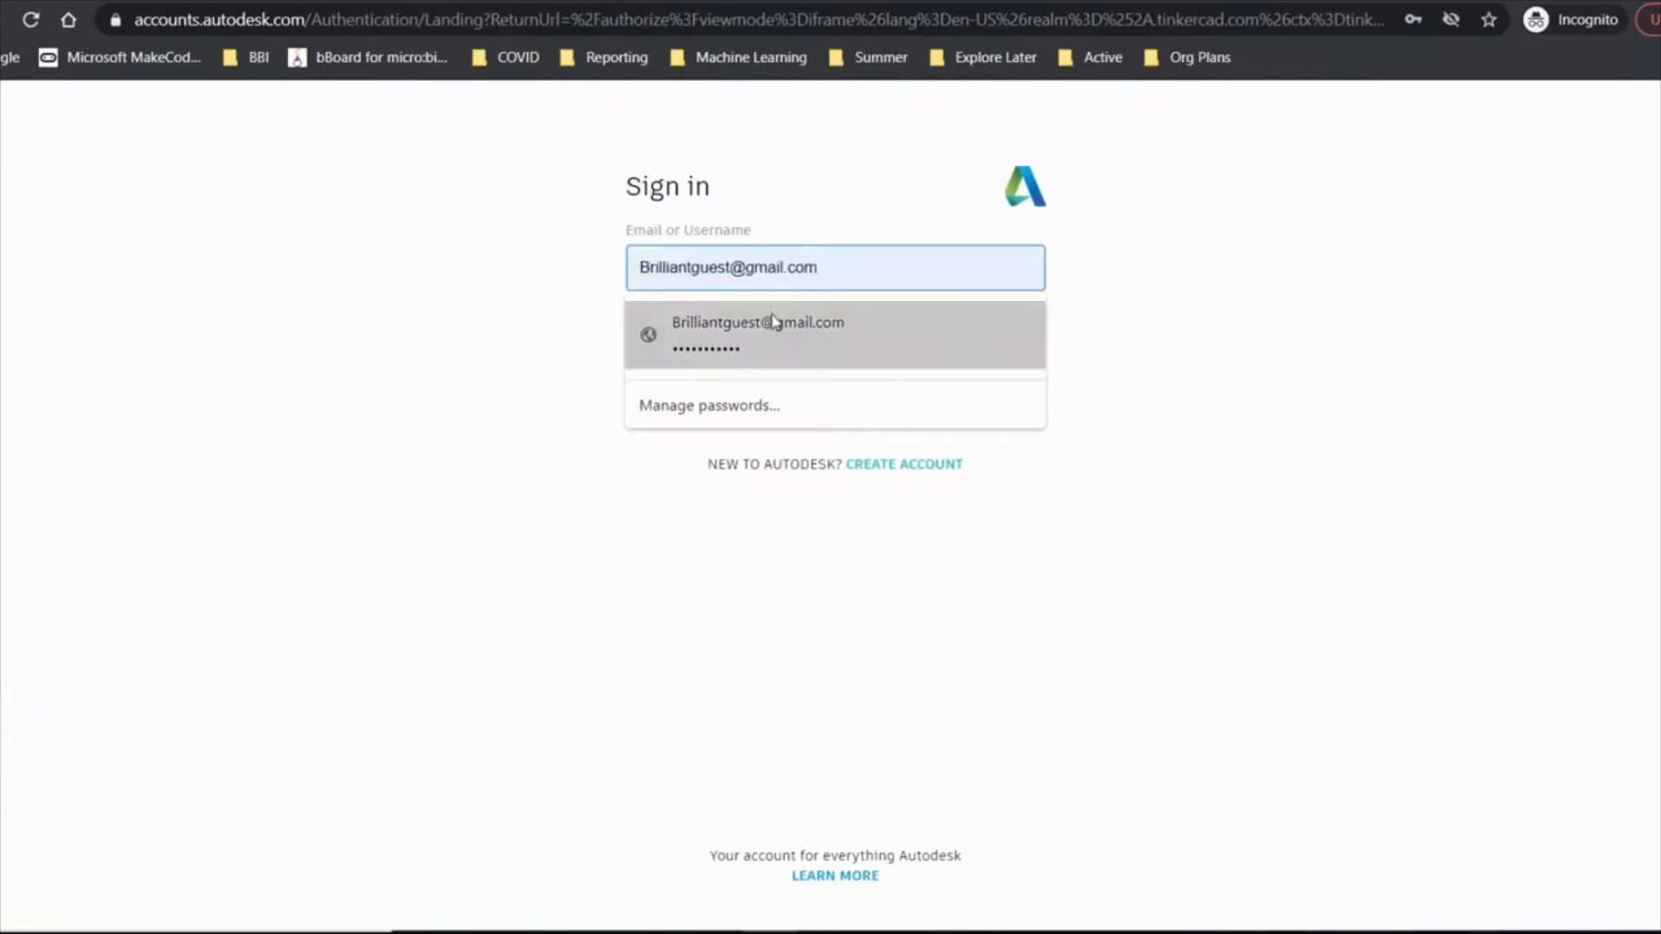
pyautogui.click(773, 322)
pyautogui.click(805, 340)
pyautogui.click(820, 459)
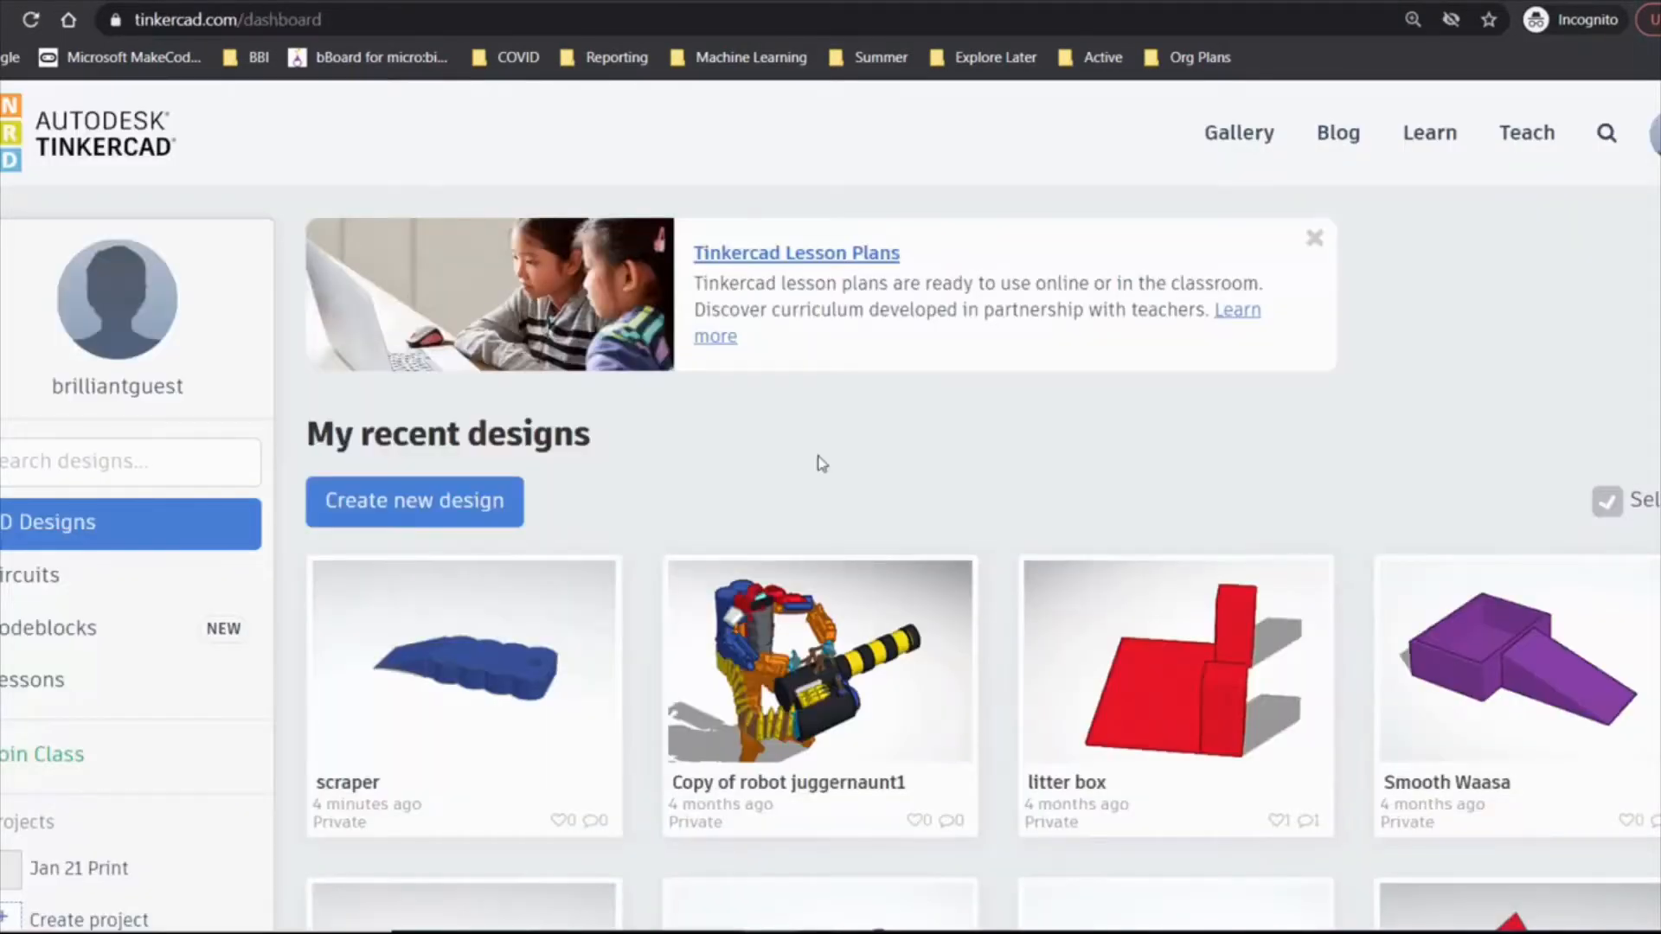
# - Create a new 3D design from the dashboard and view its empty workplane from the front
pyautogui.click(443, 508)
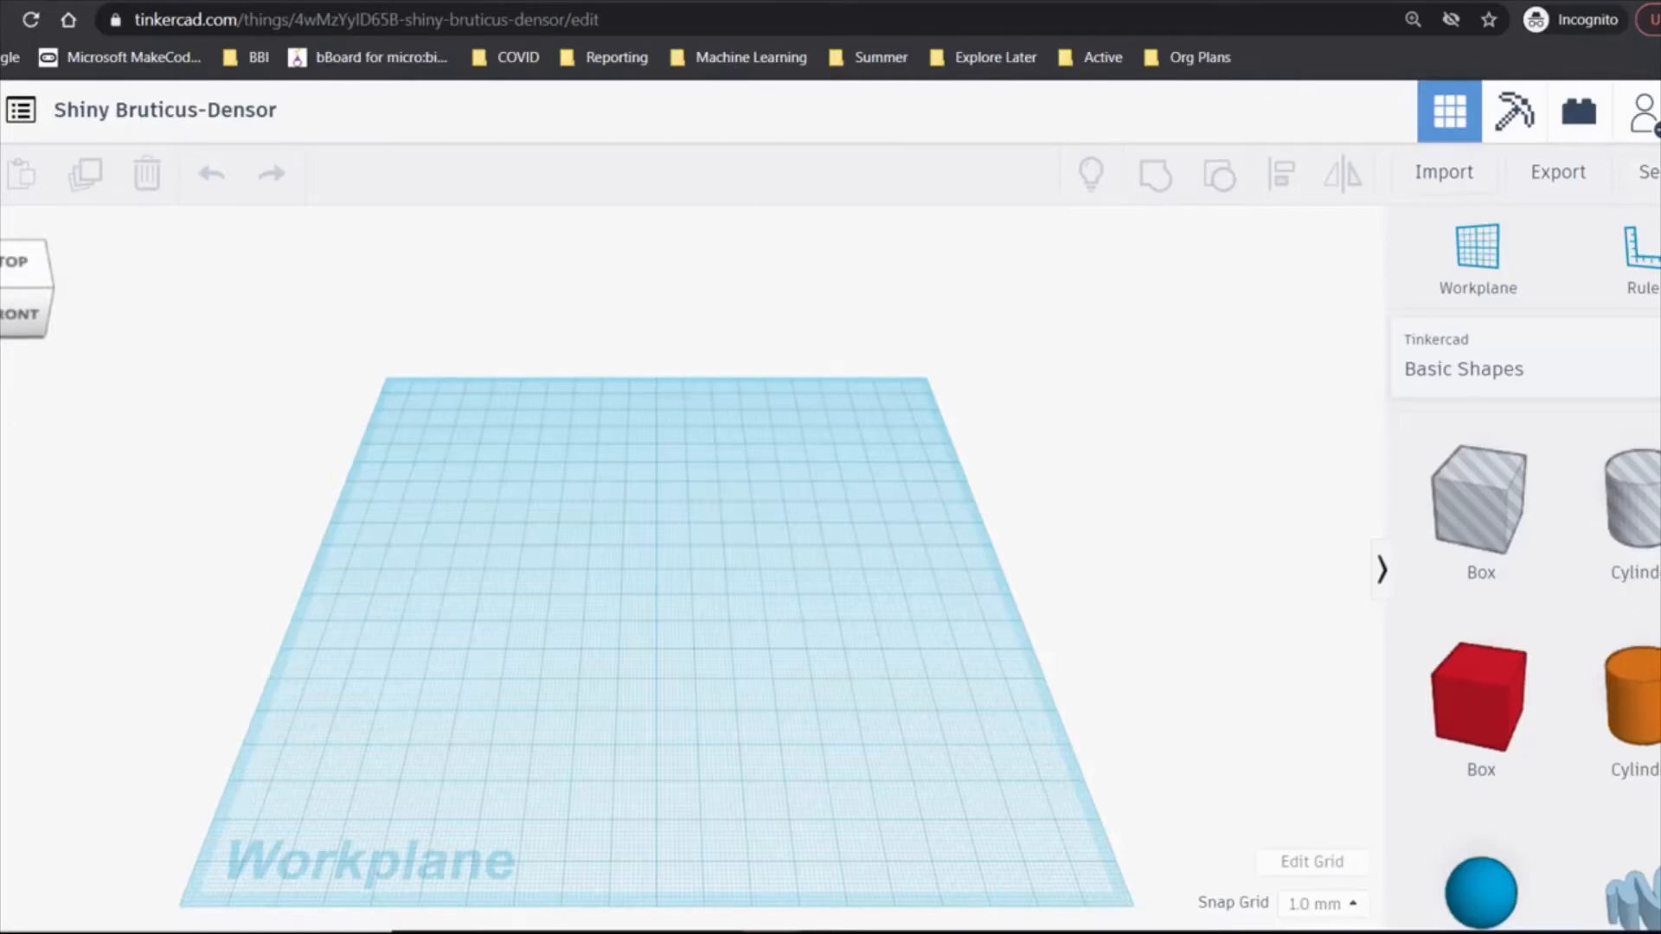
pyautogui.click(0, 288)
pyautogui.click(18, 256)
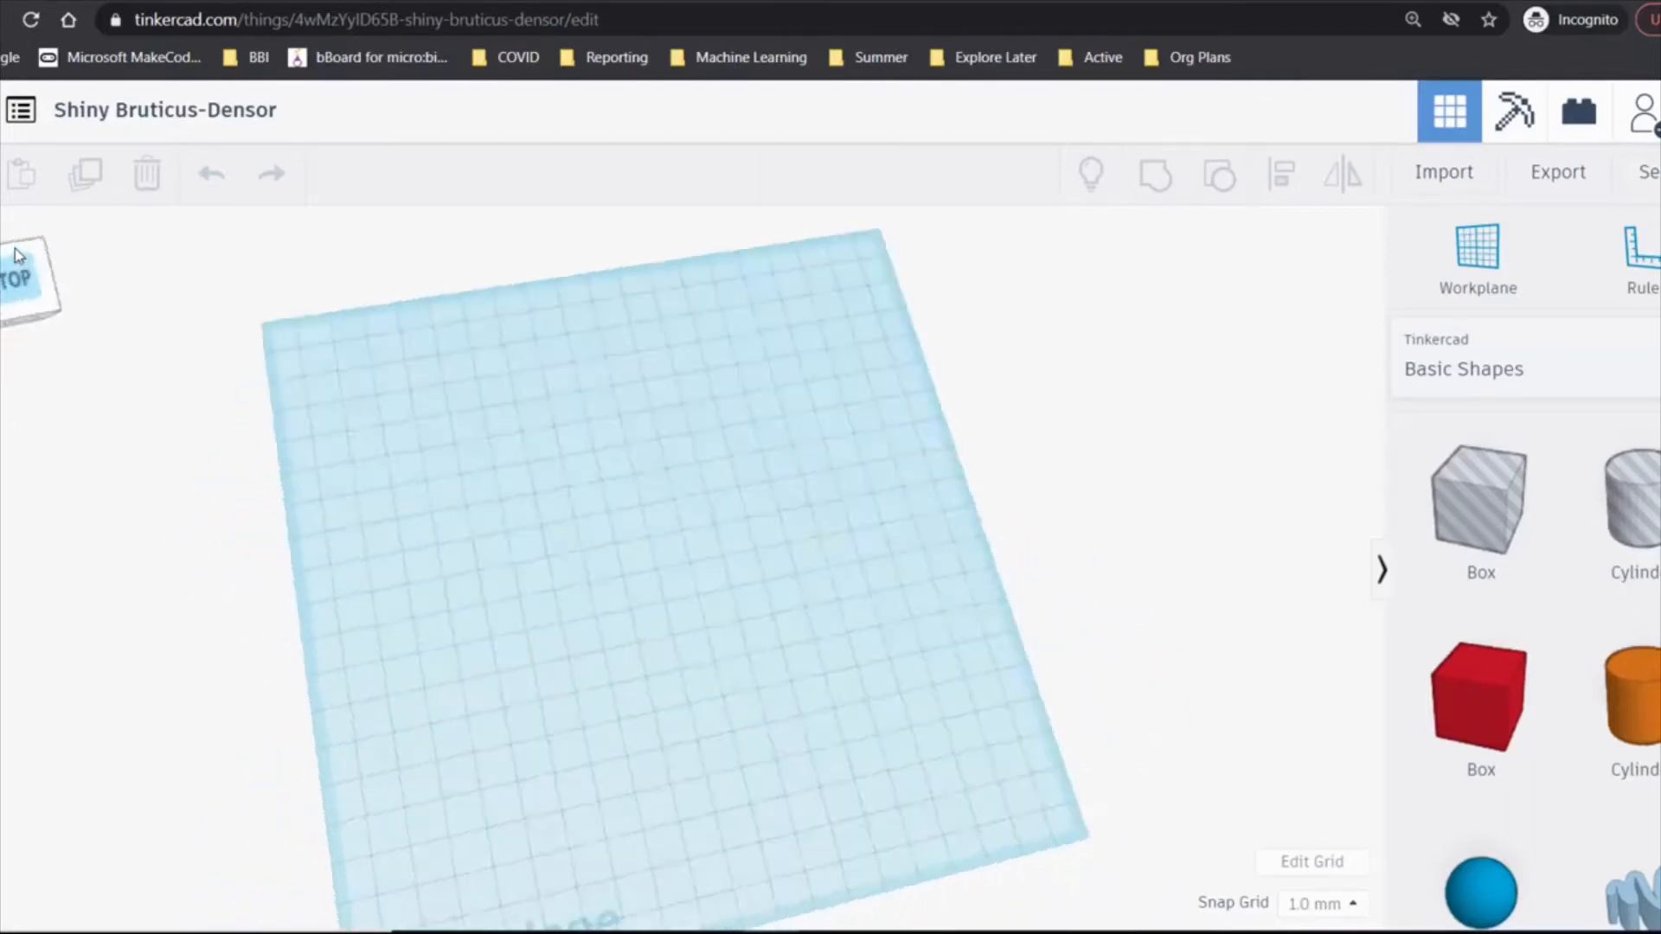
pyautogui.click(44, 322)
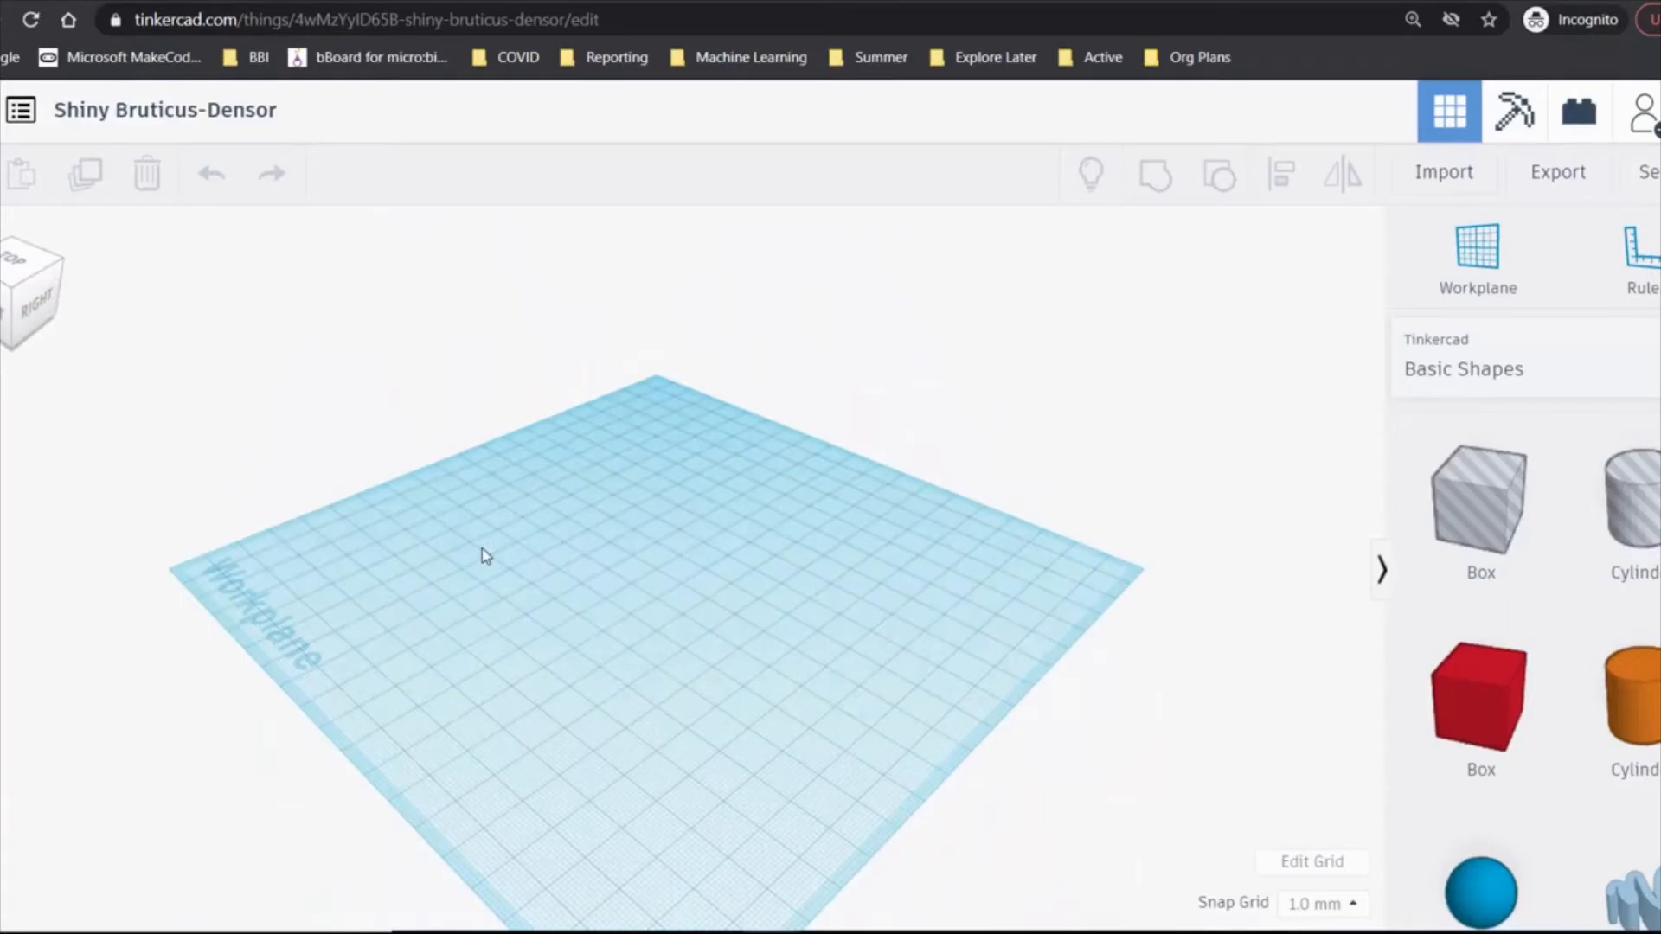
pyautogui.moveTo(482, 550); pyautogui.dragTo(709, 623, button='right')
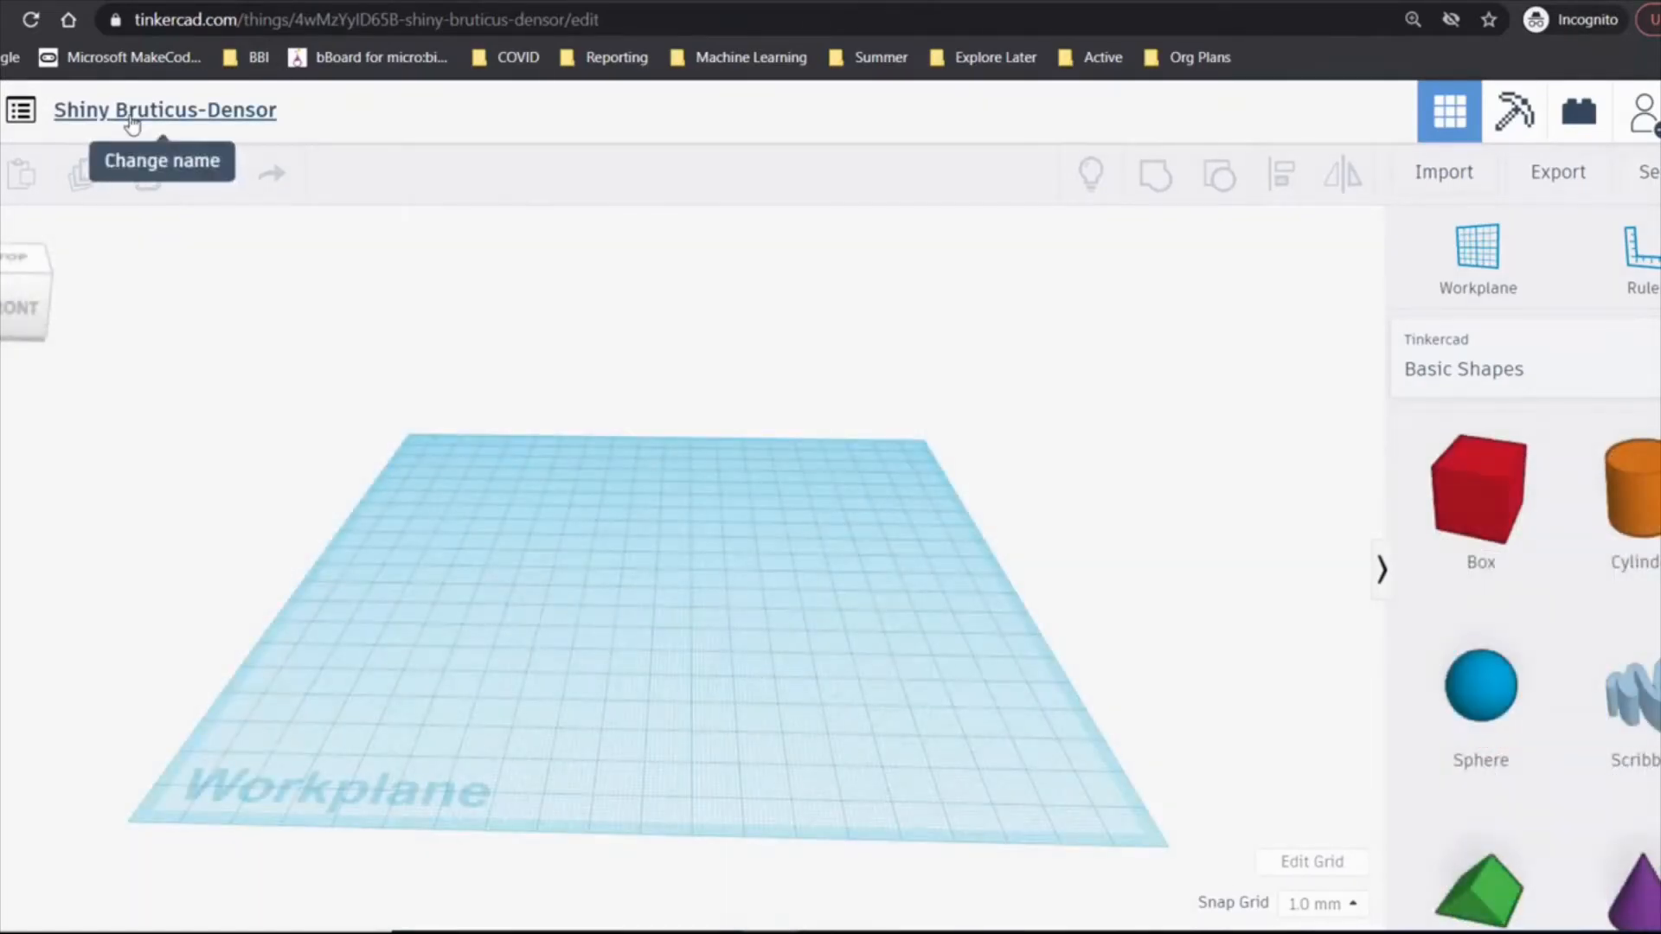
# - Rename the design as "december challenge"
pyautogui.click(131, 124)
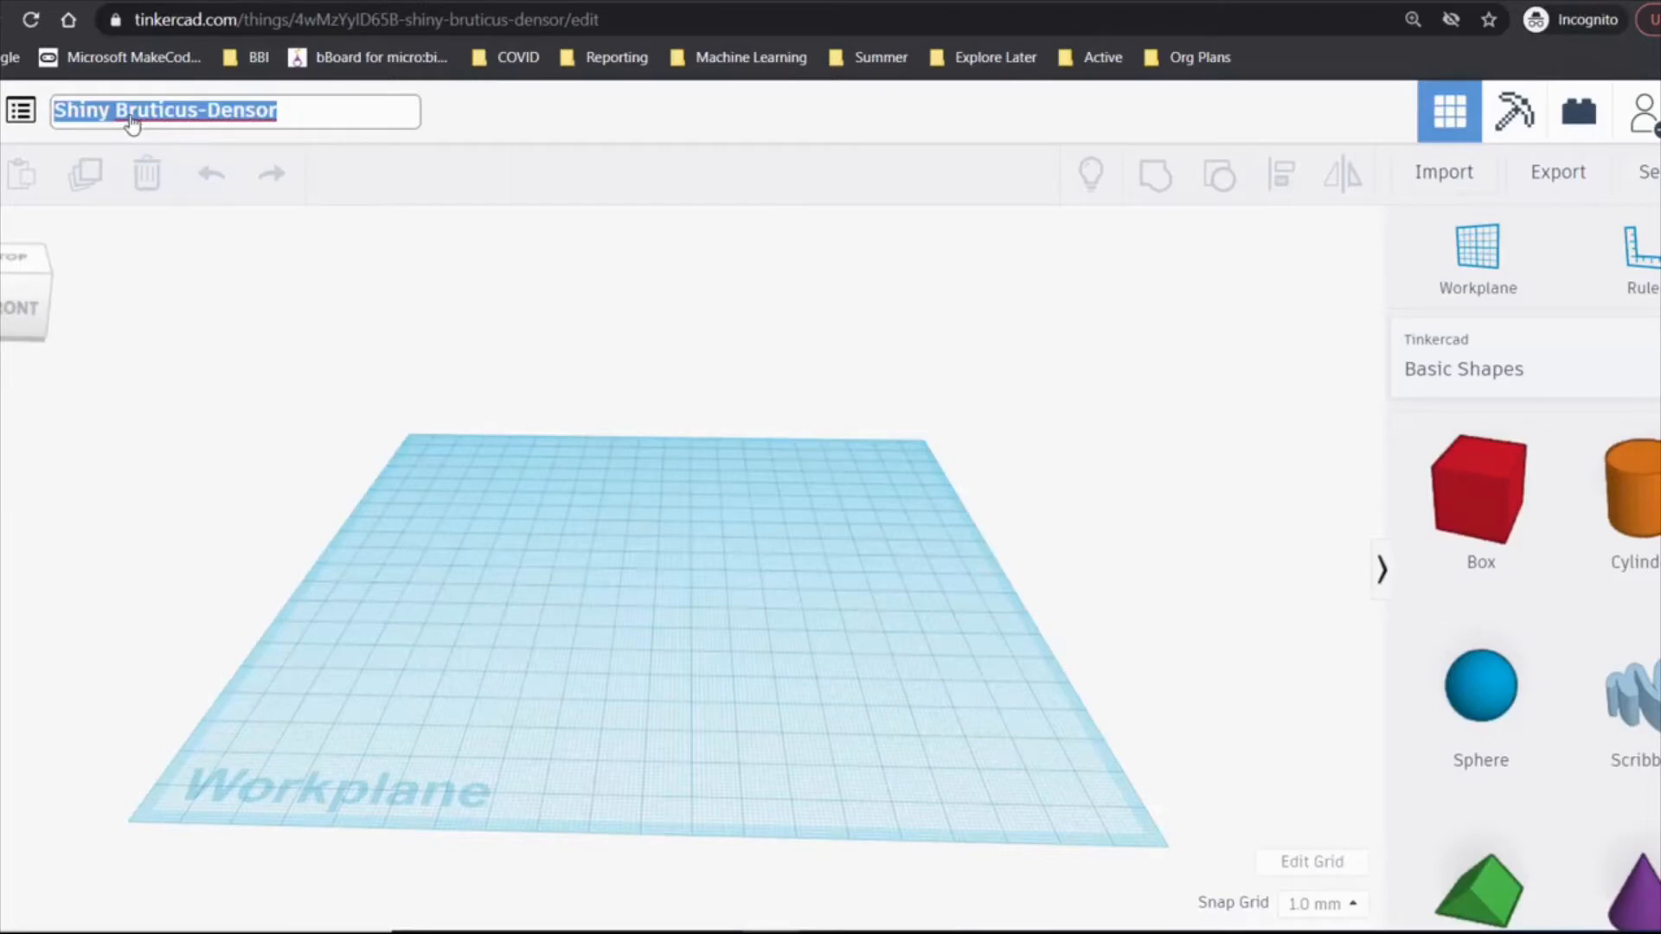
pyautogui.write('december ch')
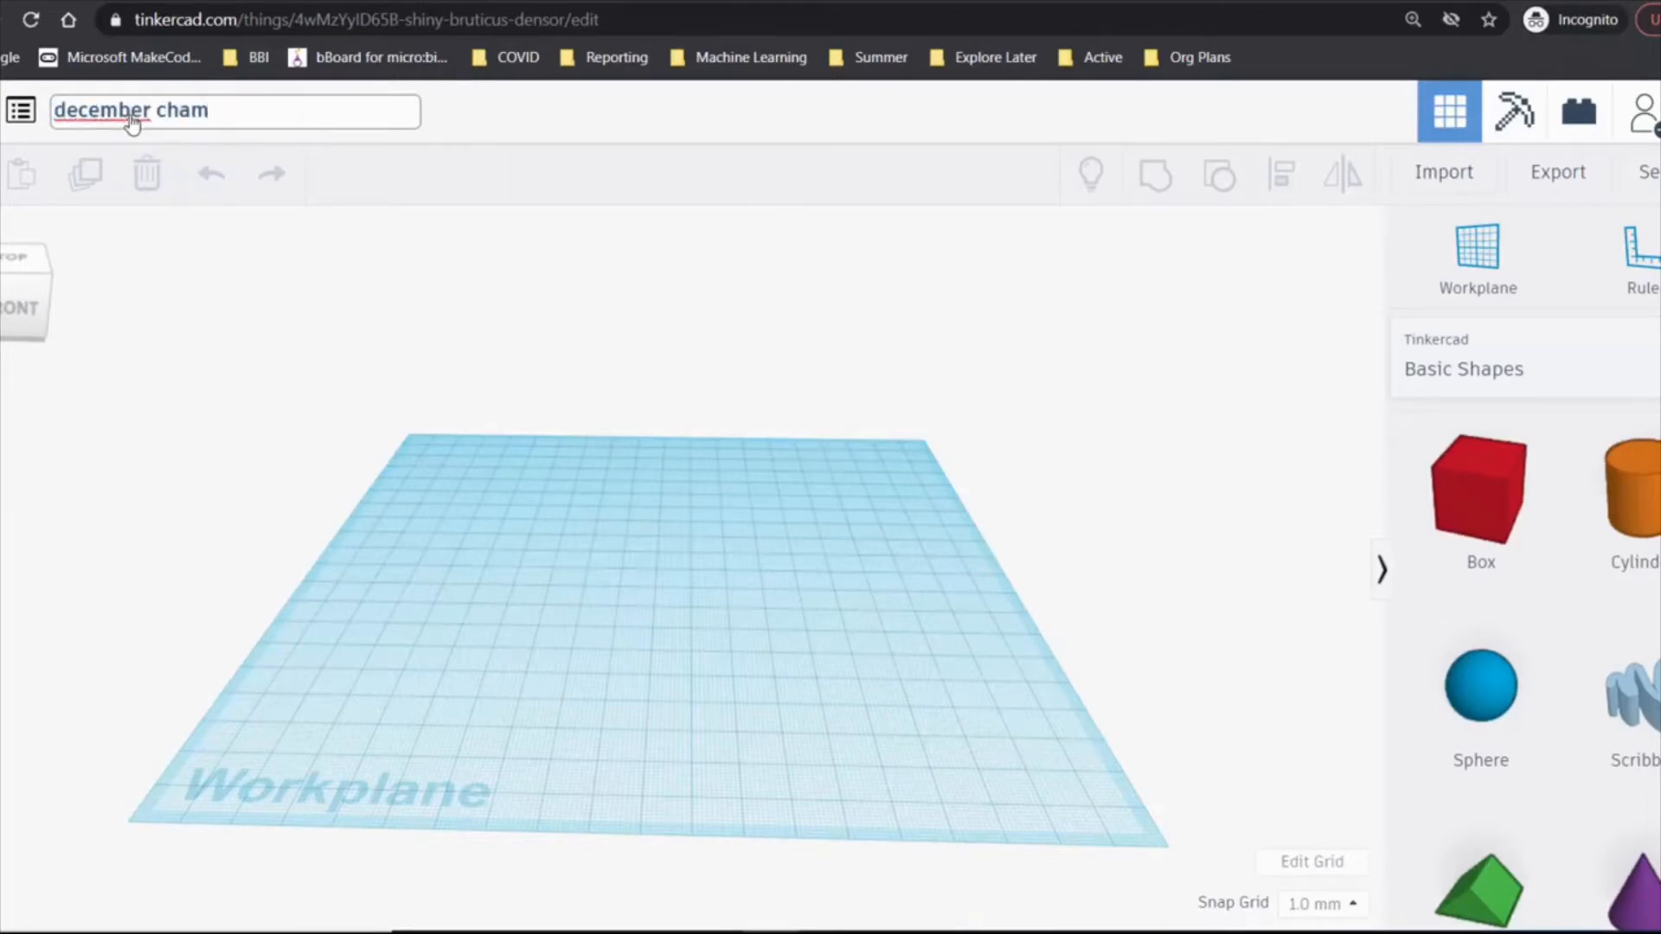
pyautogui.write('allenge')
pyautogui.click(170, 352)
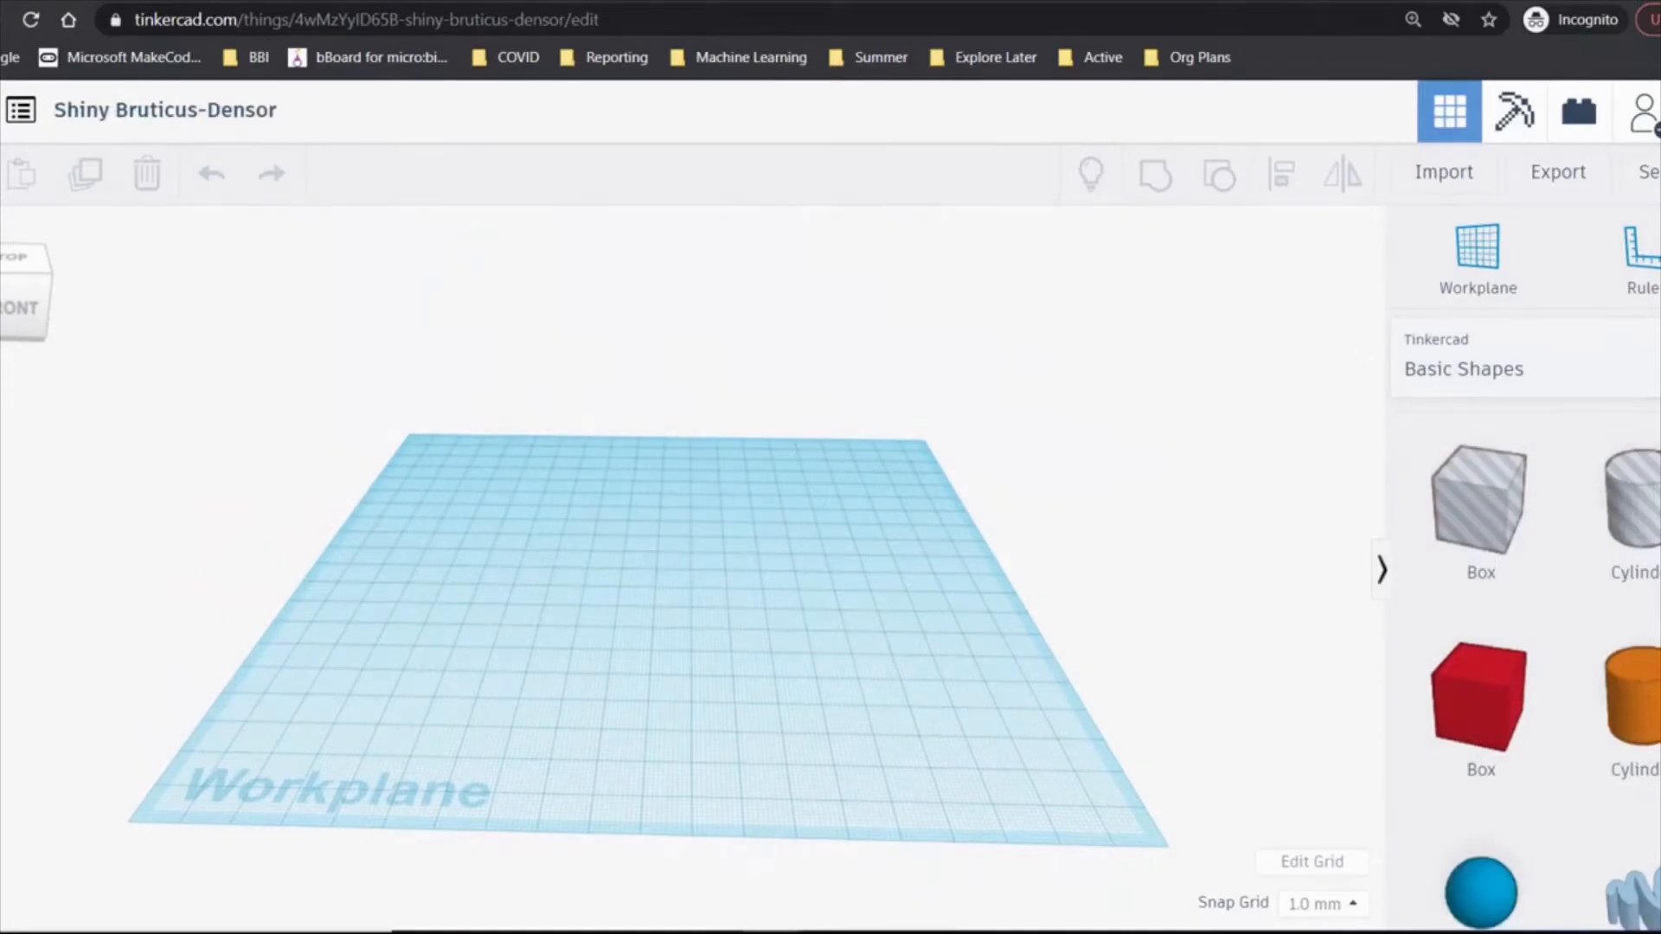
pyautogui.scroll(-10, 1522, 666)
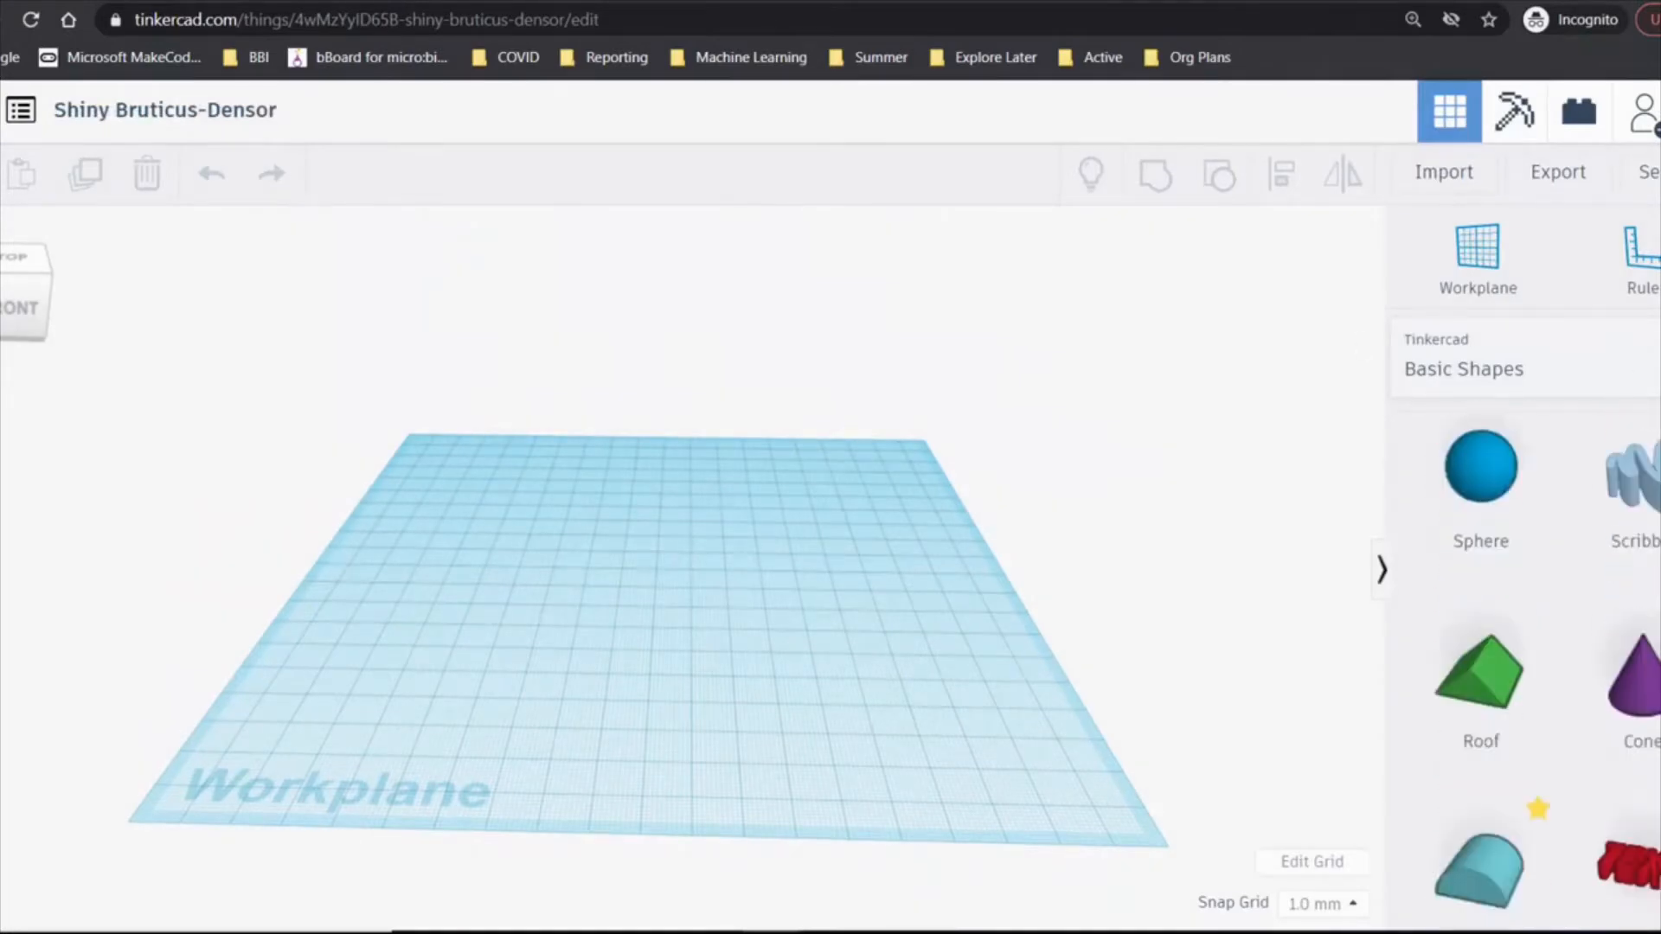
pyautogui.scroll(-3, 1523, 666)
pyautogui.scroll(10, 1523, 666)
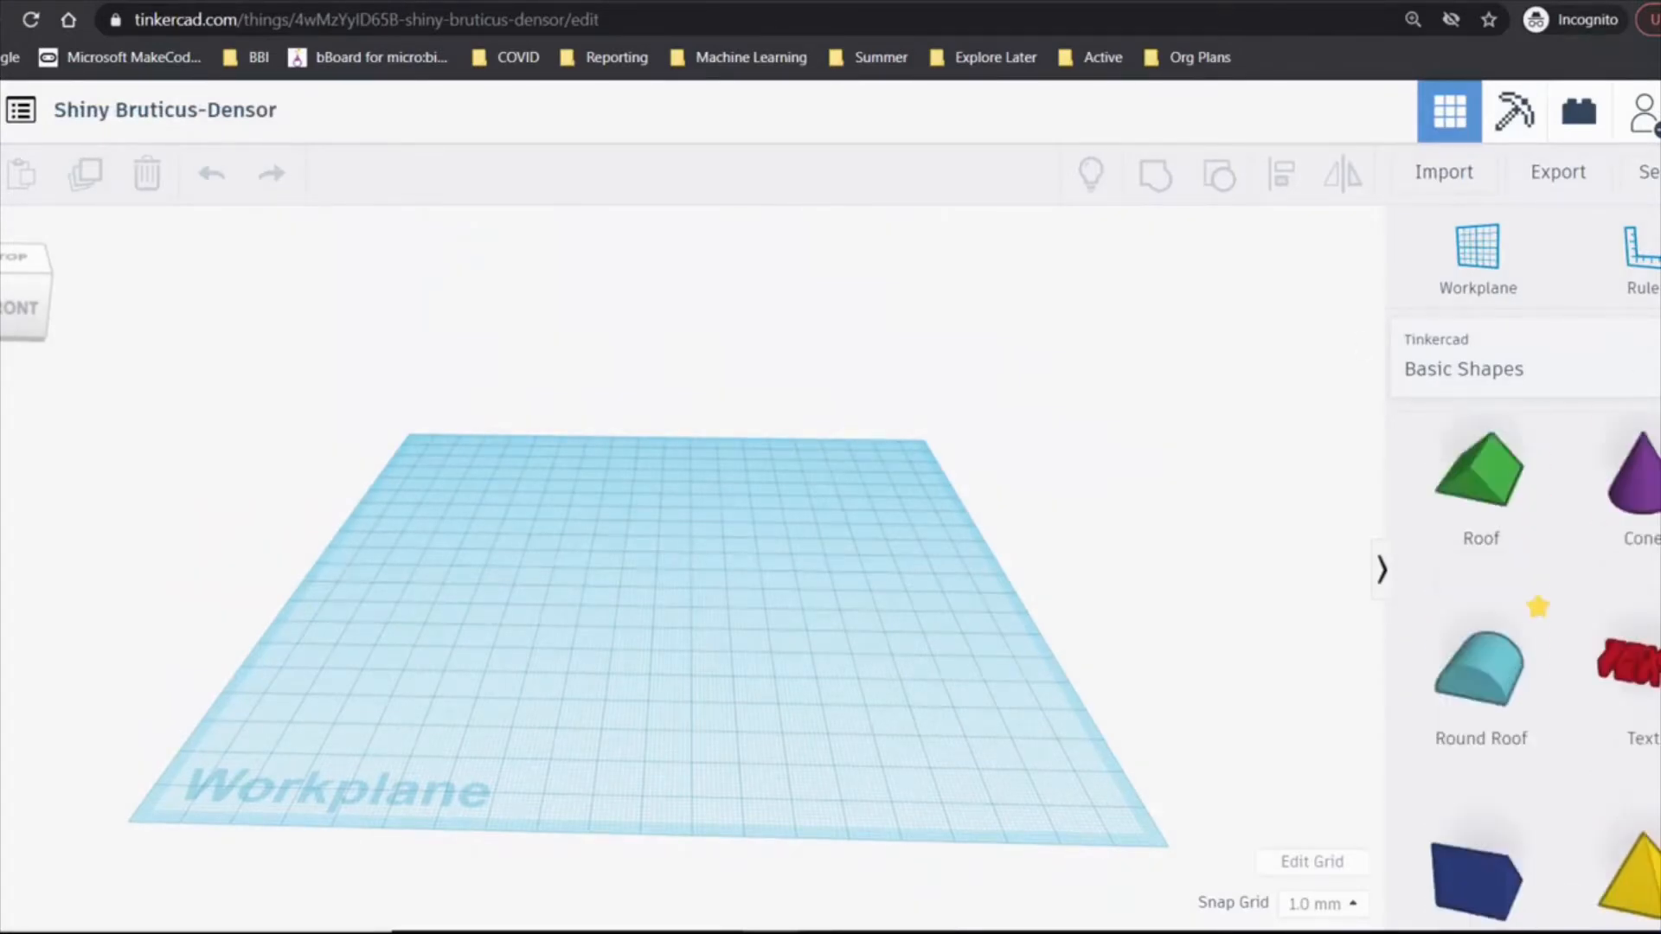
pyautogui.click(1470, 363)
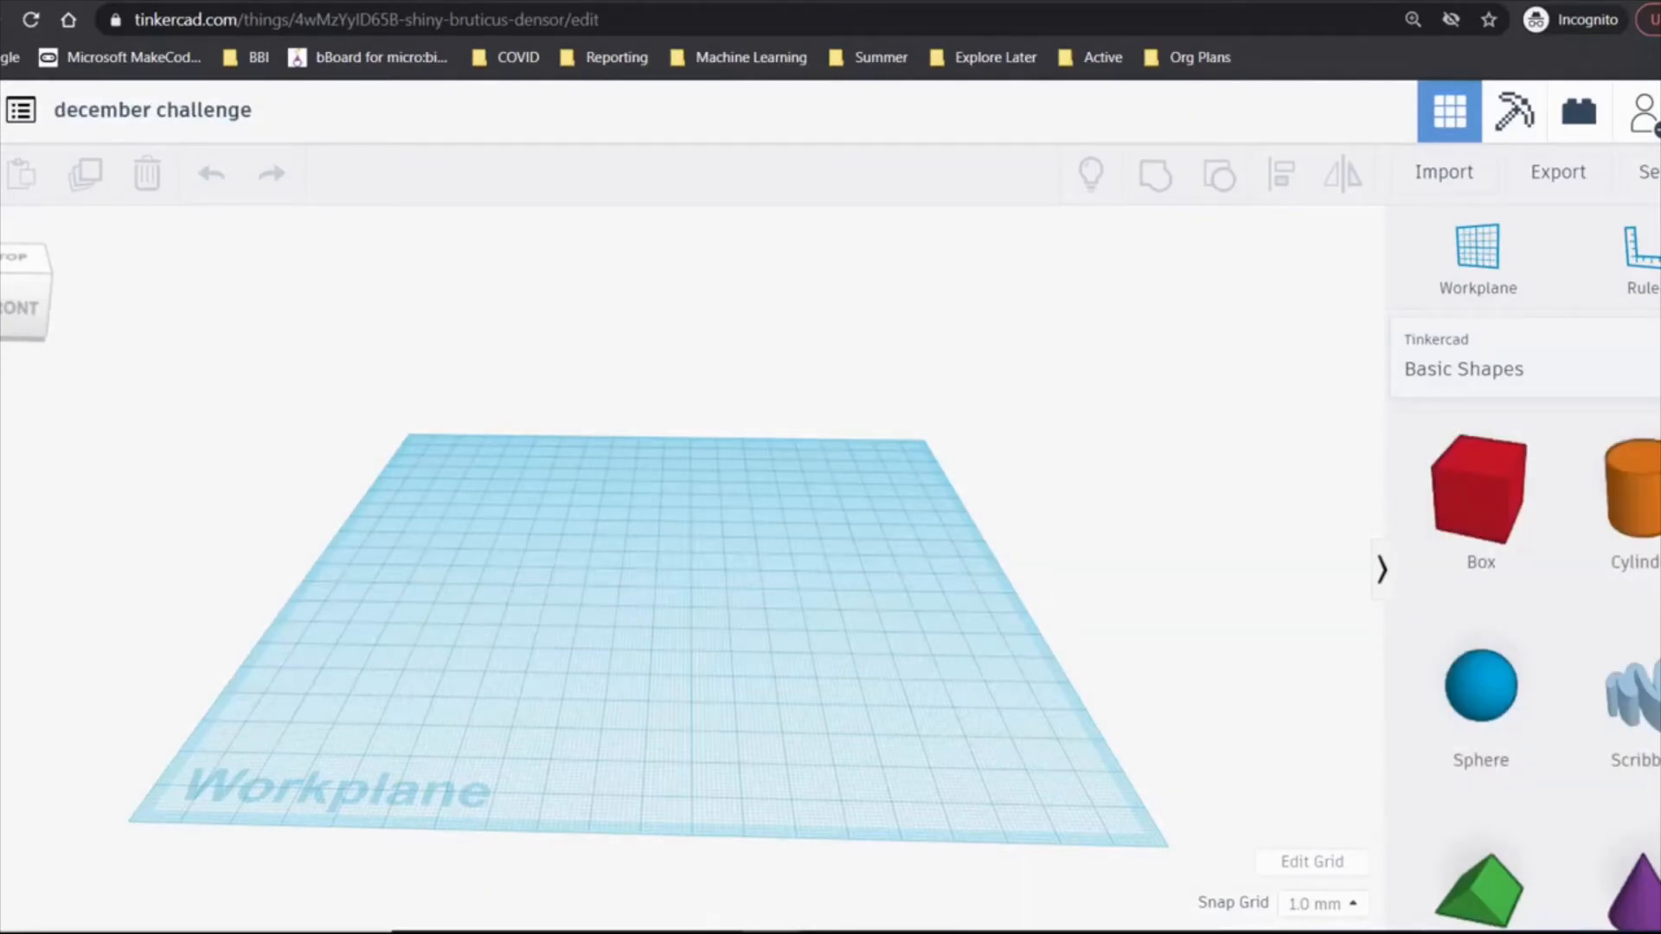
# - Place a wedge from the basic shapes near the workplane's centre and stretch it to about 36 mm along one side
pyautogui.scroll(-5, 1546, 670)
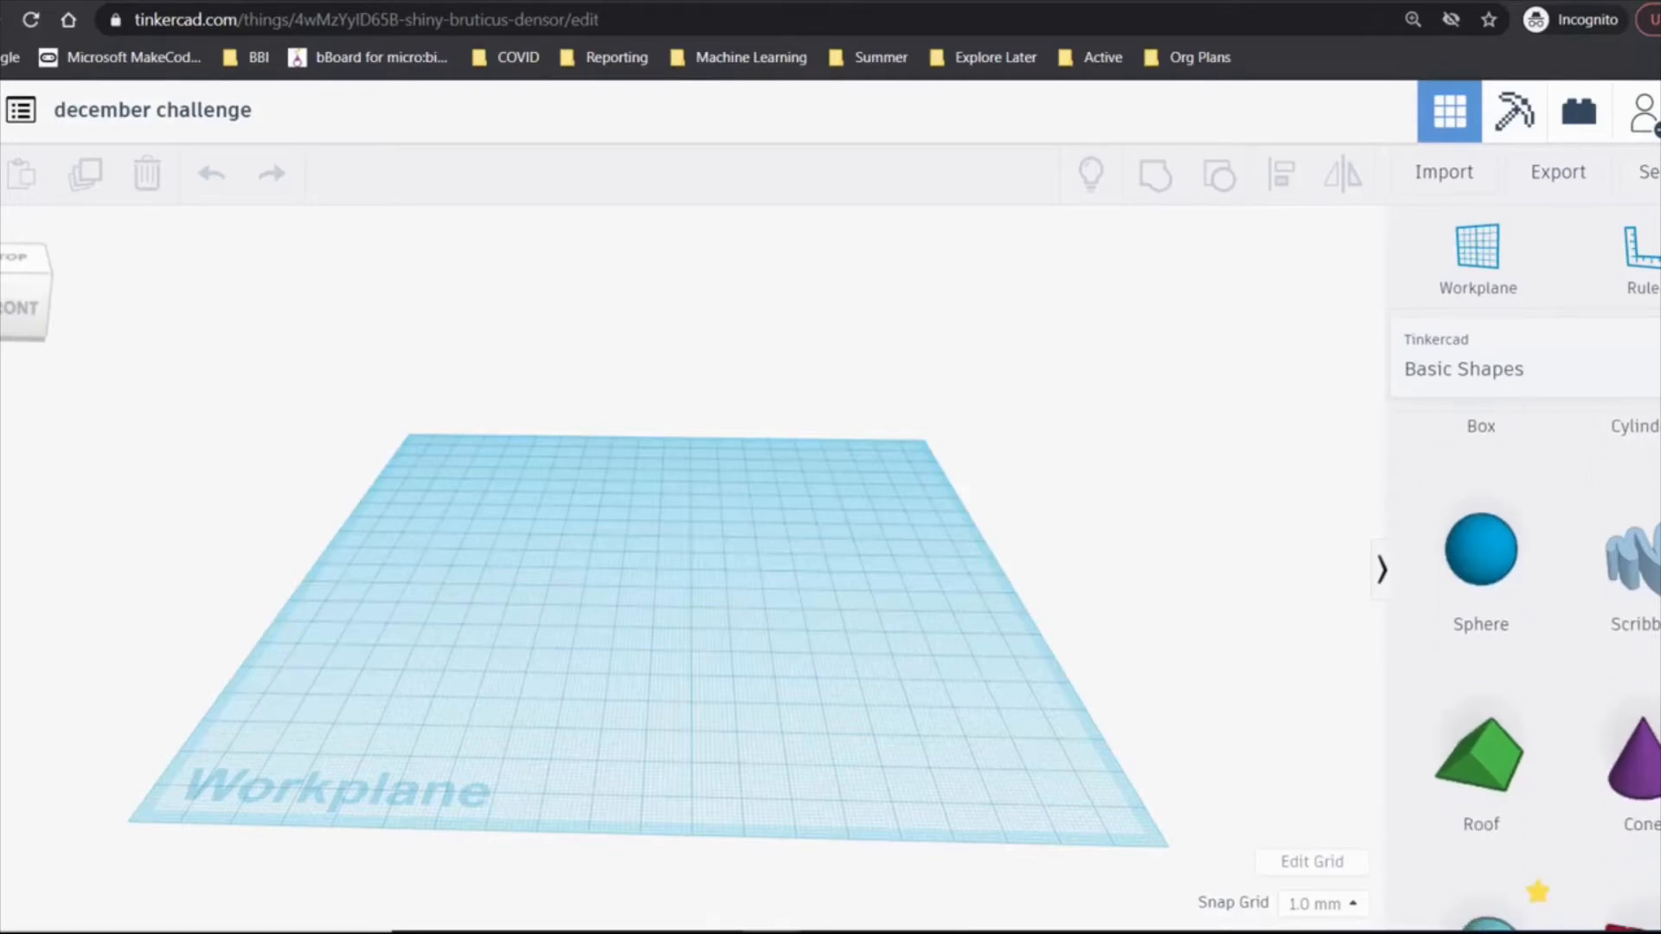
pyautogui.scroll(-2, 1510, 753)
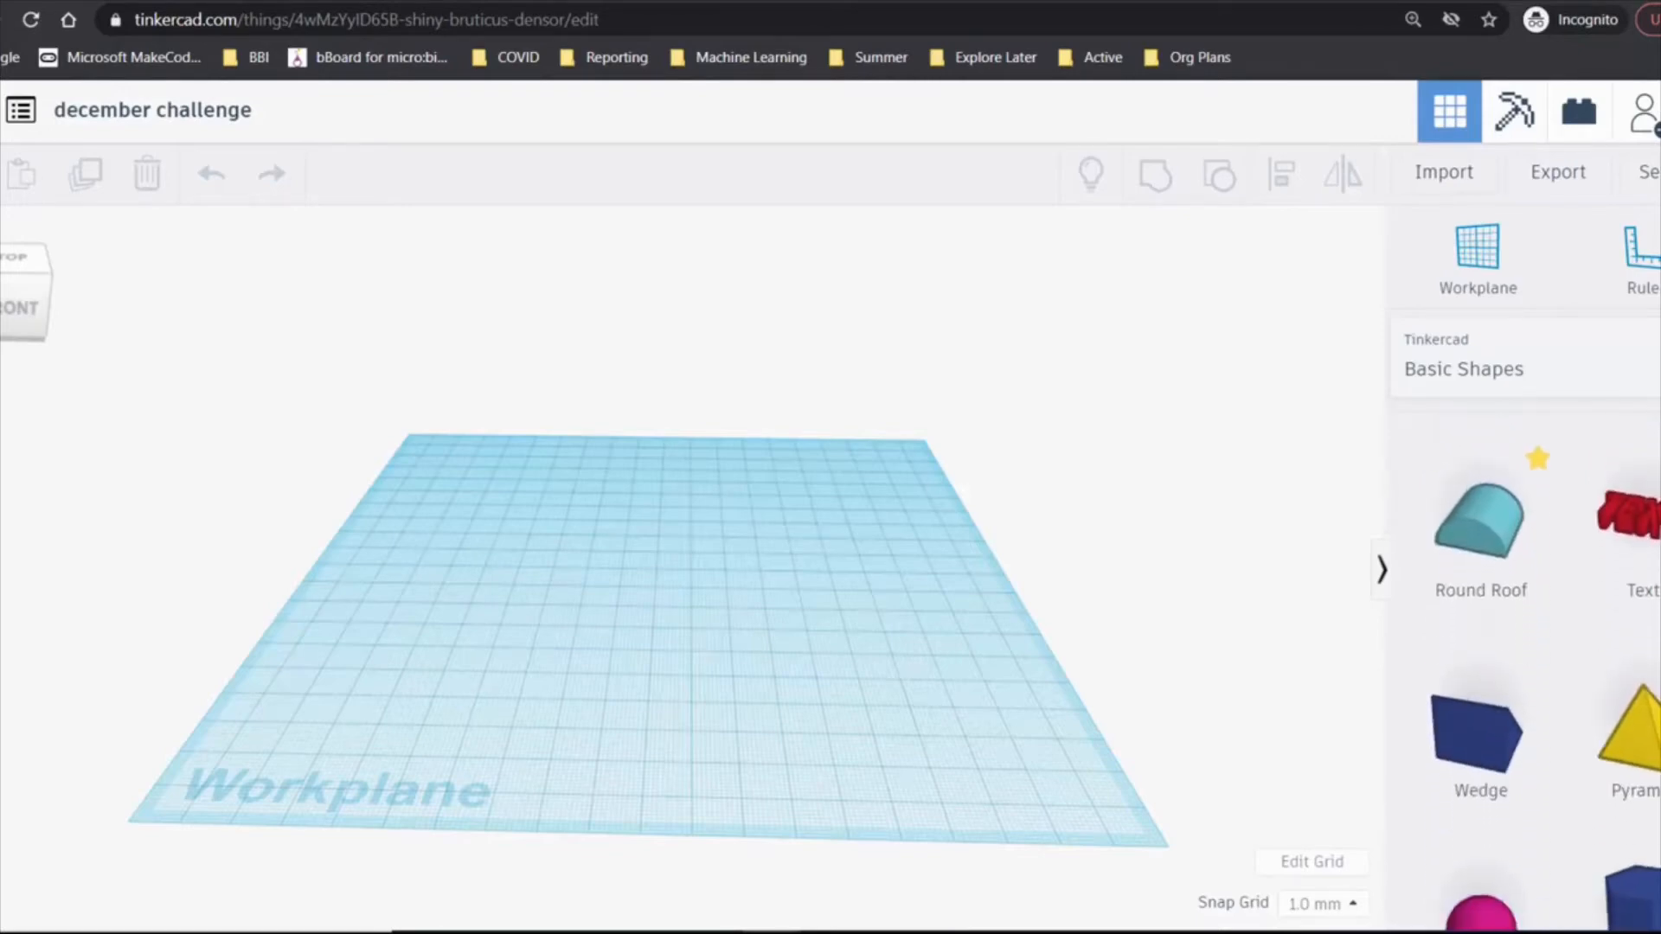
pyautogui.moveTo(1501, 757); pyautogui.dragTo(601, 606)
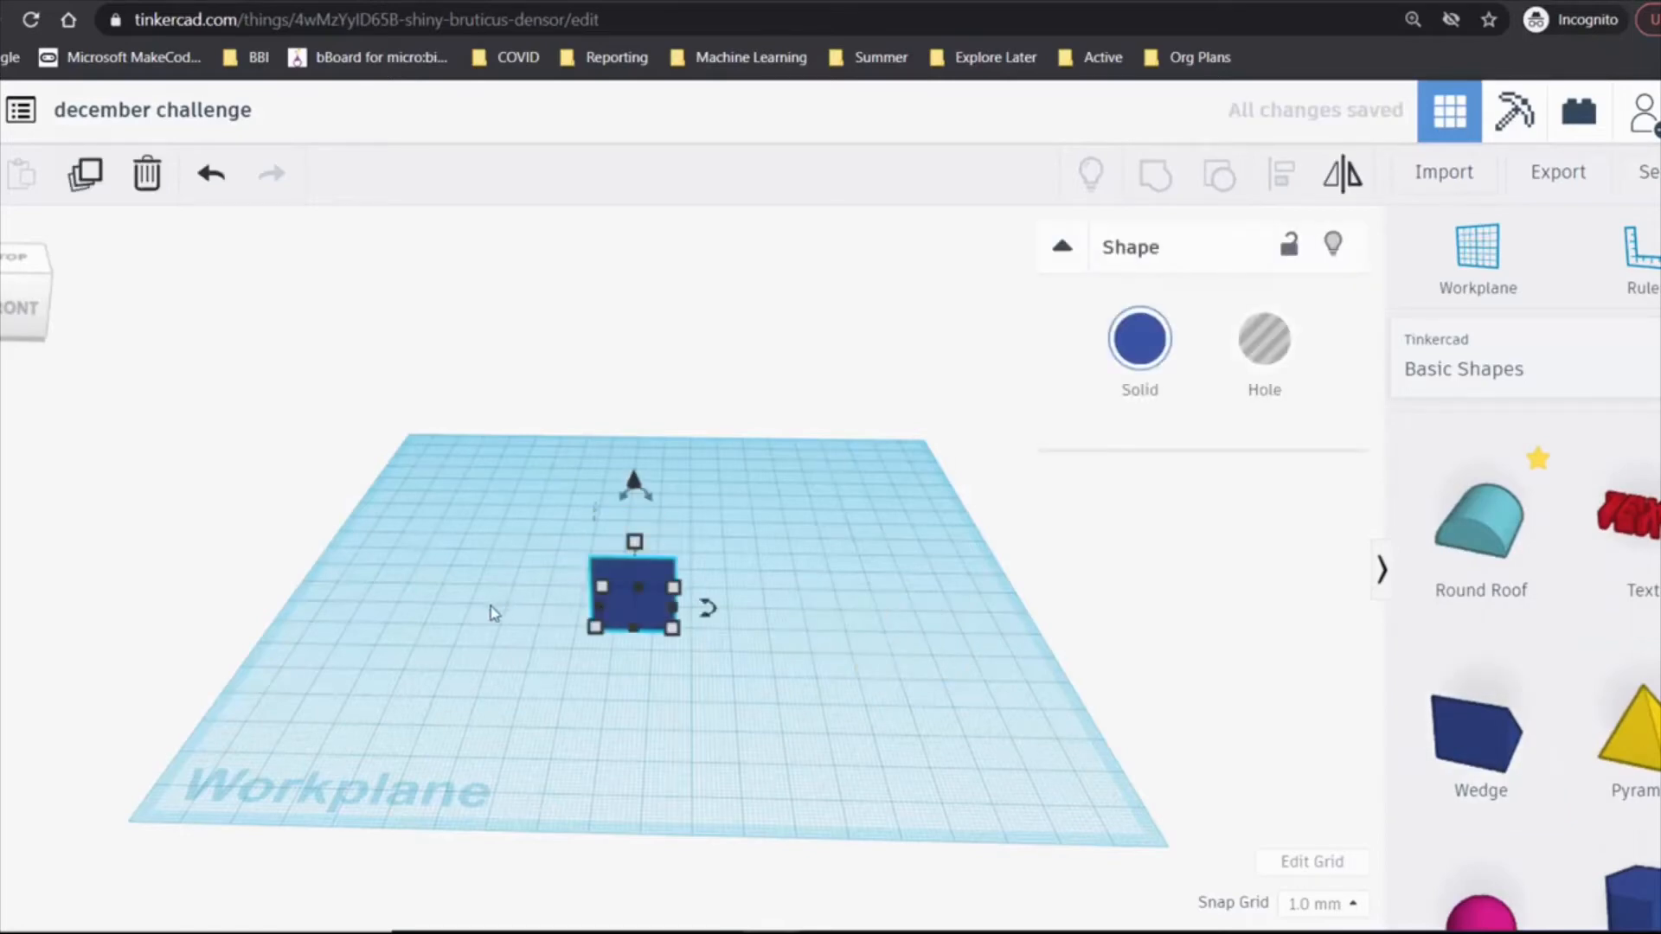
pyautogui.moveTo(493, 612); pyautogui.dragTo(734, 707, button='right')
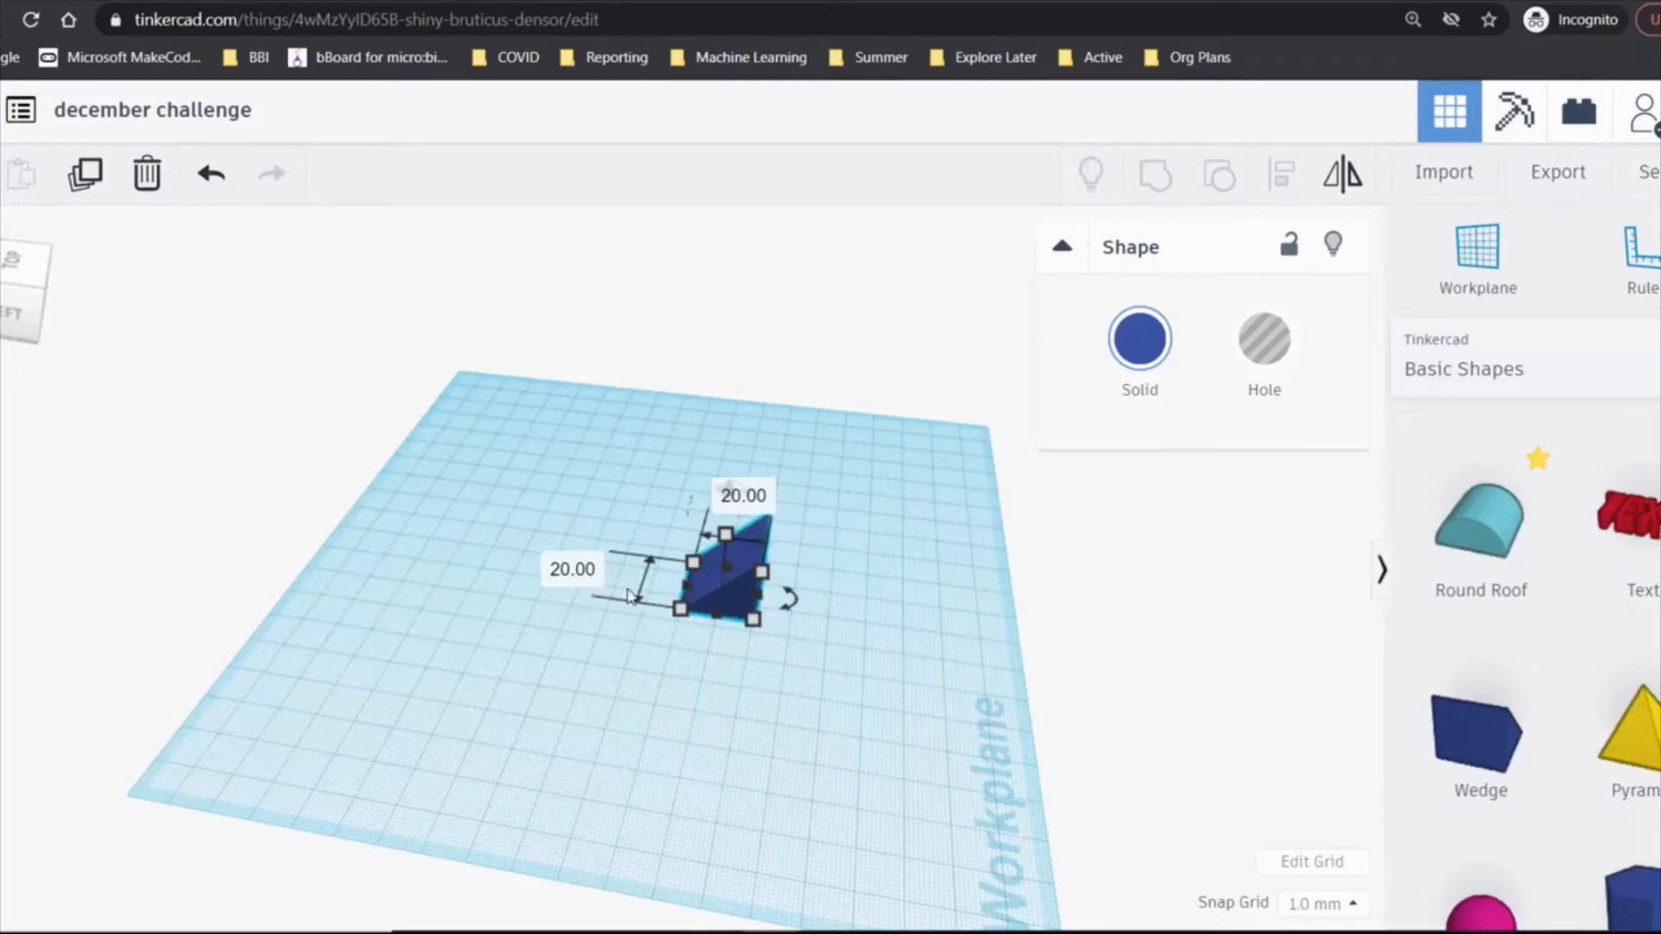
pyautogui.moveTo(680, 610); pyautogui.dragTo(670, 651)
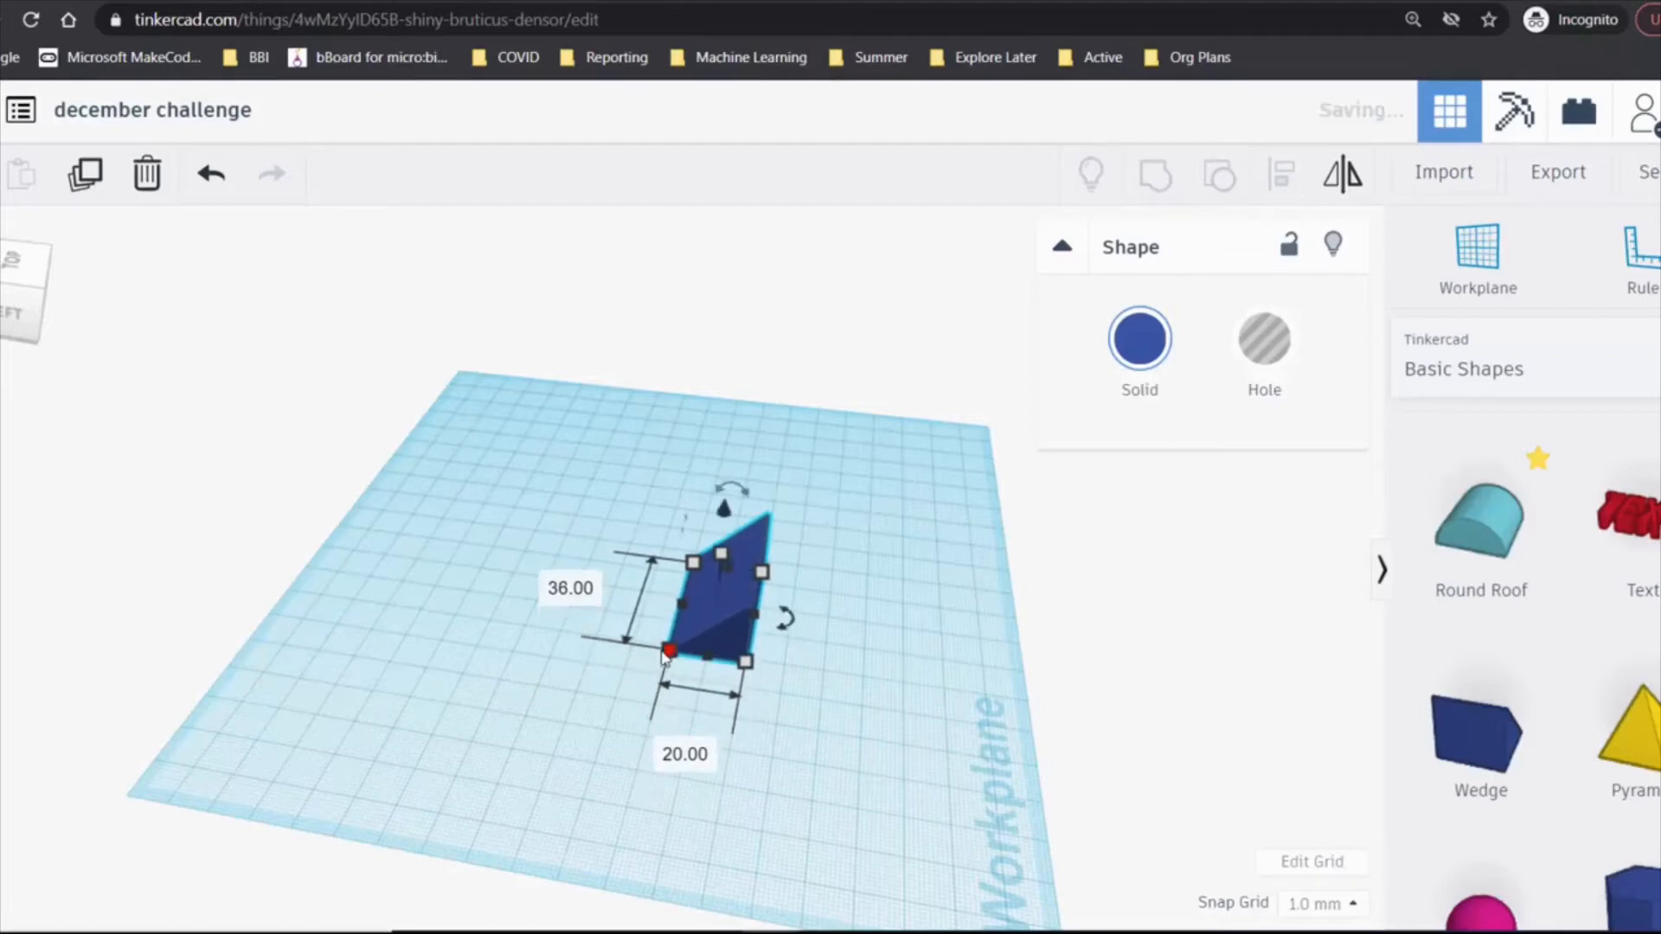
pyautogui.click(564, 591)
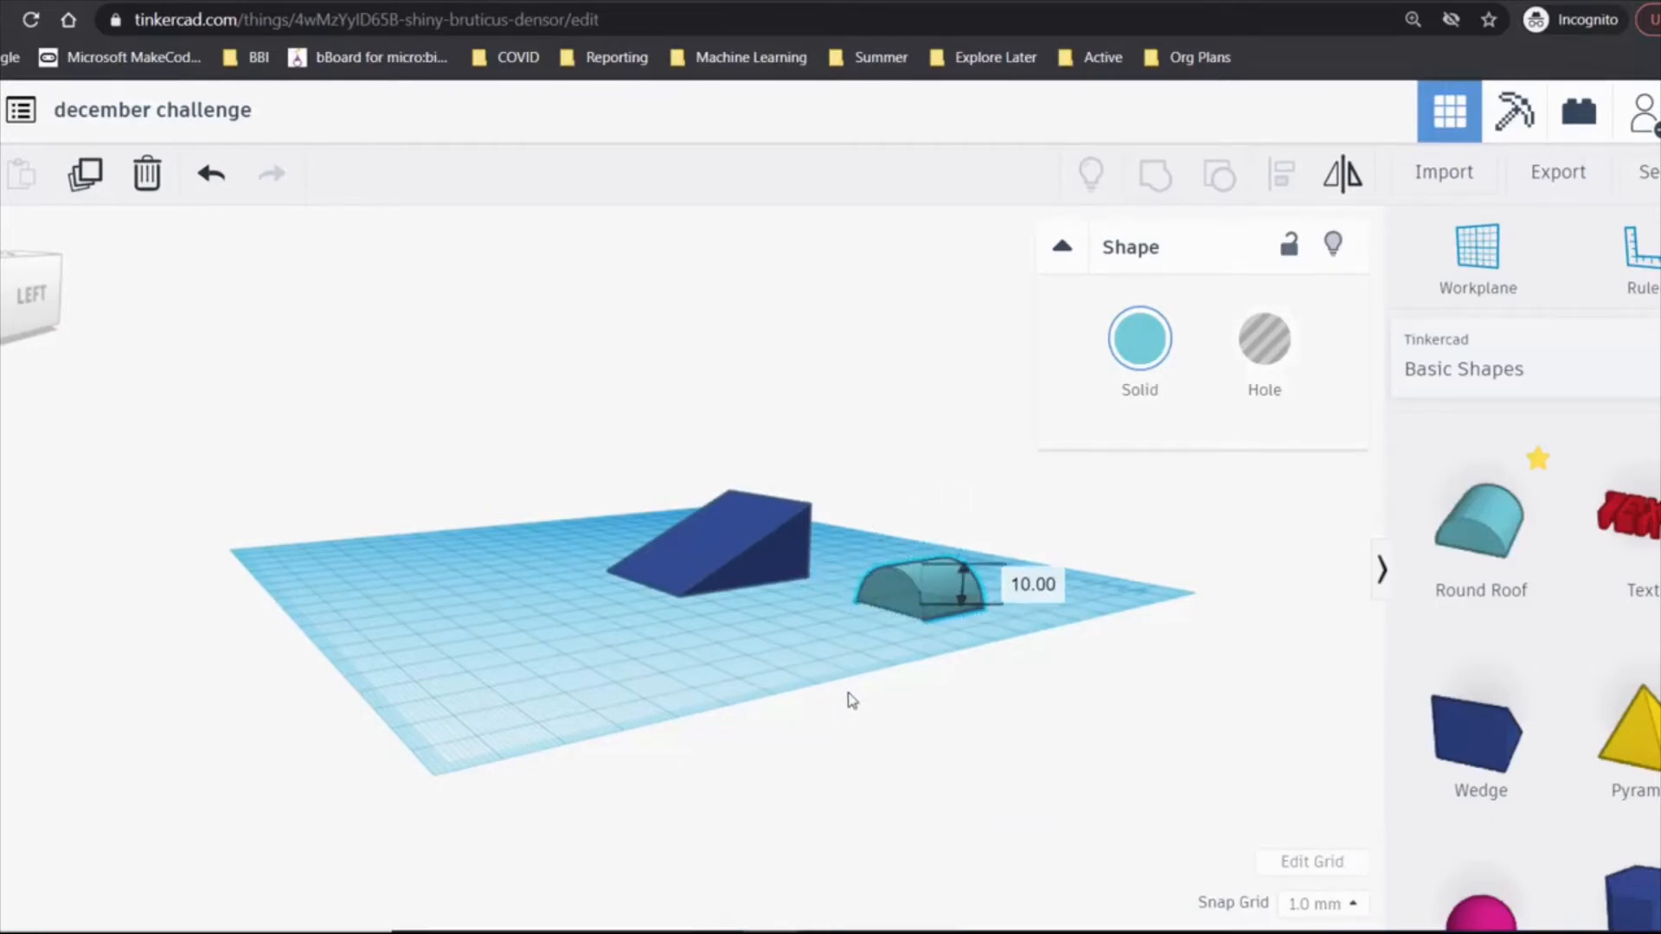
# - Rotate the round roof by -89° flat on the workplane
pyautogui.moveTo(845, 698); pyautogui.dragTo(723, 865, button='right')
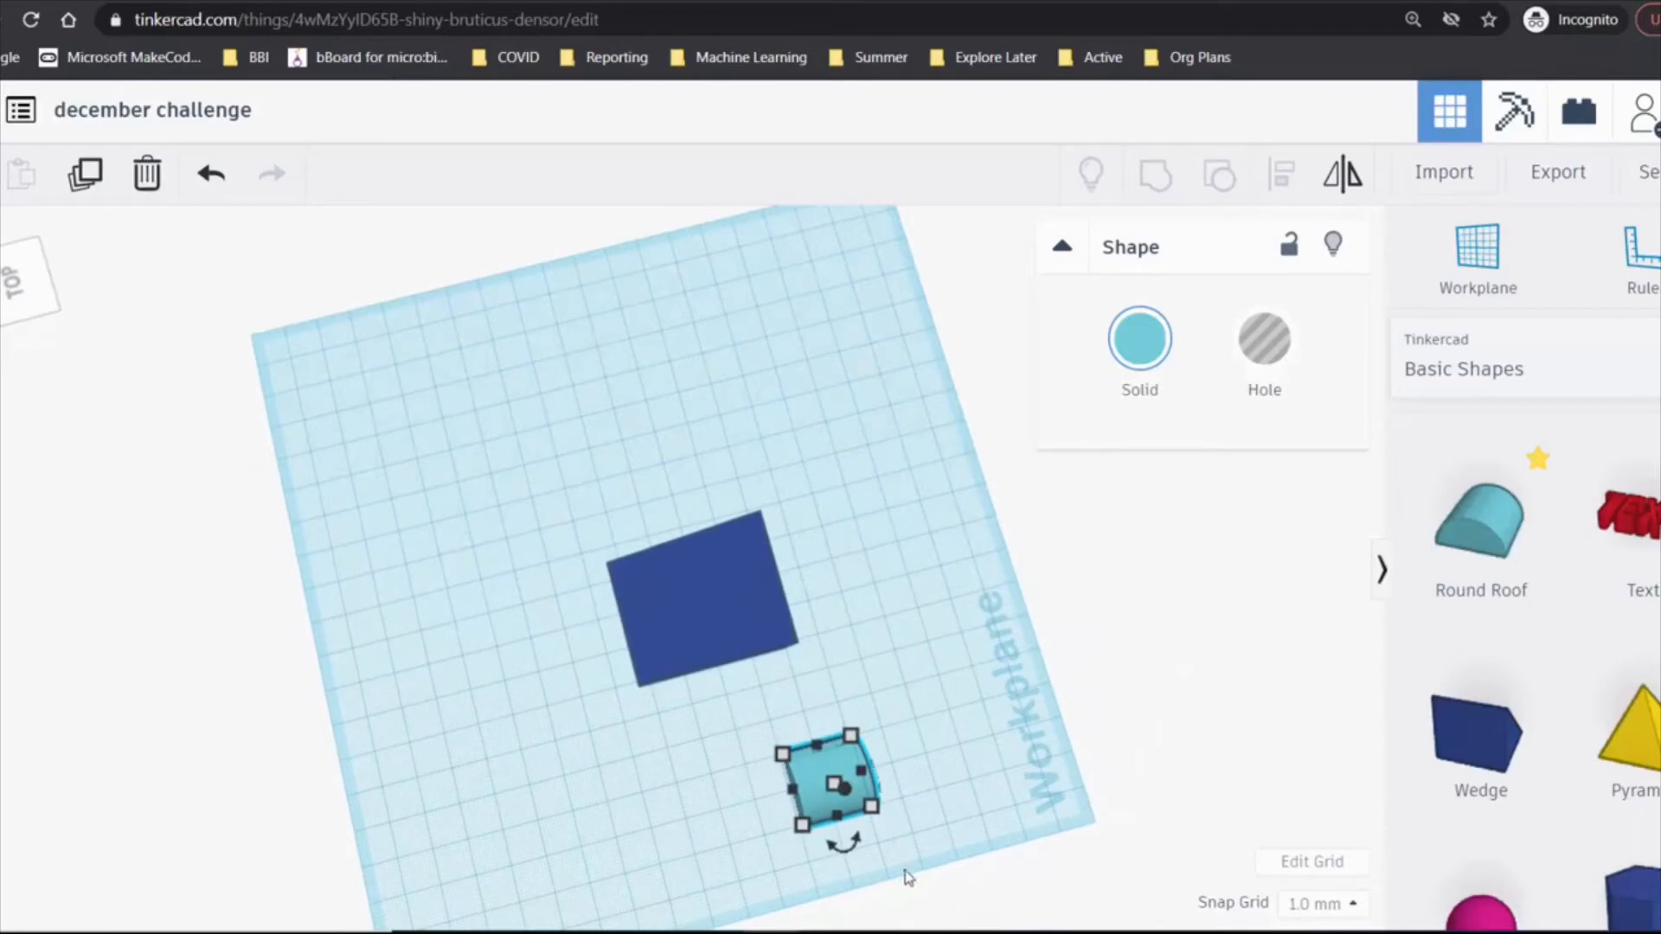
pyautogui.moveTo(861, 848); pyautogui.dragTo(744, 808)
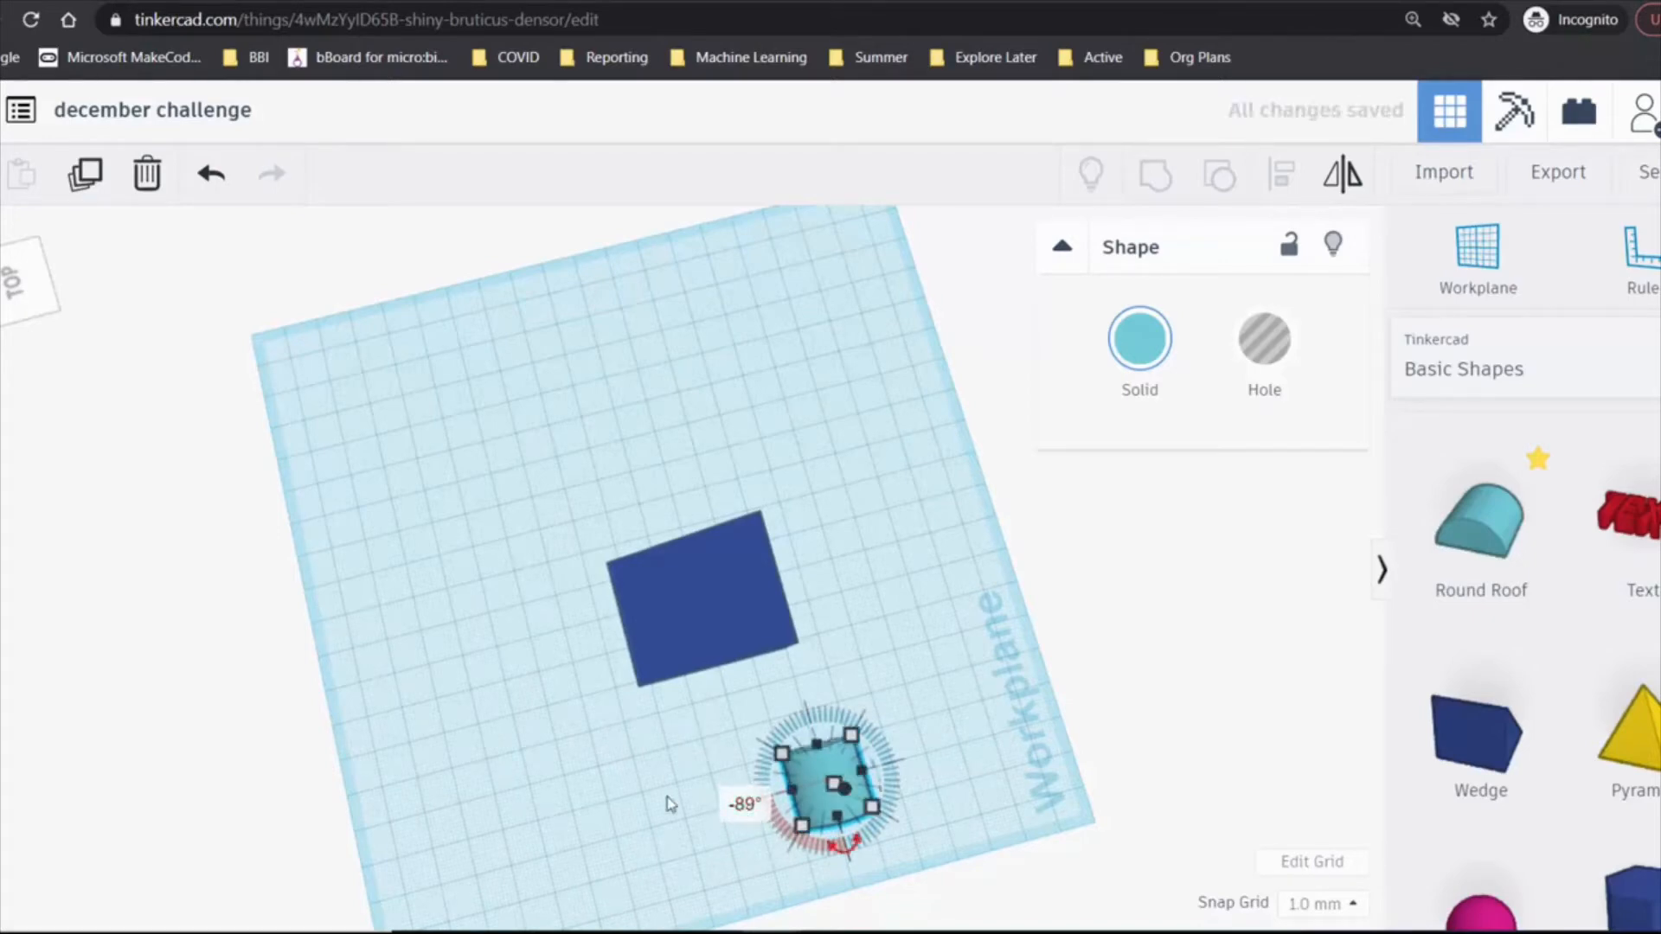
pyautogui.click(606, 775)
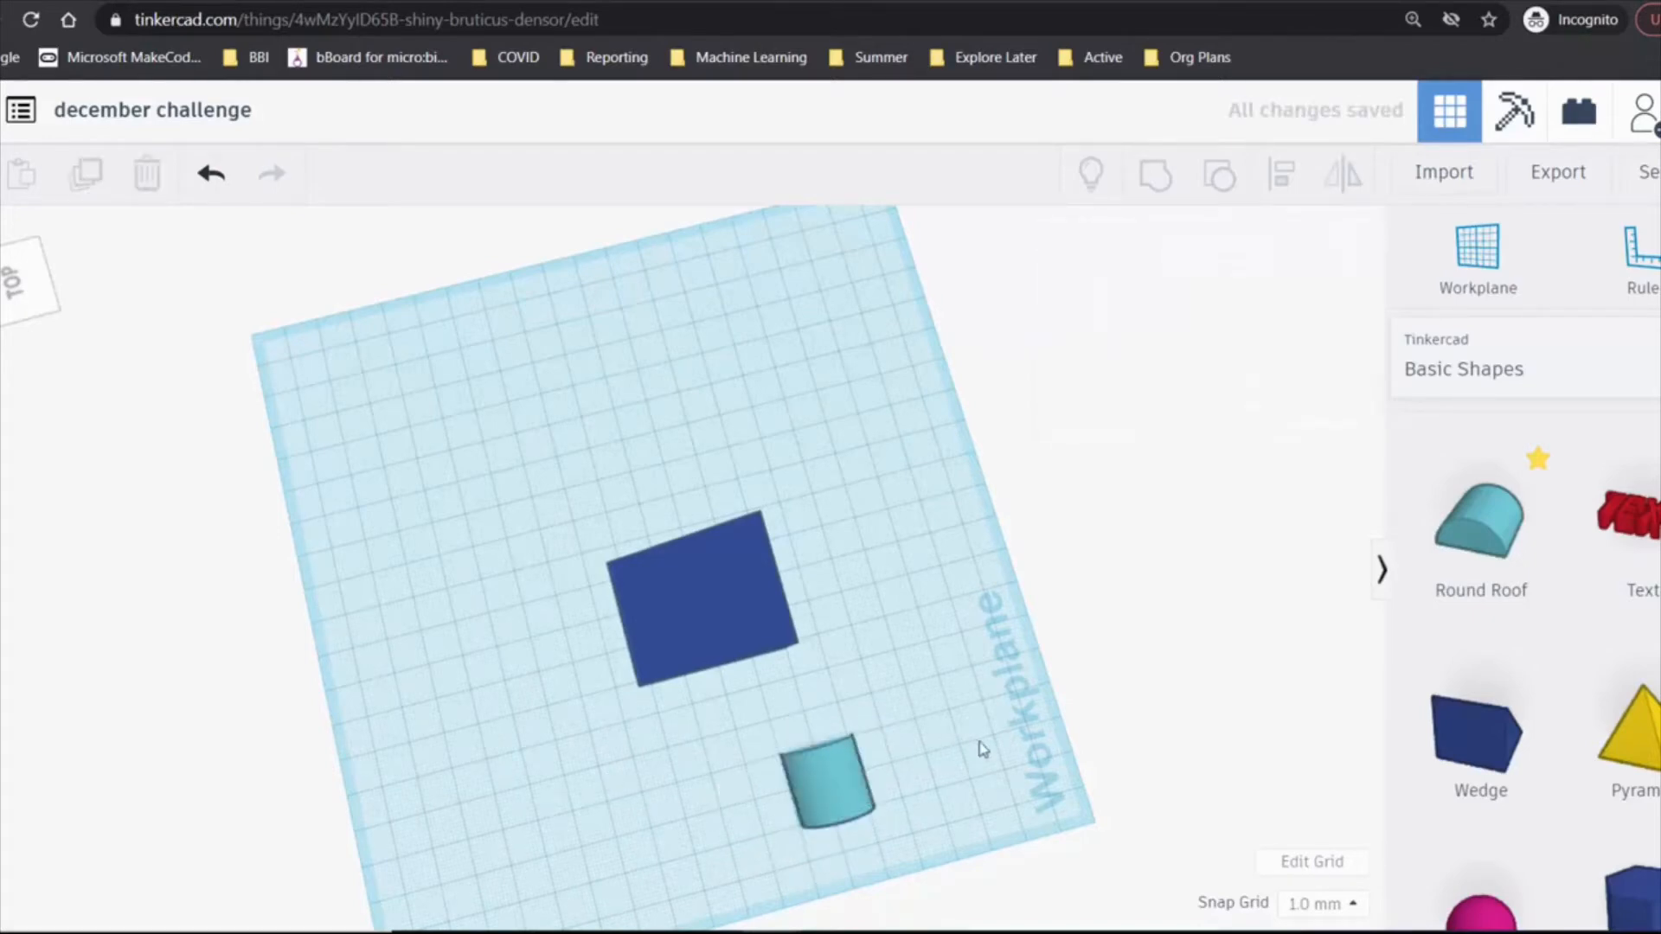
# - Flatten and stretch the round roof and position it so that it runs through the underside of the wedge
pyautogui.moveTo(983, 749); pyautogui.dragTo(856, 597, button='right')
pyautogui.click(679, 616)
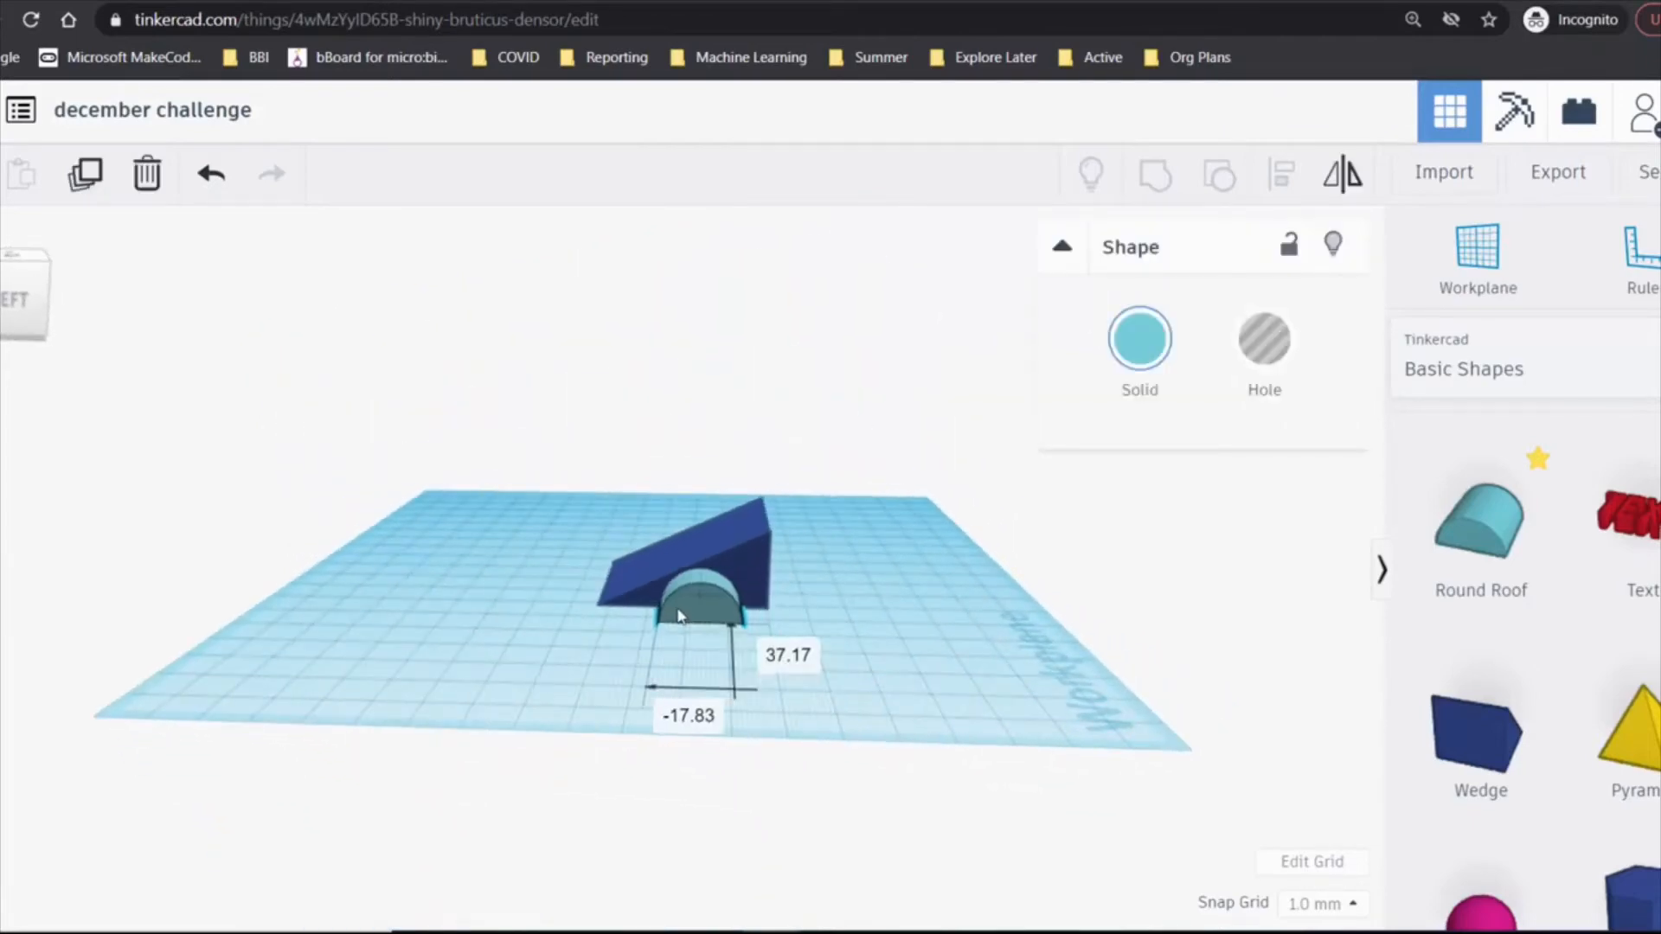
pyautogui.moveTo(701, 573); pyautogui.dragTo(631, 625)
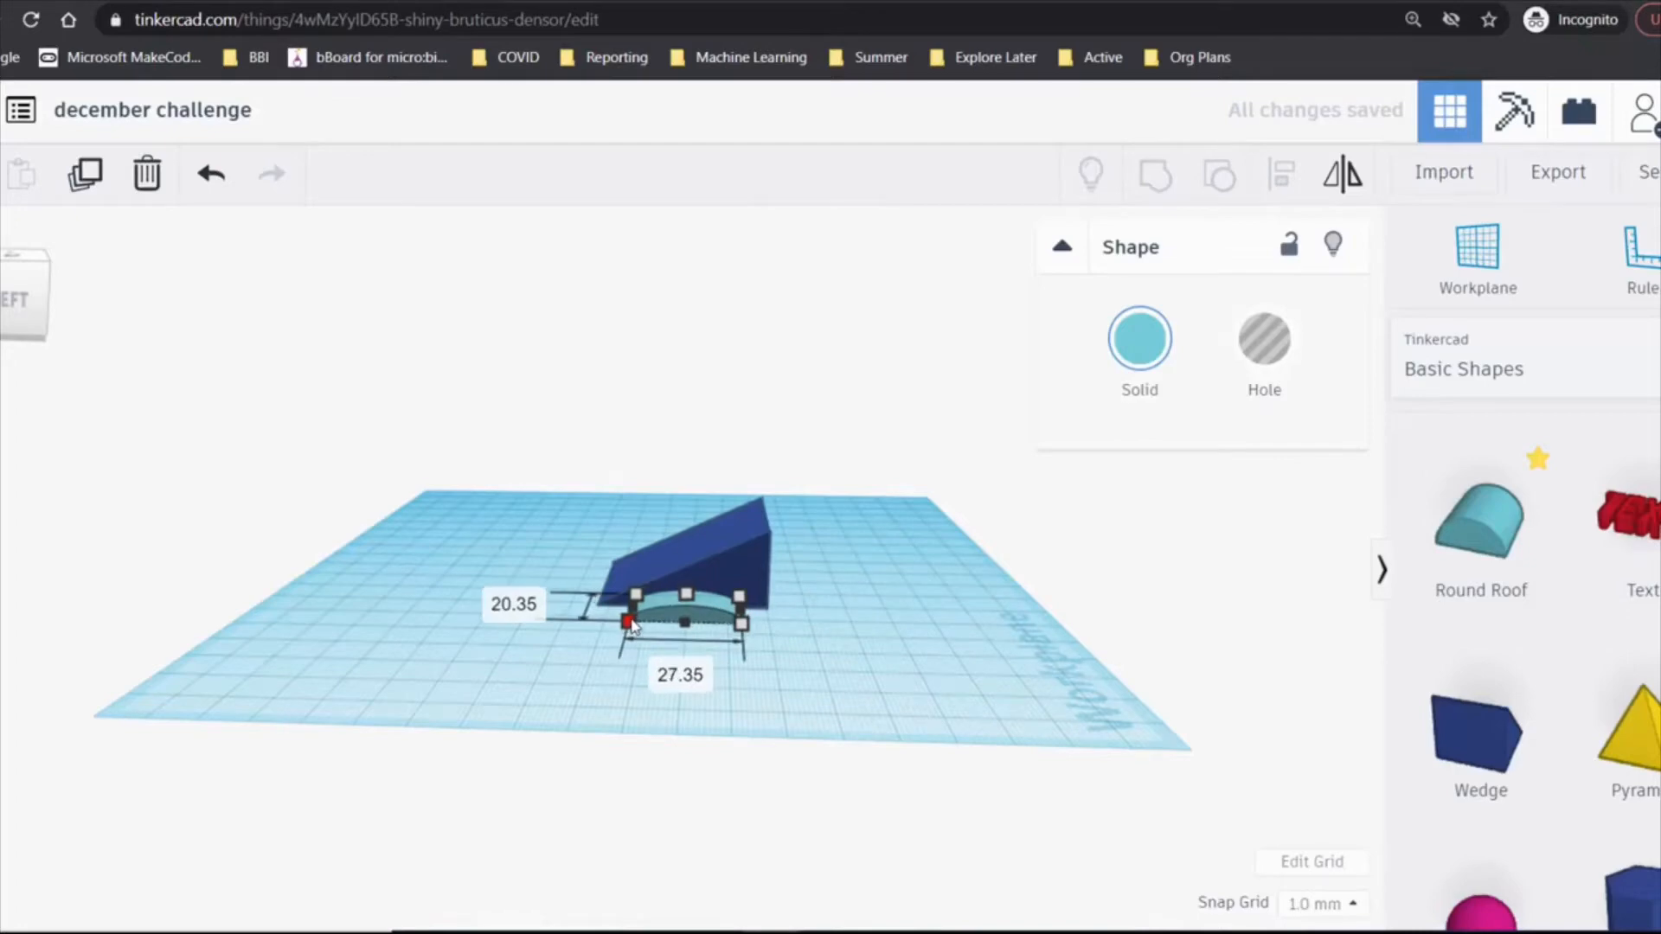
pyautogui.moveTo(741, 623); pyautogui.dragTo(719, 623)
pyautogui.moveTo(976, 694); pyautogui.dragTo(562, 768, button='right')
pyautogui.moveTo(579, 645); pyautogui.dragTo(709, 634)
pyautogui.moveTo(389, 678); pyautogui.dragTo(675, 604, button='right')
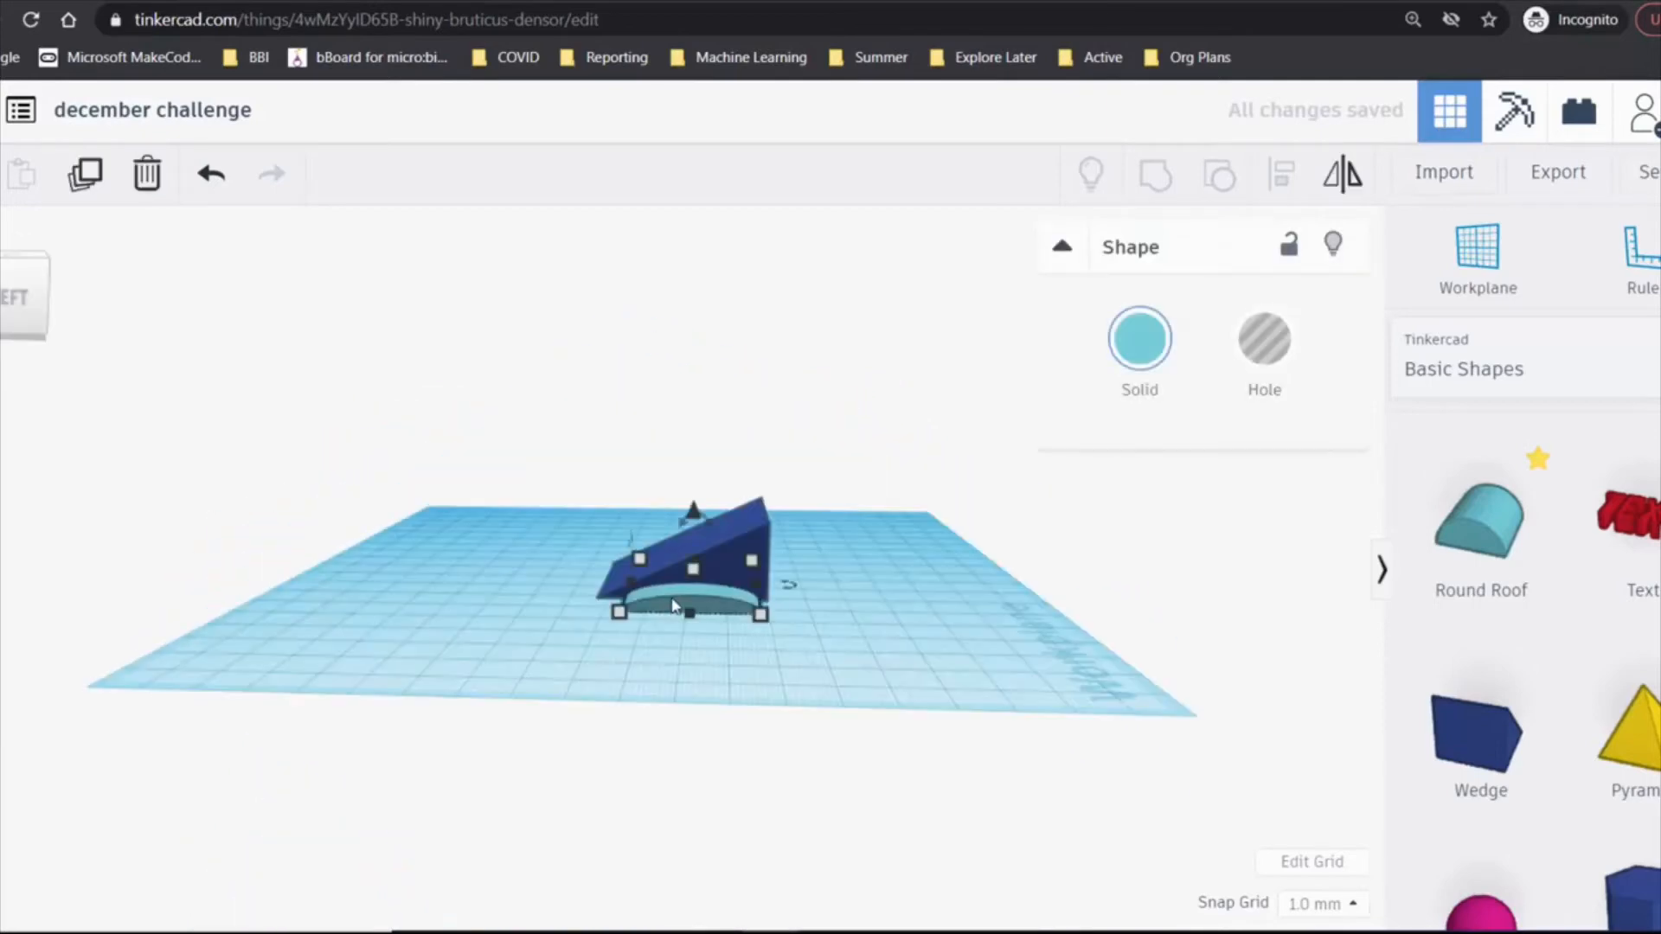
# - Turn the flattened round roof into a hole and group it with the wedge to cut an arch into the wedge's underside
pyautogui.click(1264, 342)
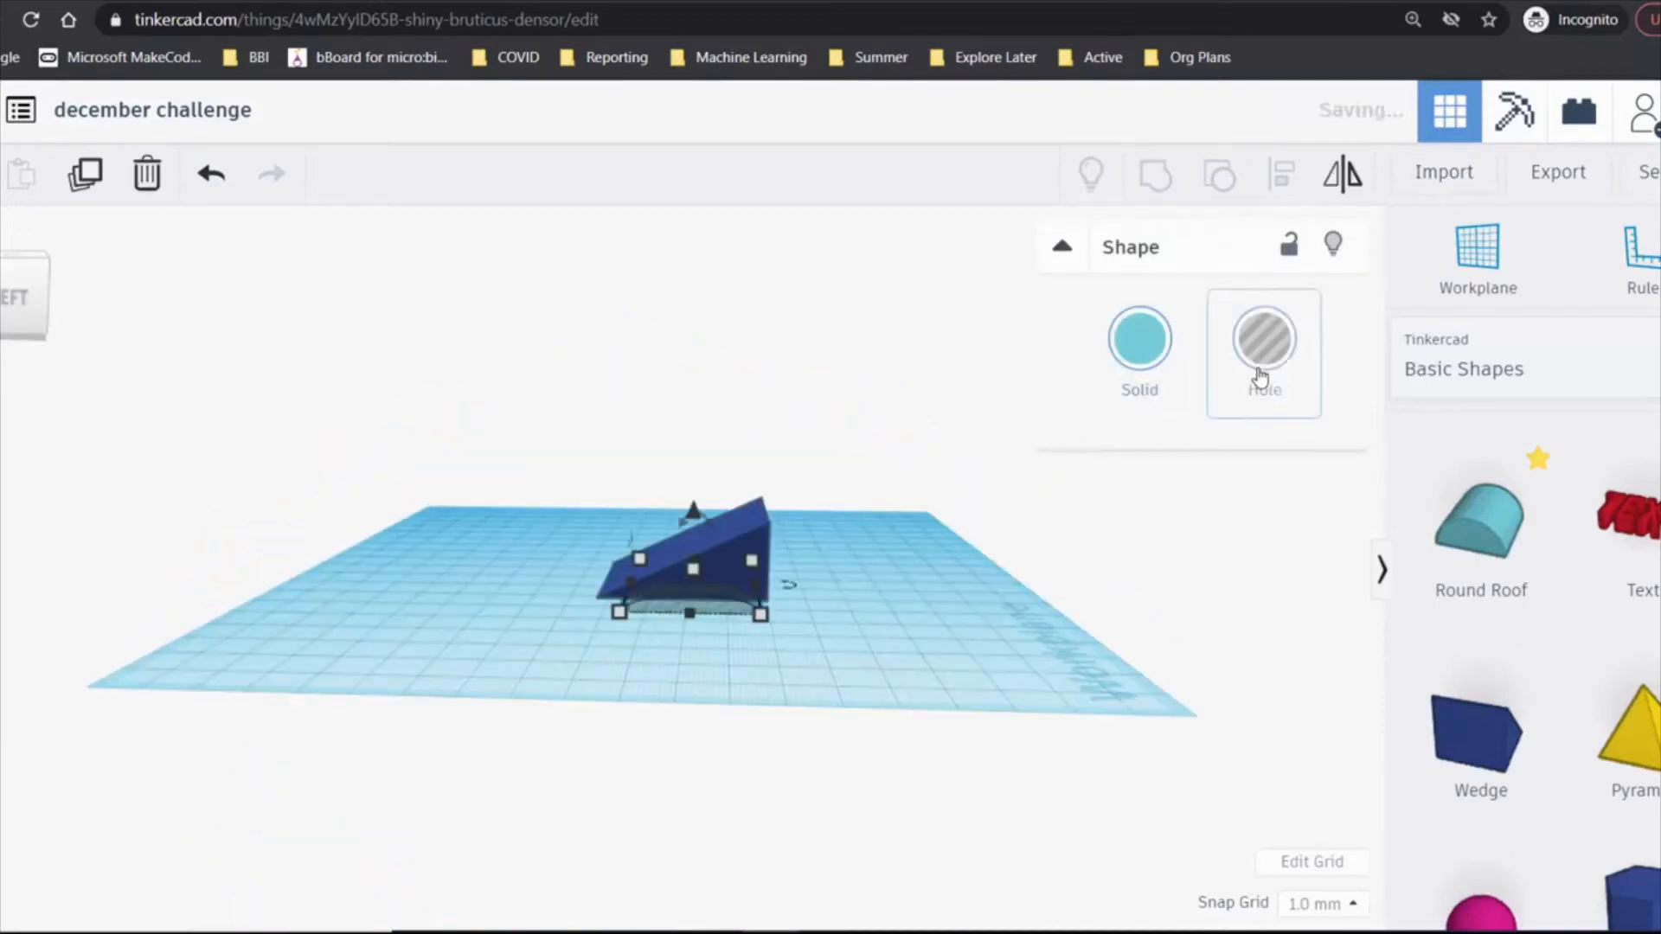
pyautogui.click(715, 683)
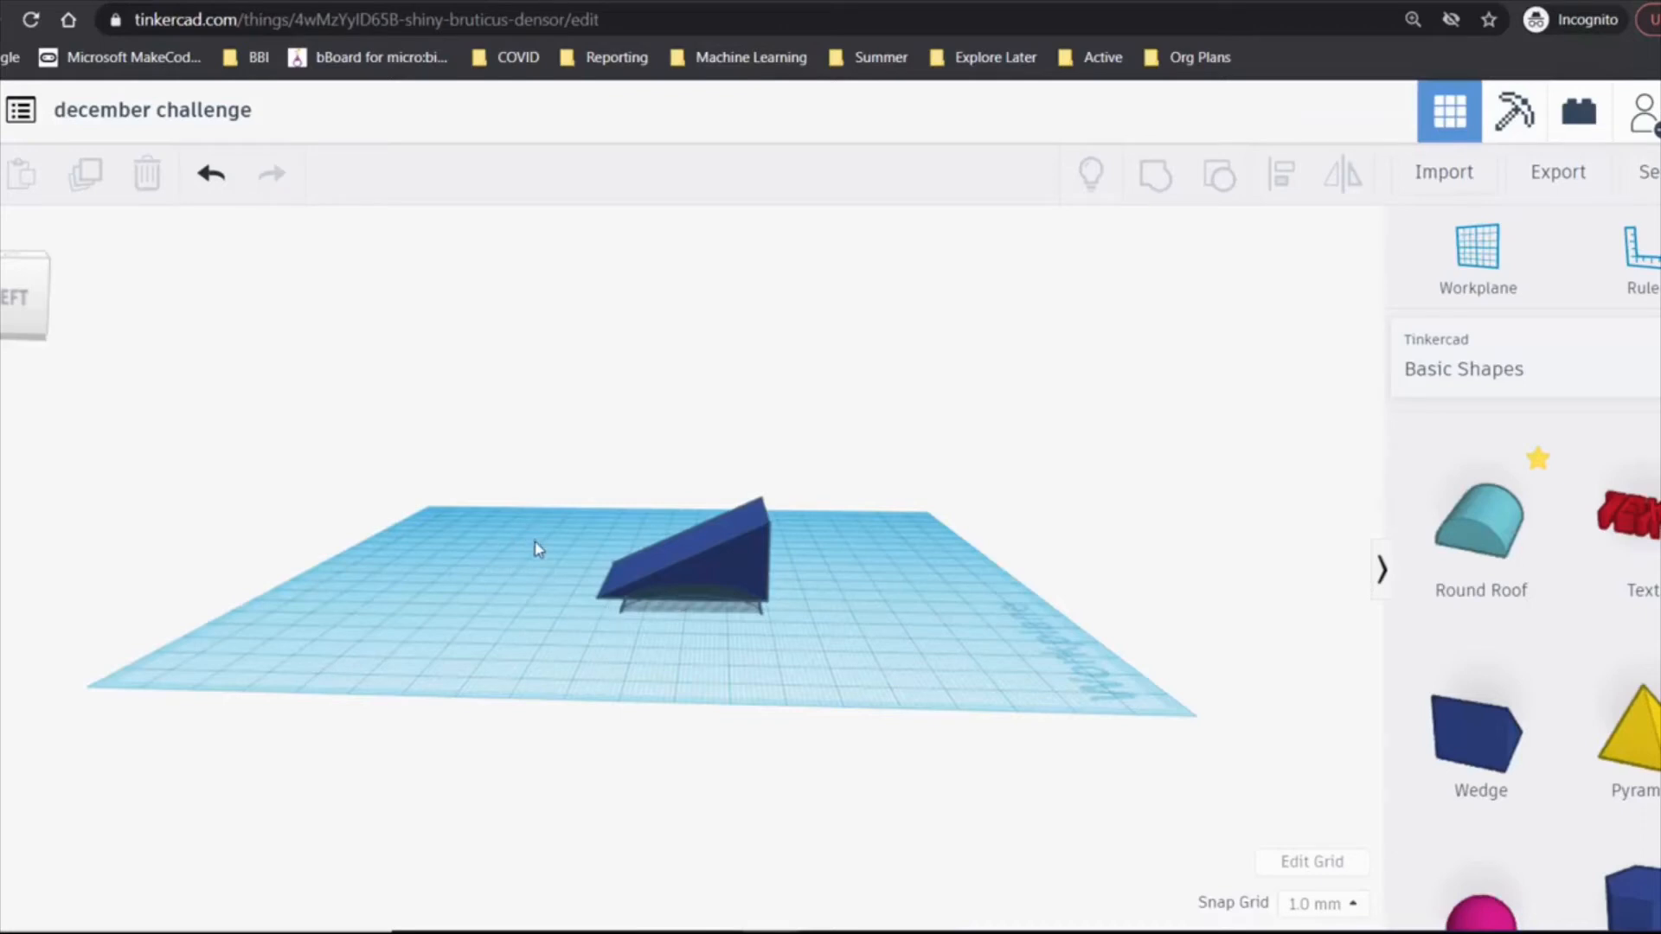
pyautogui.moveTo(537, 549); pyautogui.dragTo(484, 680, button='right')
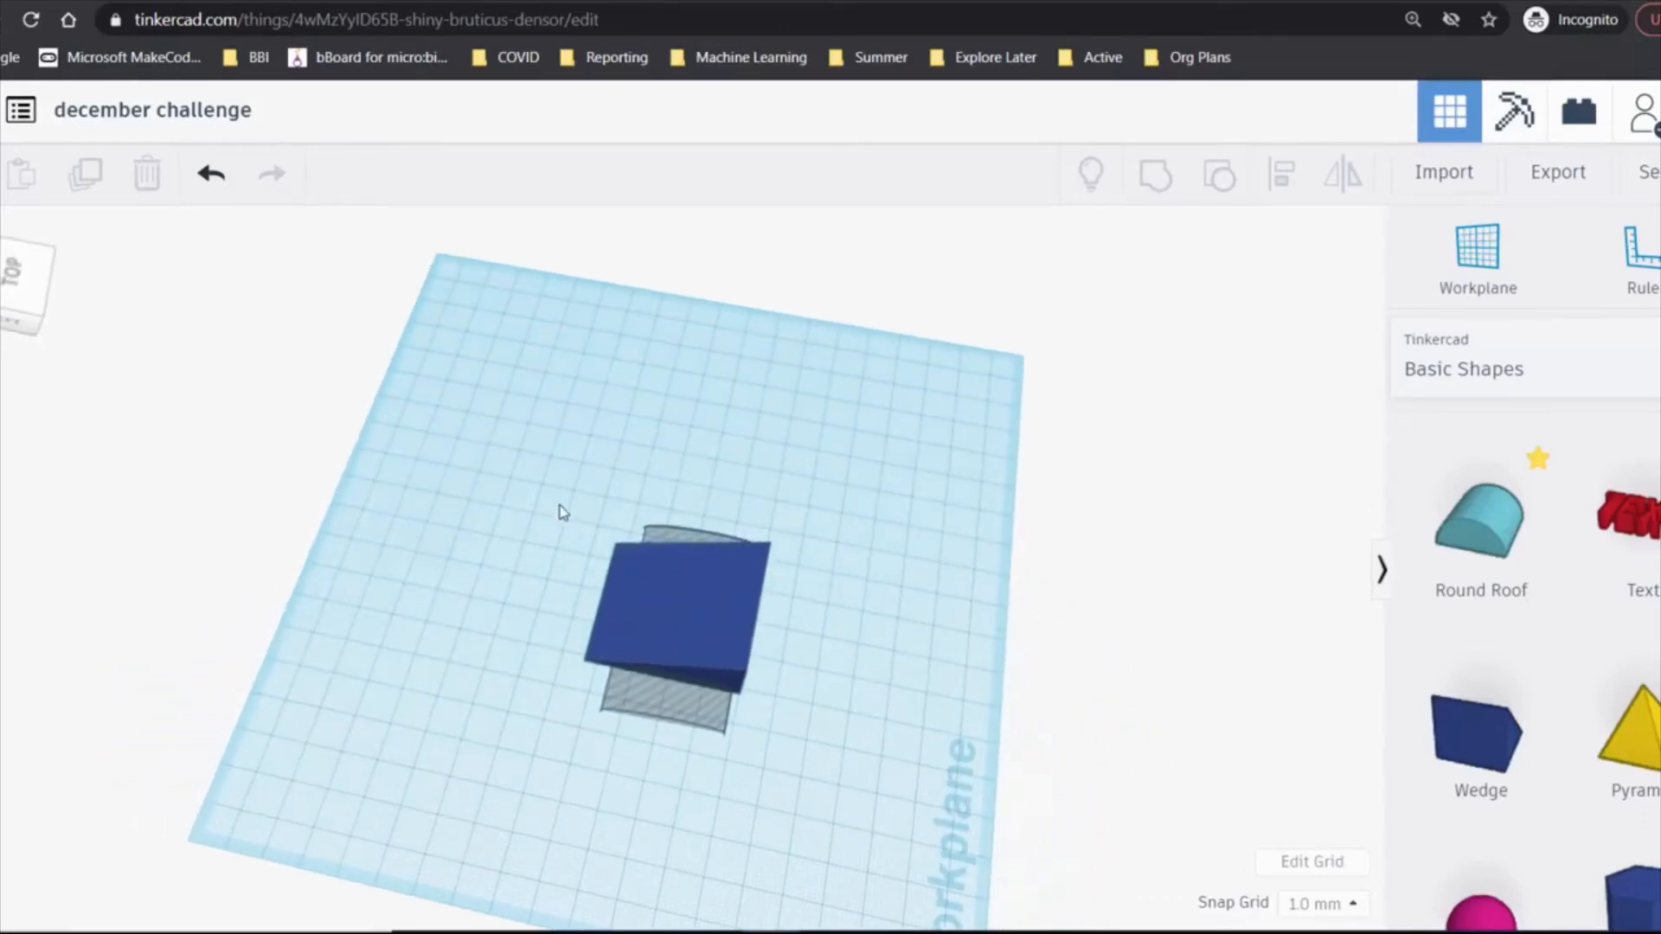
pyautogui.moveTo(564, 500); pyautogui.dragTo(813, 765)
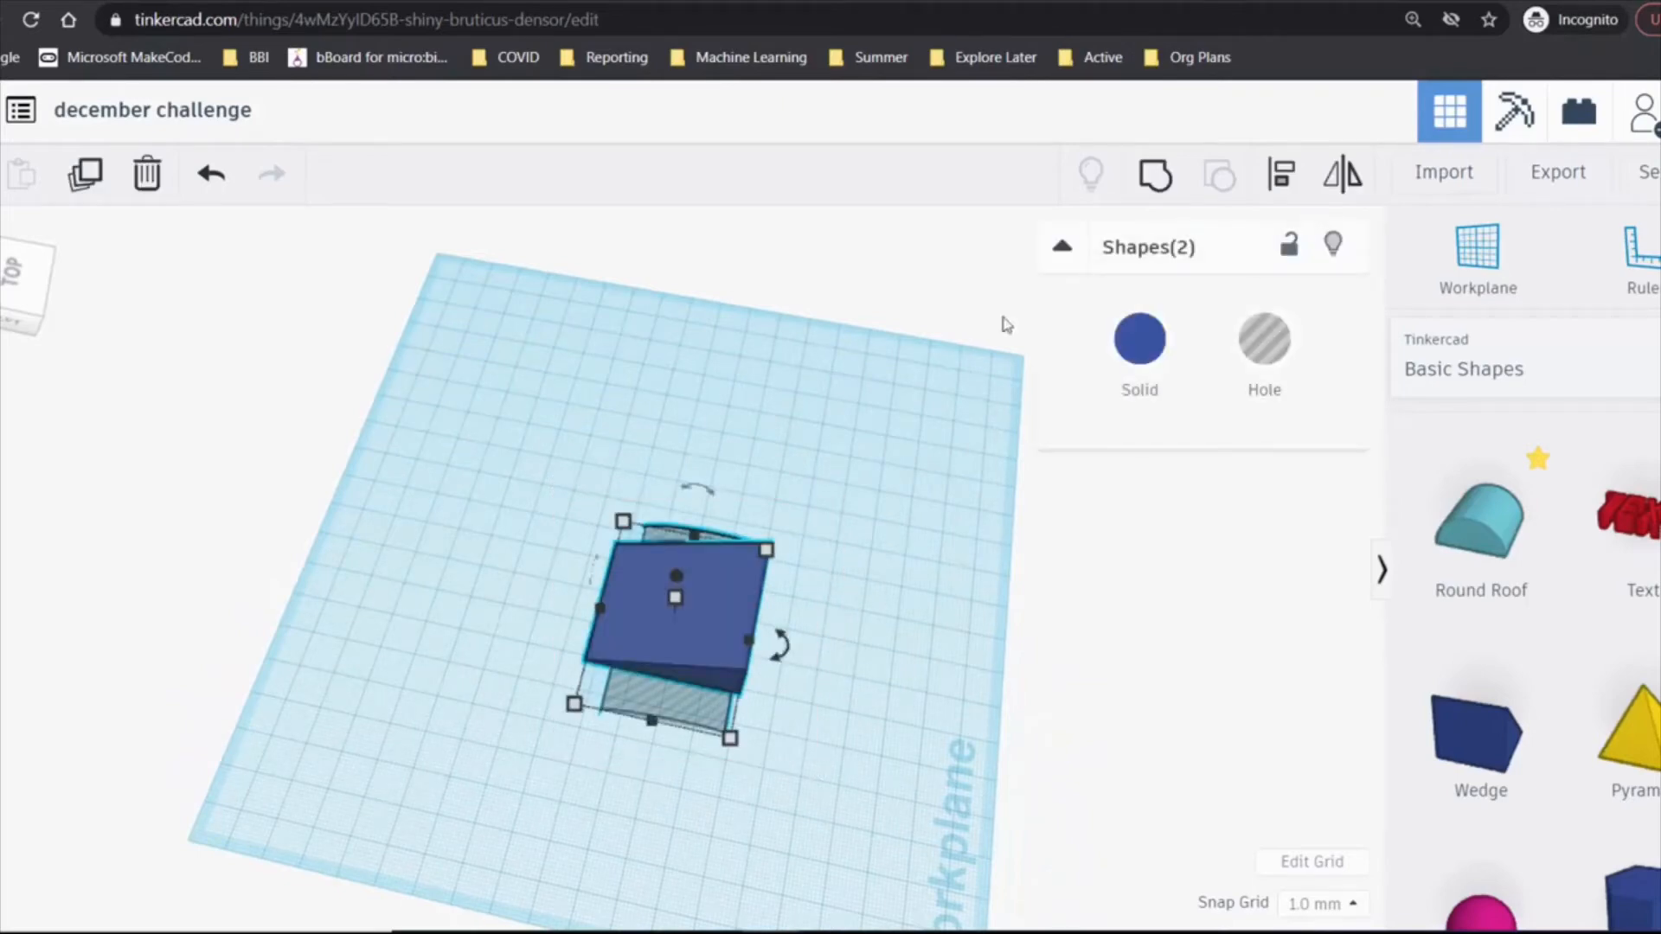
pyautogui.click(1153, 177)
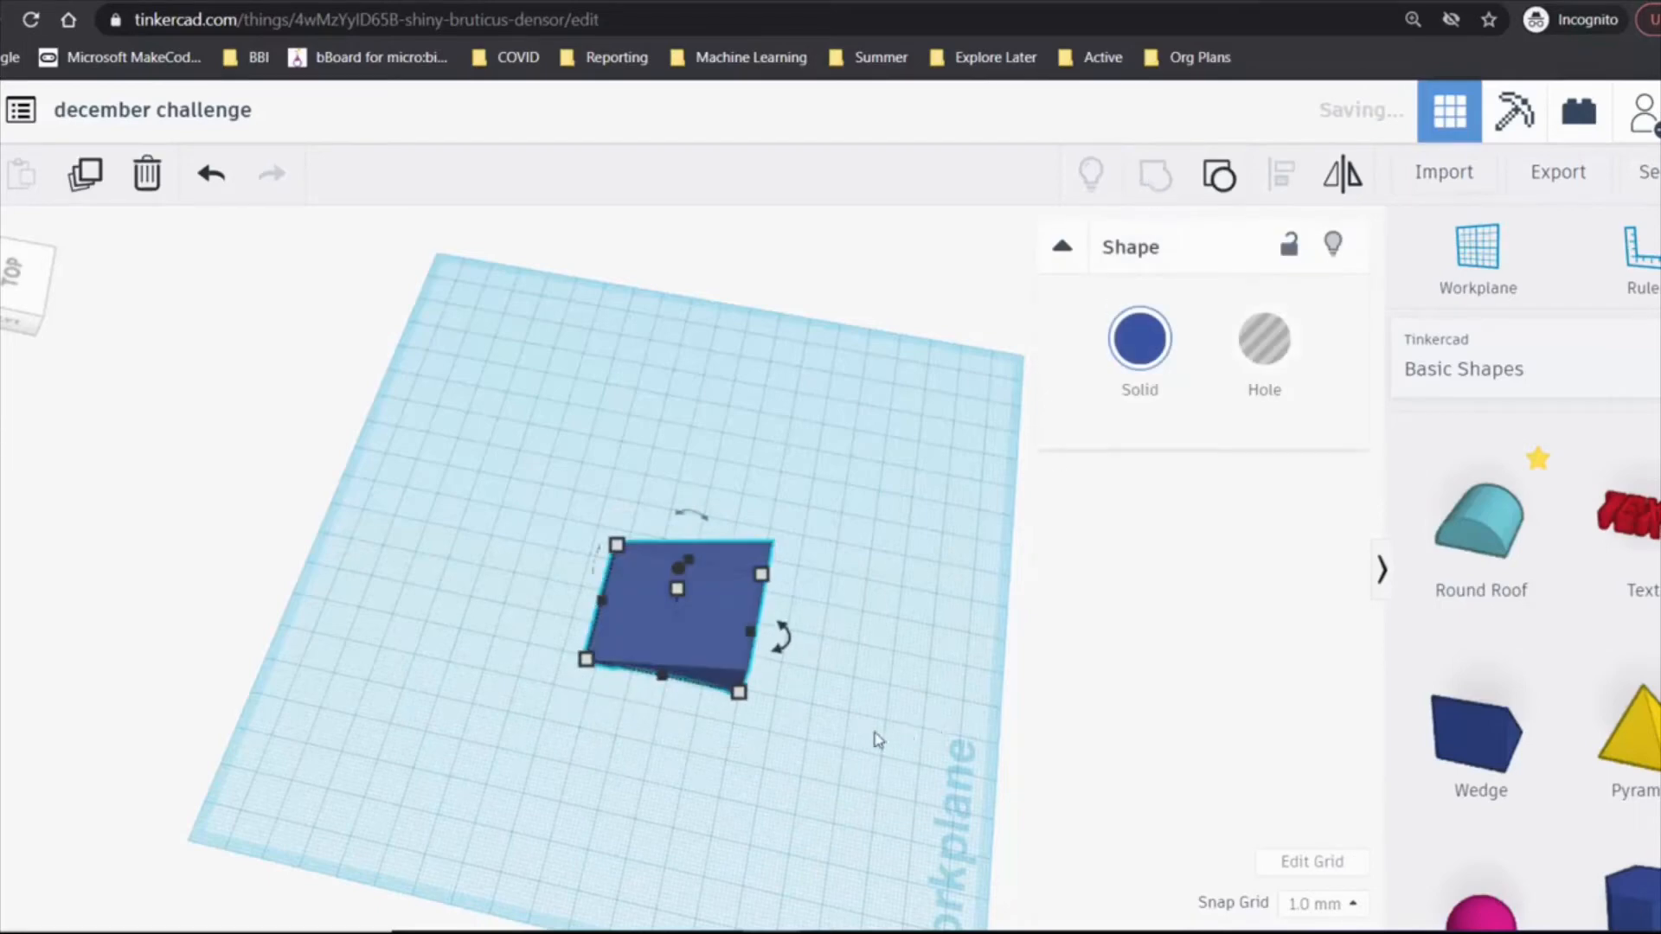
# - Add a red box to the workplane and position it beside the tall end of the arched wedge
pyautogui.moveTo(889, 693)
pyautogui.mouseDown(button='right')
pyautogui.moveTo(934, 571)
pyautogui.moveTo(853, 575)
pyautogui.moveTo(881, 700)
pyautogui.mouseUp(button='right')
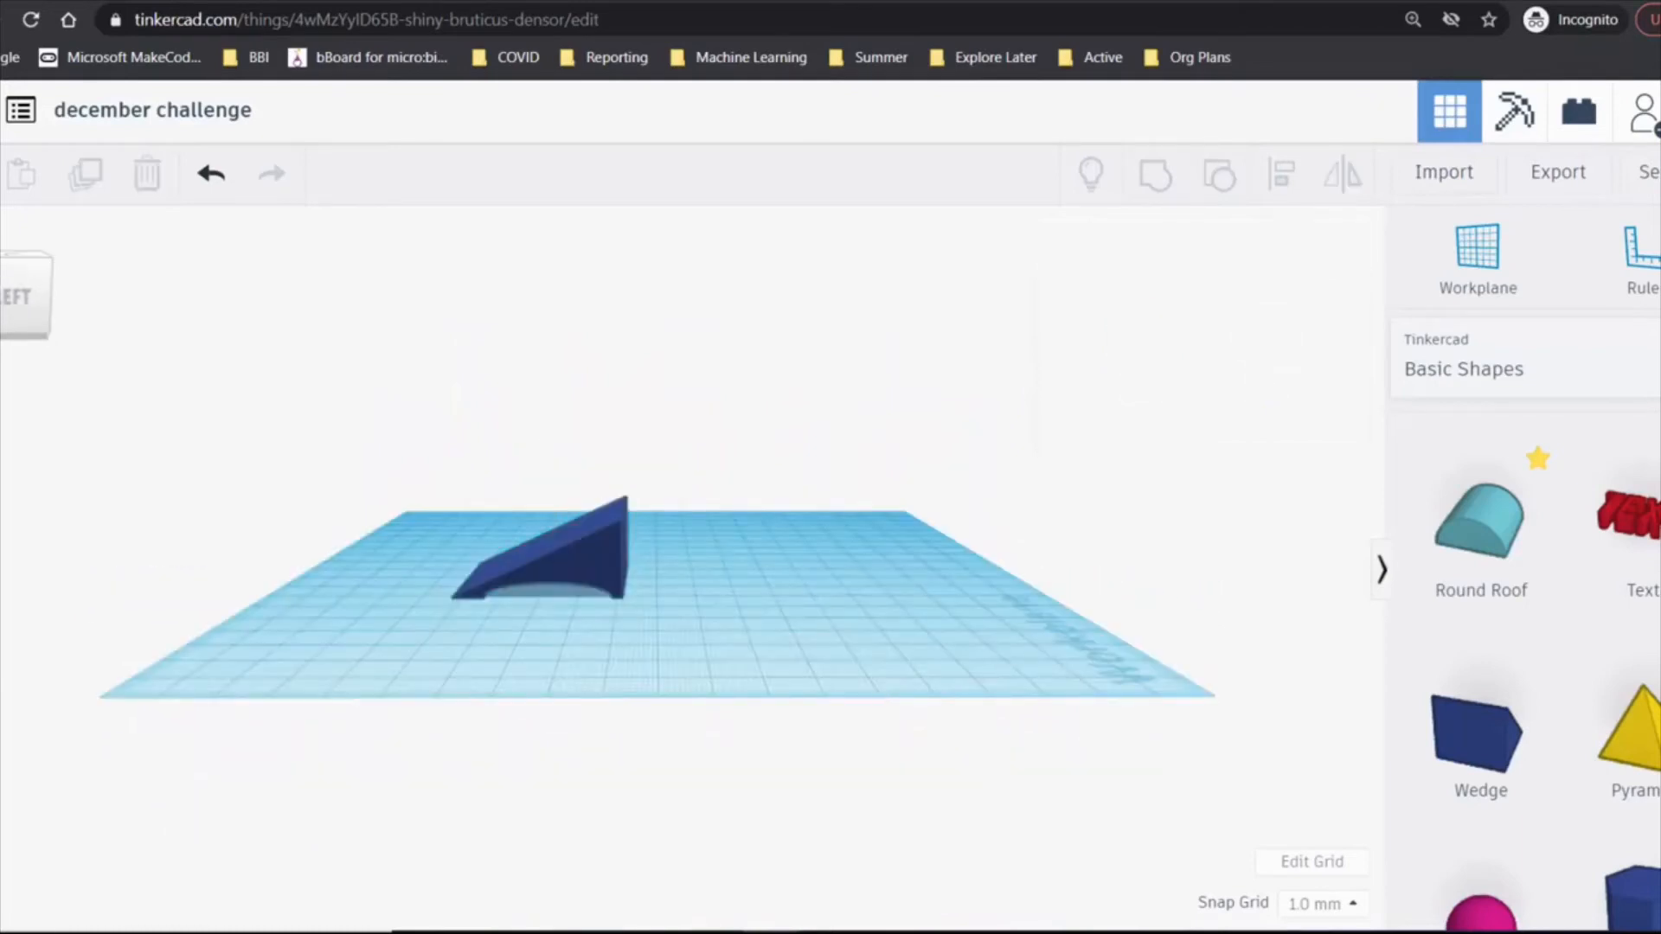
pyautogui.scroll(10, 1523, 657)
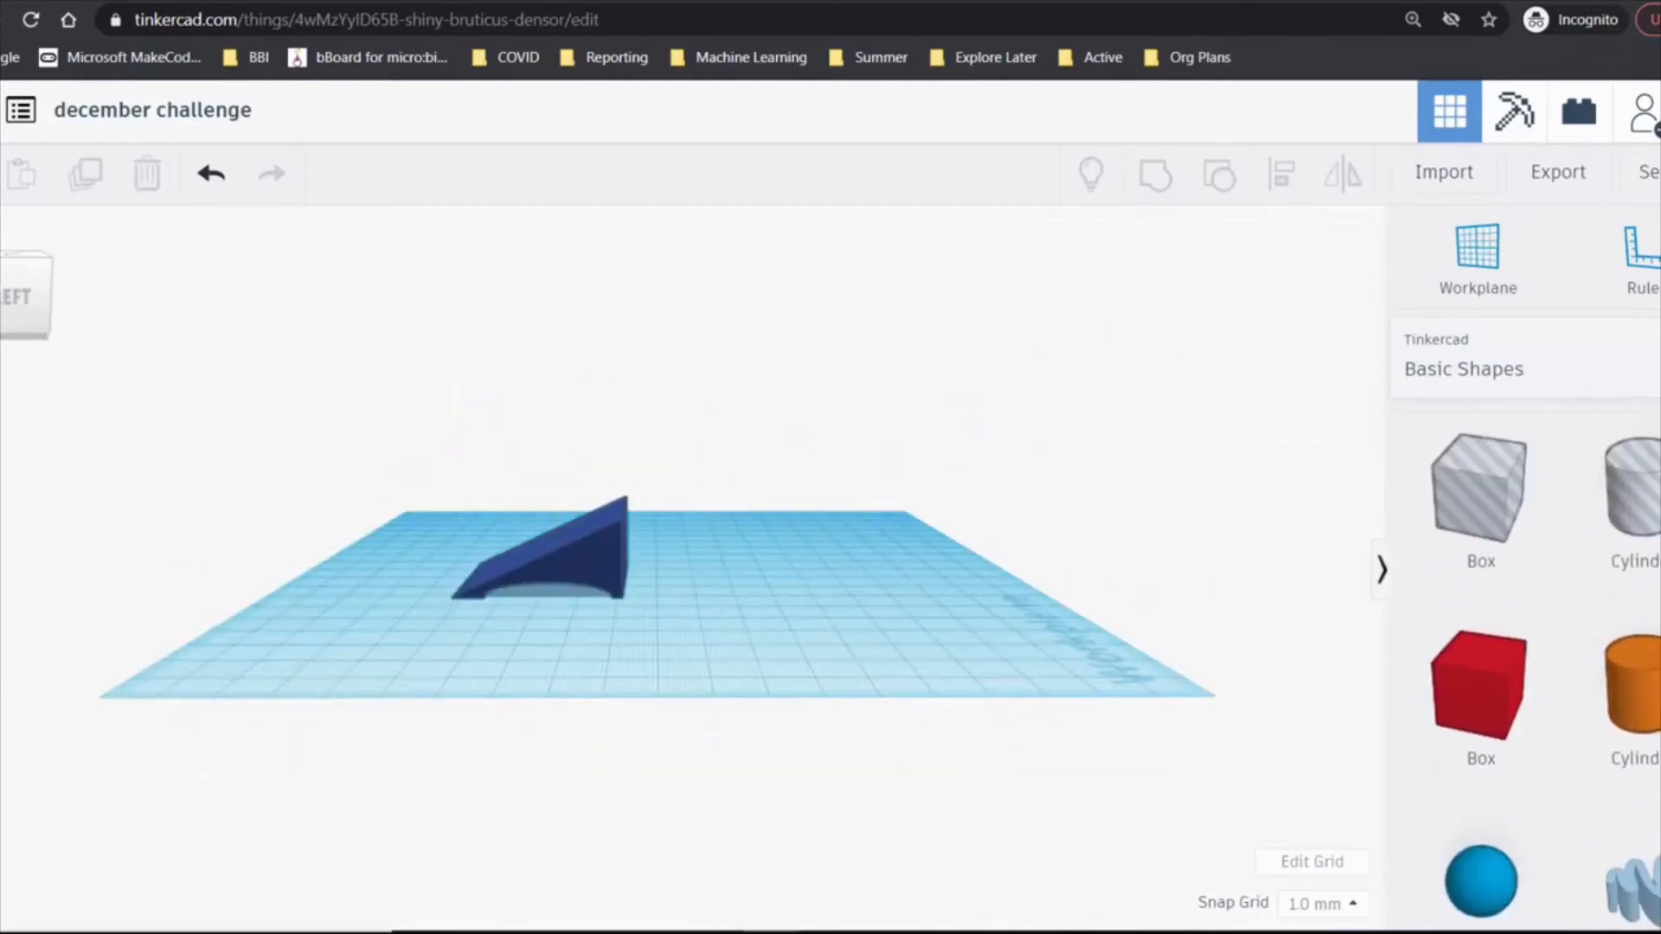
pyautogui.moveTo(1485, 586); pyautogui.dragTo(762, 725)
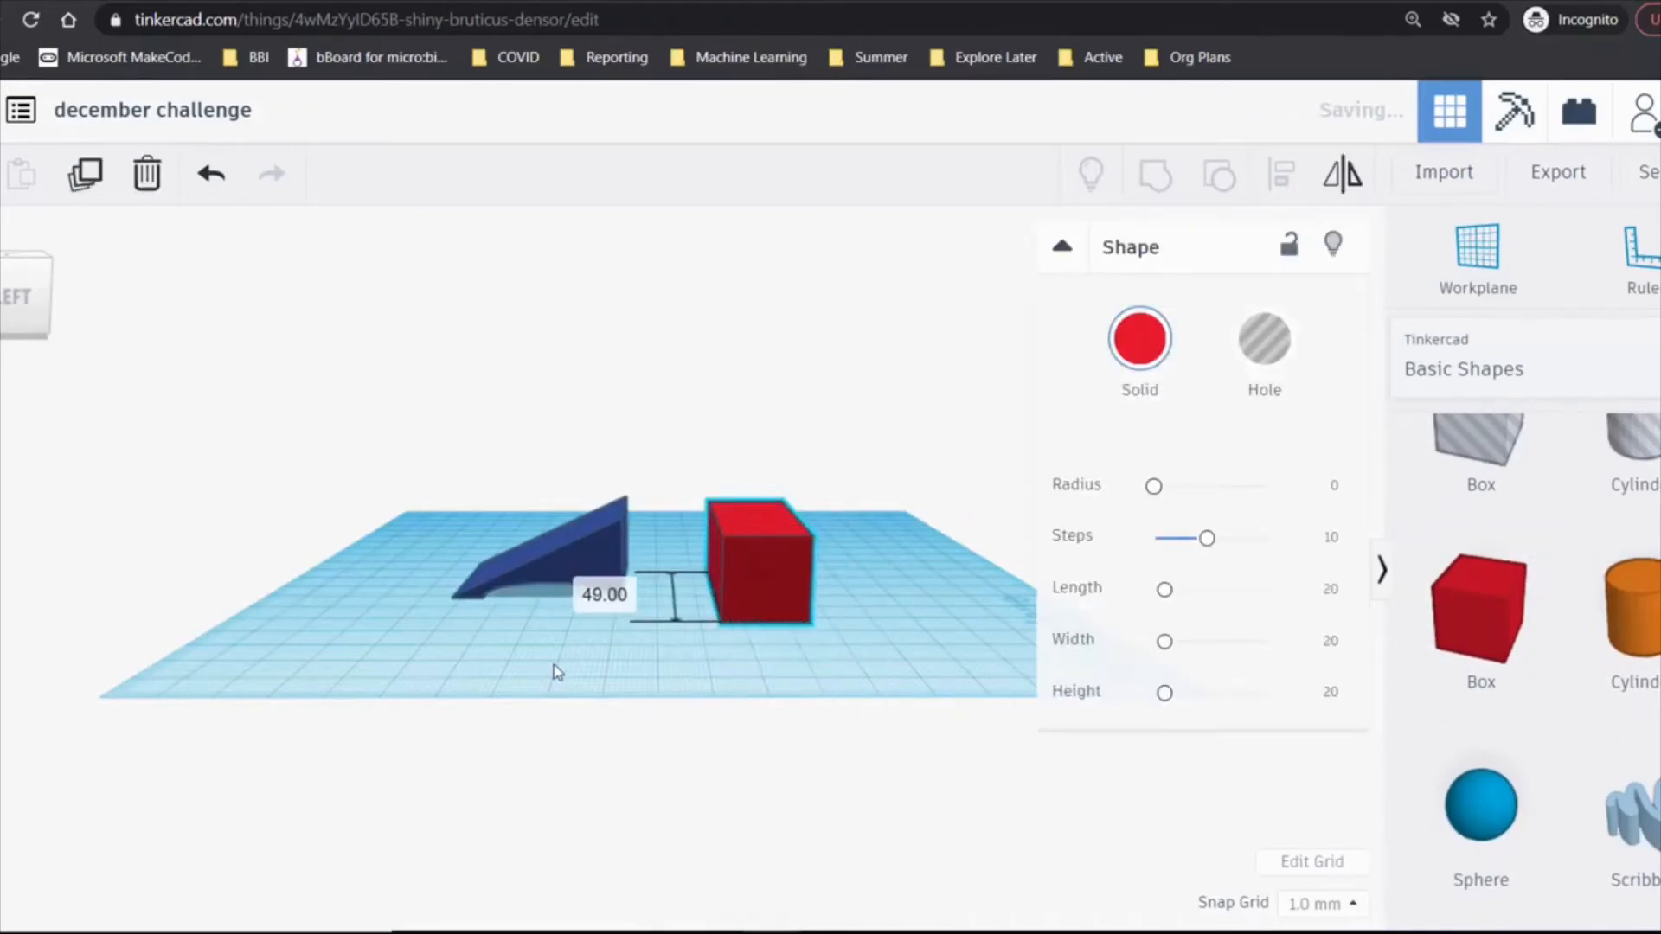
pyautogui.moveTo(556, 671); pyautogui.dragTo(534, 804, button='right')
pyautogui.moveTo(709, 772); pyautogui.dragTo(714, 702)
# - Compare the widths of the arched wedge and the red box, and set the box's width to 36 mm
pyautogui.moveTo(605, 683); pyautogui.dragTo(562, 544, button='right')
pyautogui.click(595, 531)
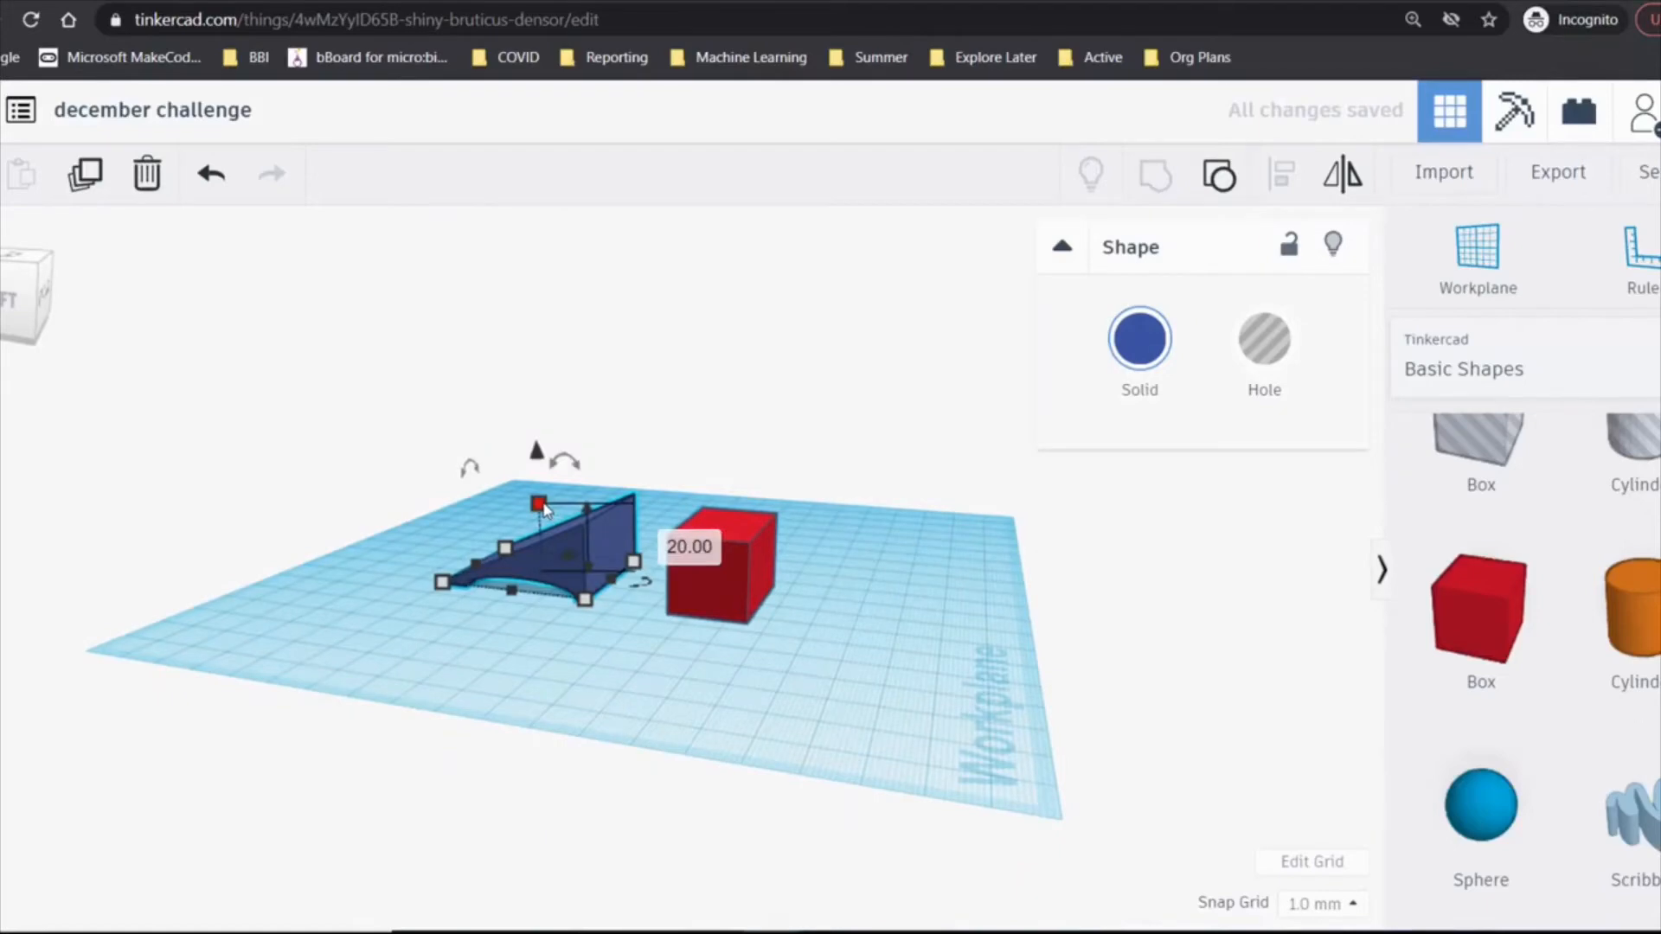
pyautogui.click(745, 585)
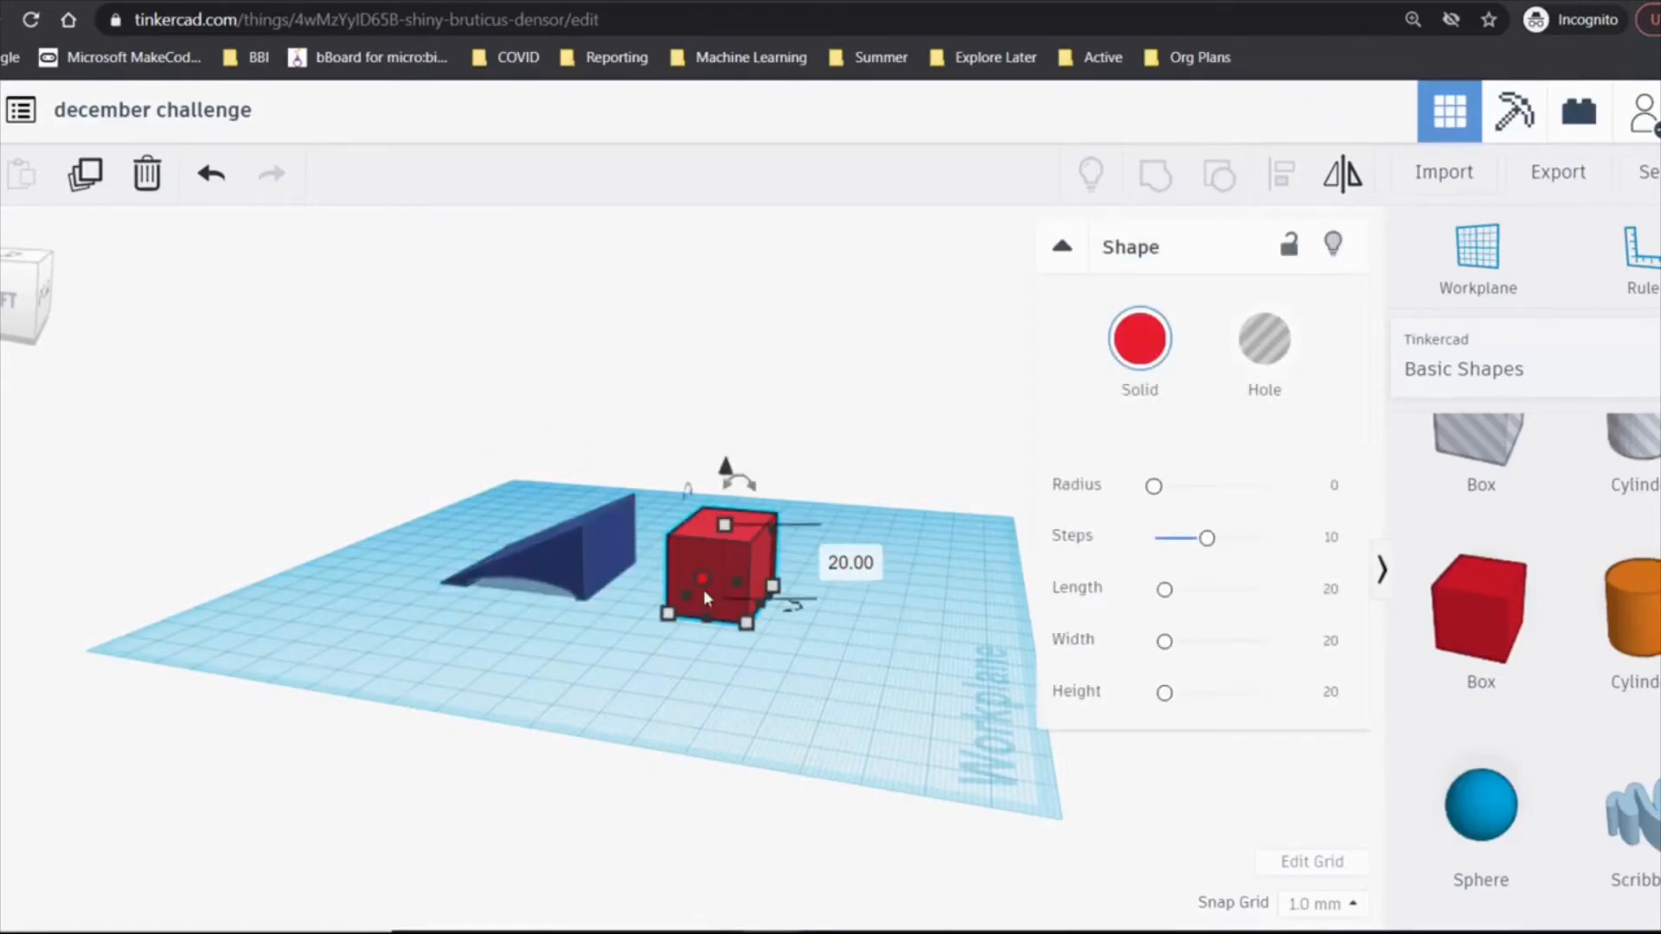
pyautogui.click(609, 558)
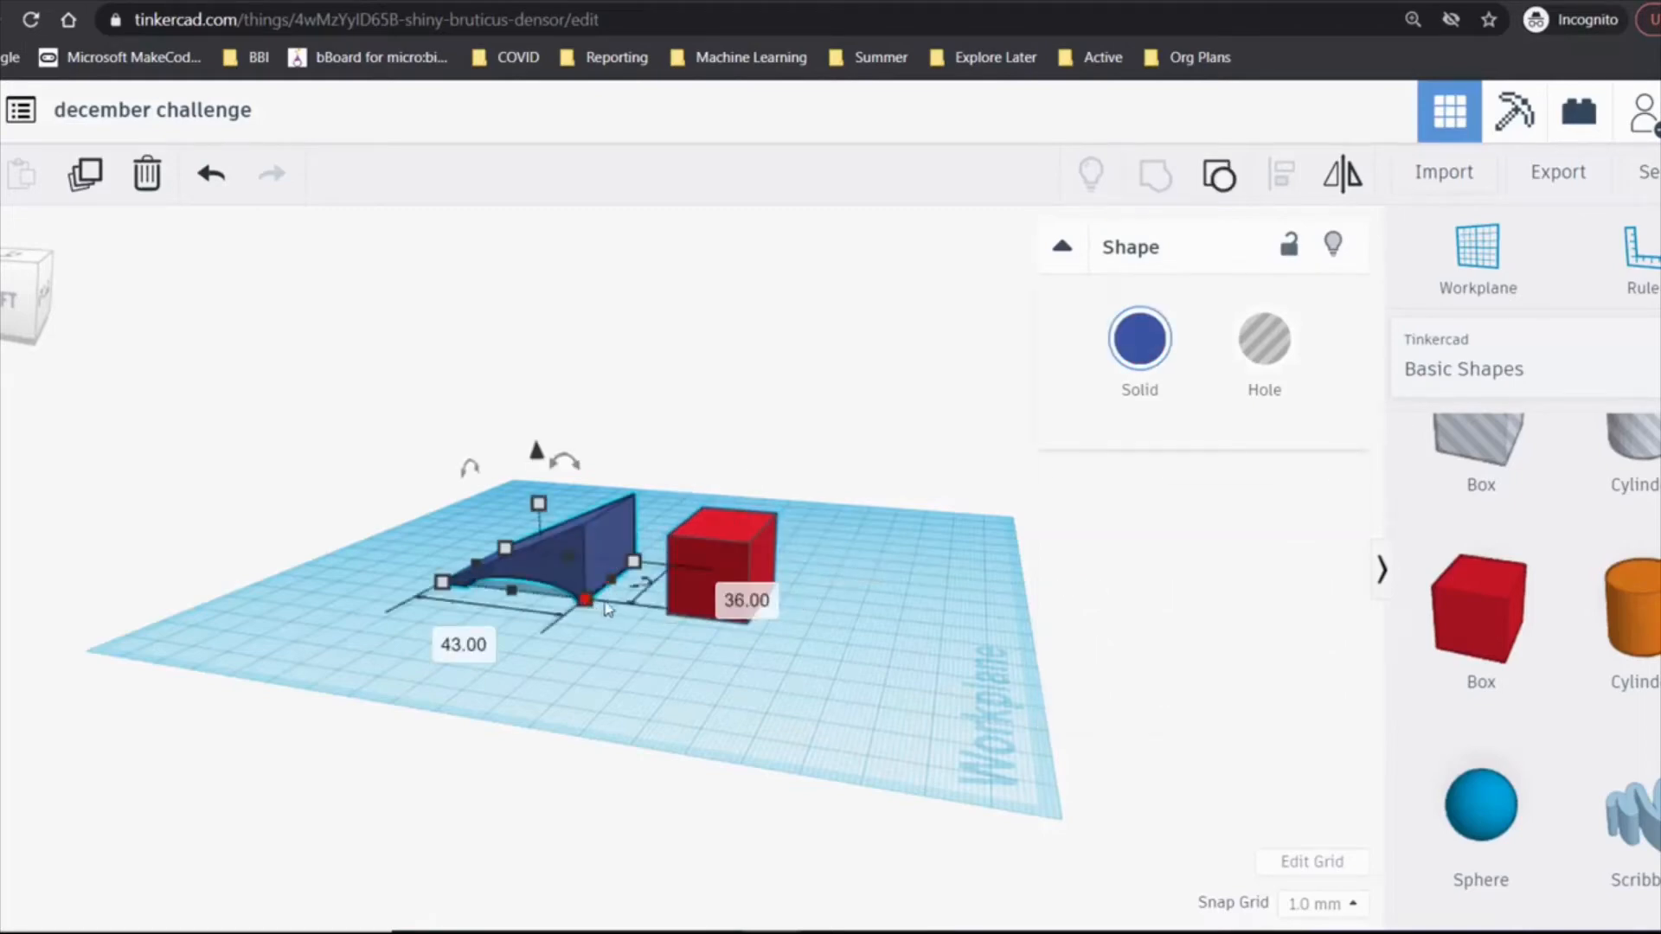
pyautogui.click(741, 554)
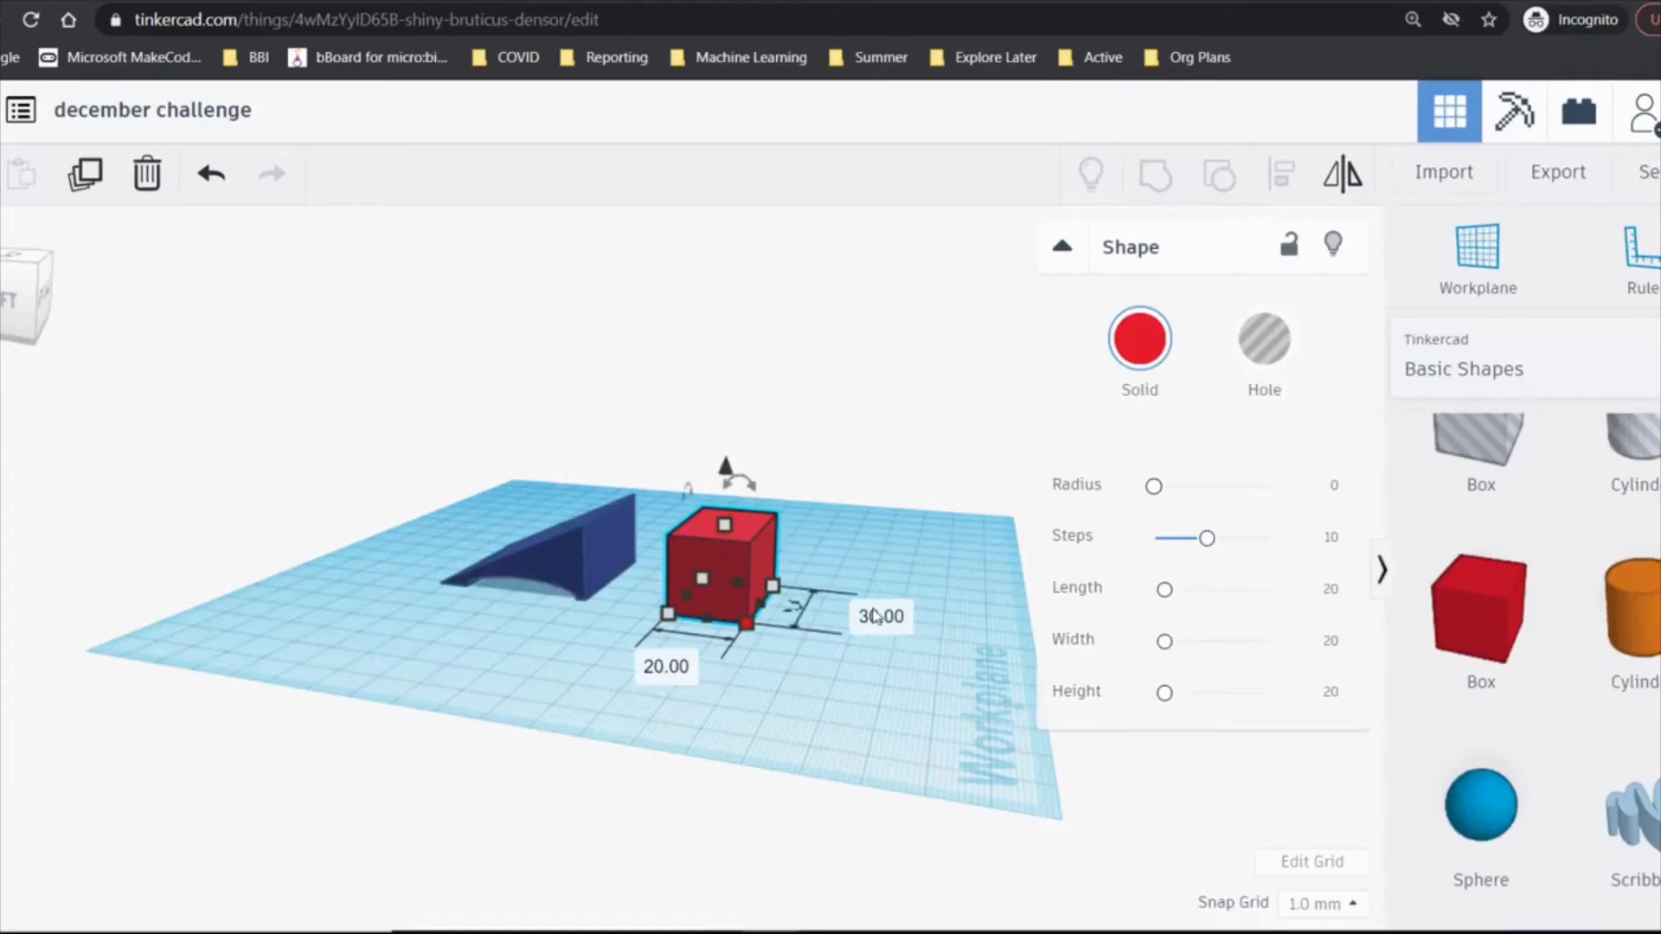
pyautogui.click(894, 617)
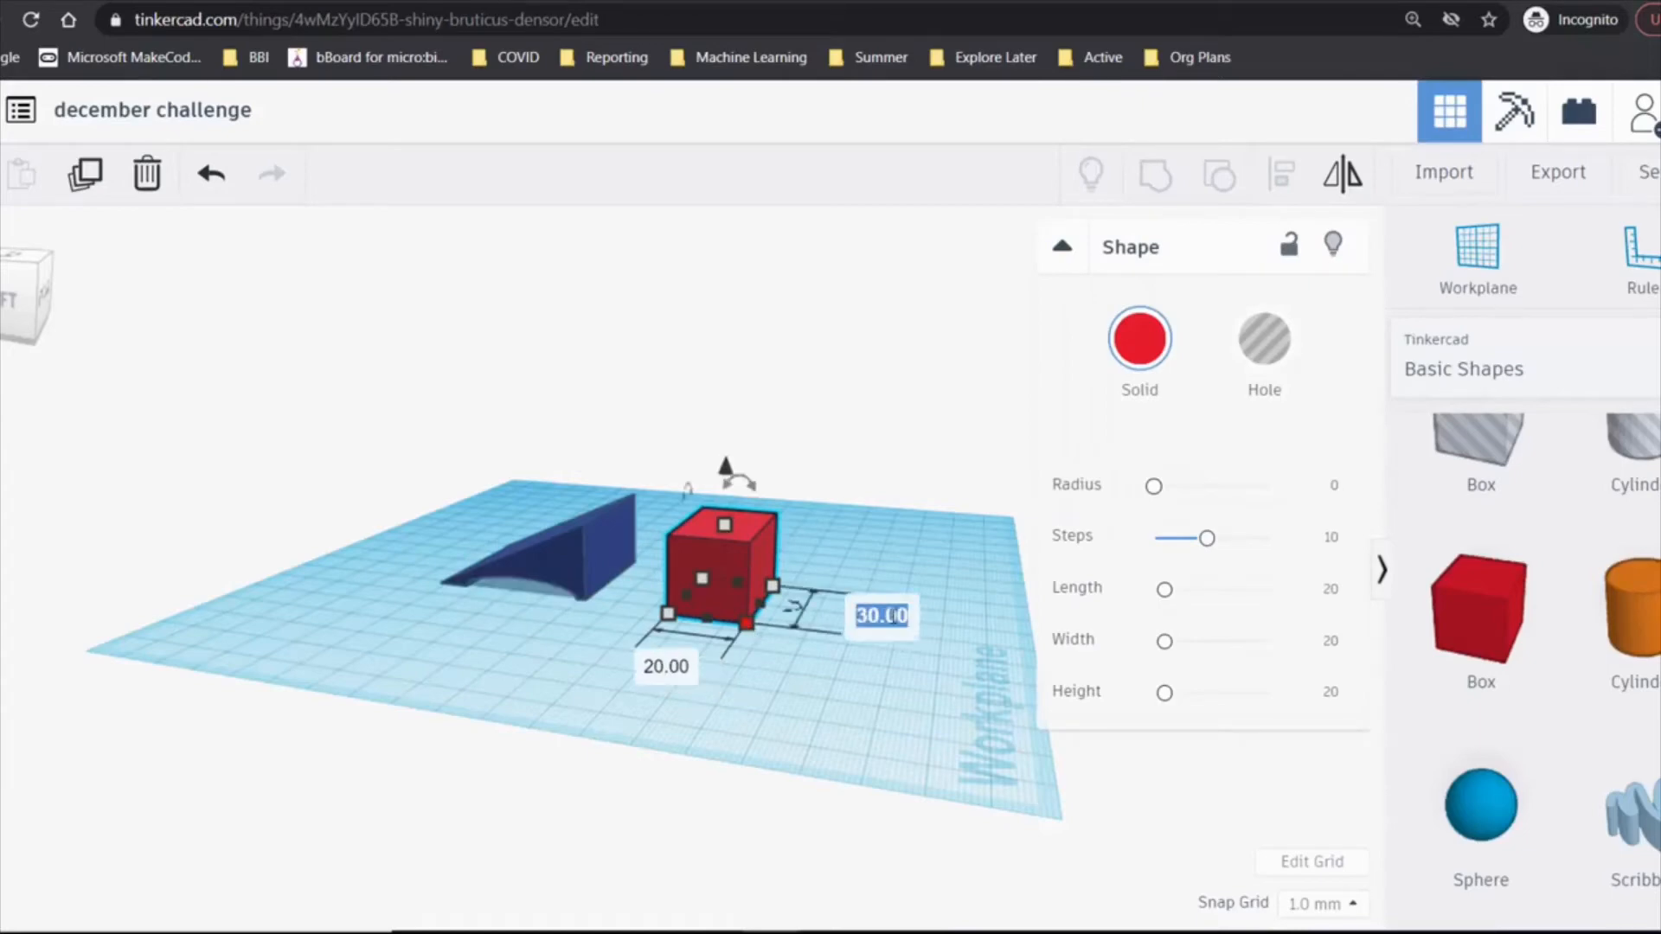
pyautogui.write('36')
pyautogui.press('Return')
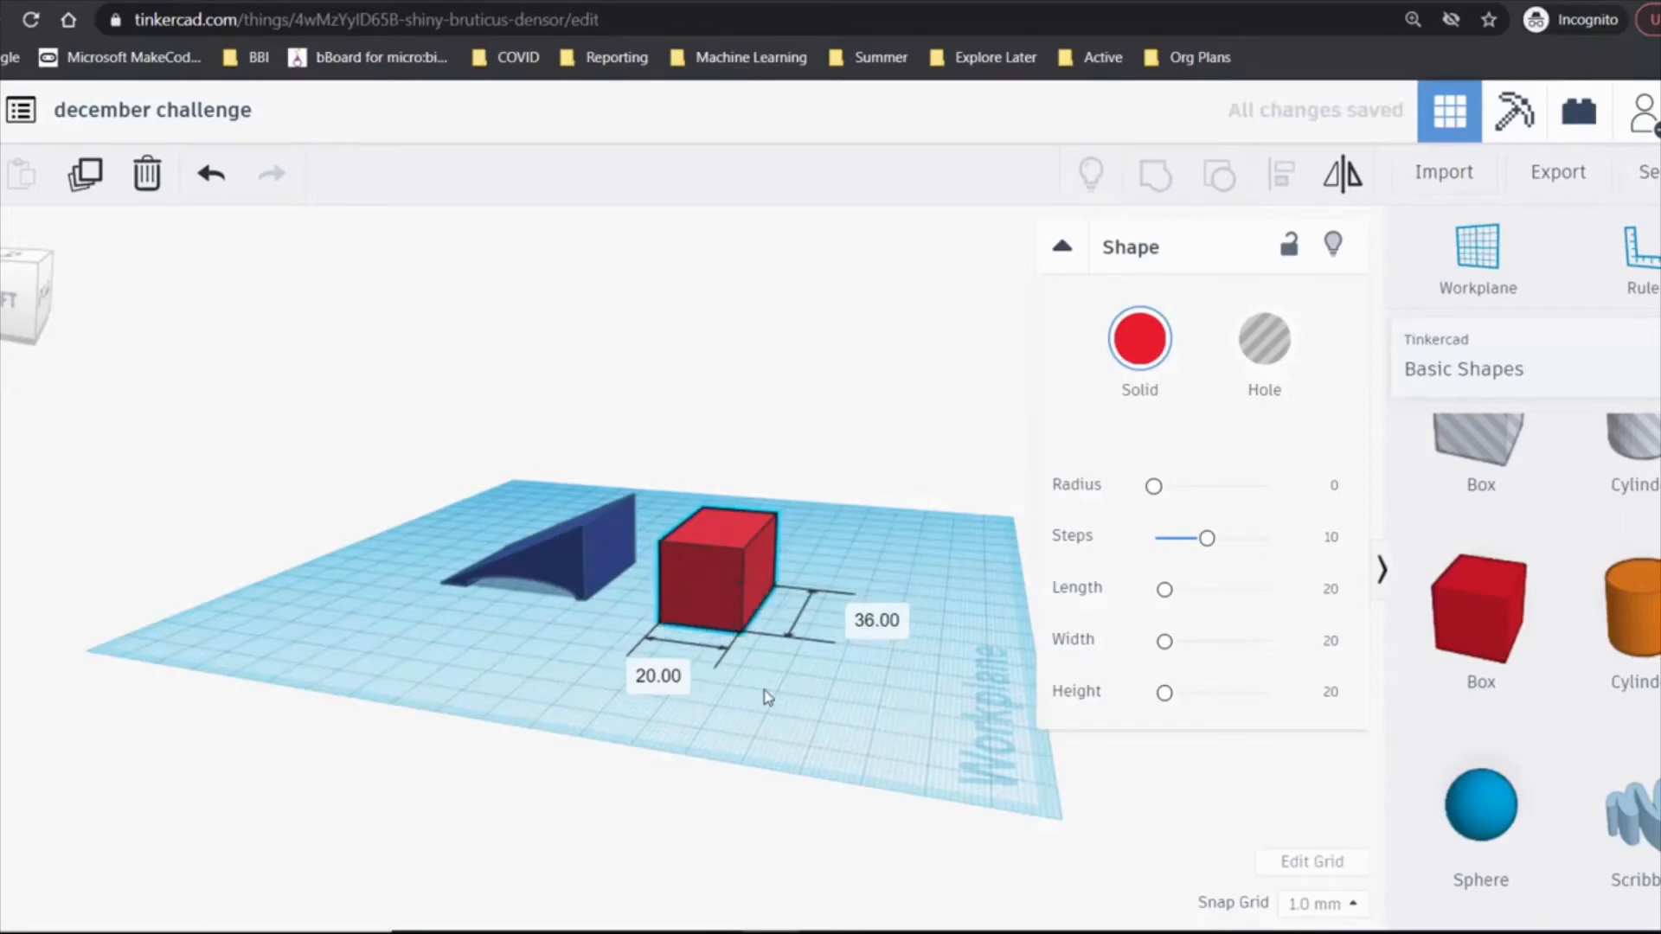
# - Stretch the red box lengthwise into a long handle block and position it in line behind the wedge's tall end
pyautogui.moveTo(768, 698); pyautogui.dragTo(703, 844, button='right')
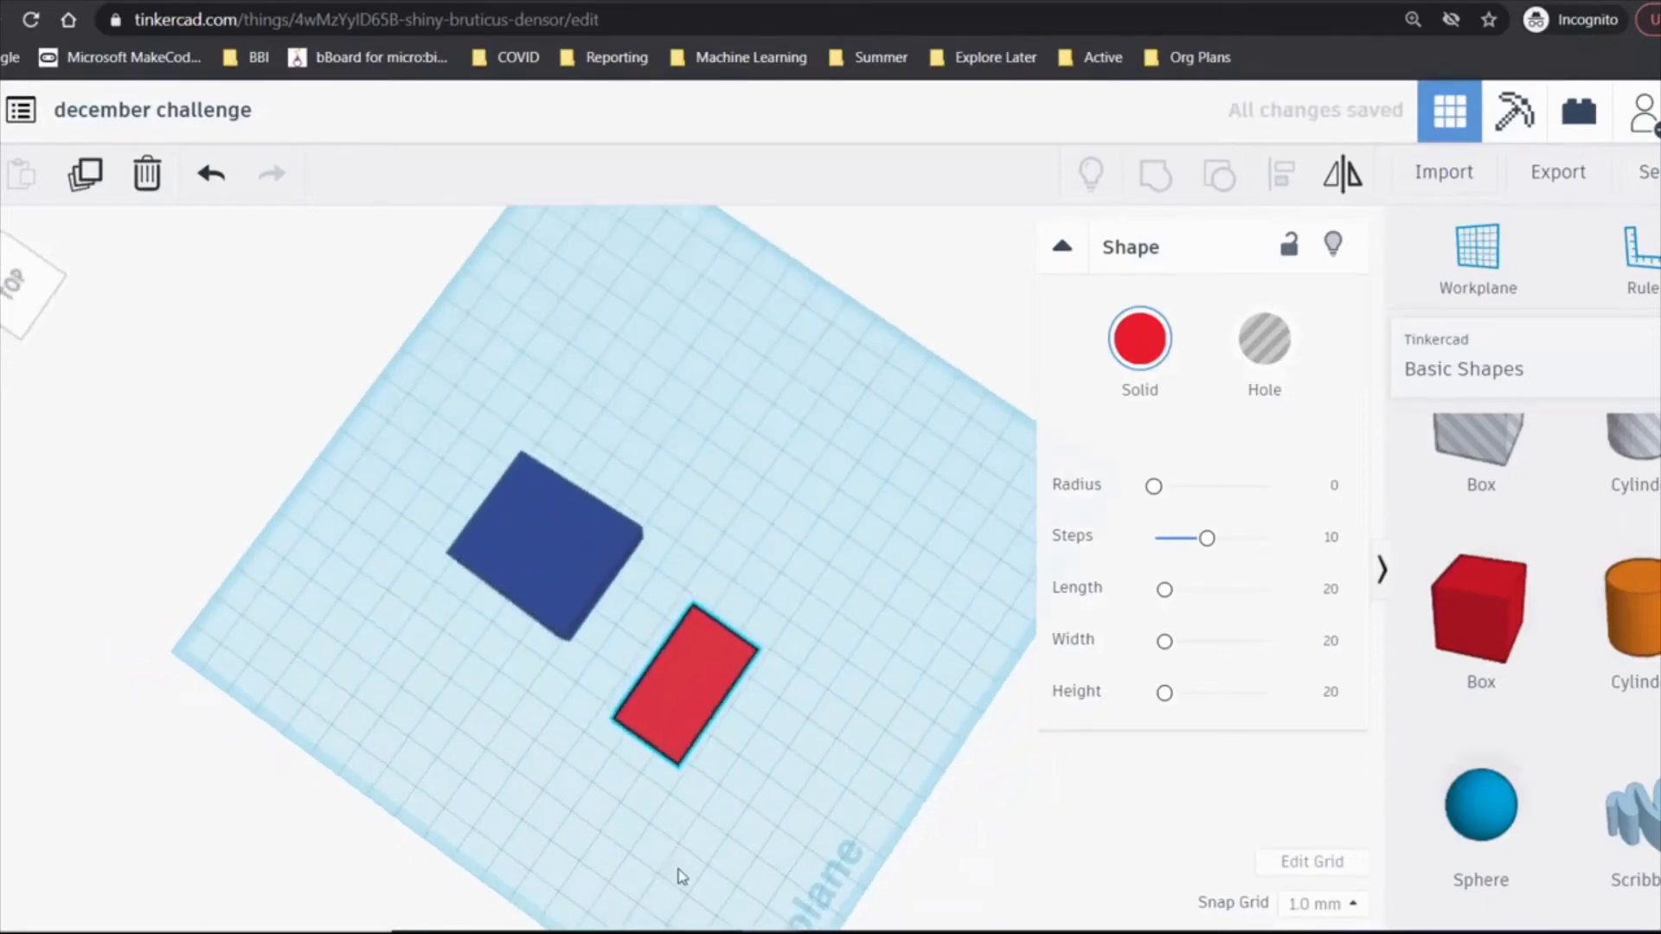
pyautogui.moveTo(708, 668); pyautogui.dragTo(913, 814)
pyautogui.click(695, 733)
pyautogui.moveTo(774, 701); pyautogui.dragTo(770, 688)
# - Add an orange cylinder on one long edge of the red box near the wedge and duplicate it into a touching row of four
pyautogui.moveTo(1627, 610); pyautogui.dragTo(684, 580)
pyautogui.moveTo(846, 608); pyautogui.dragTo(612, 595, button='right')
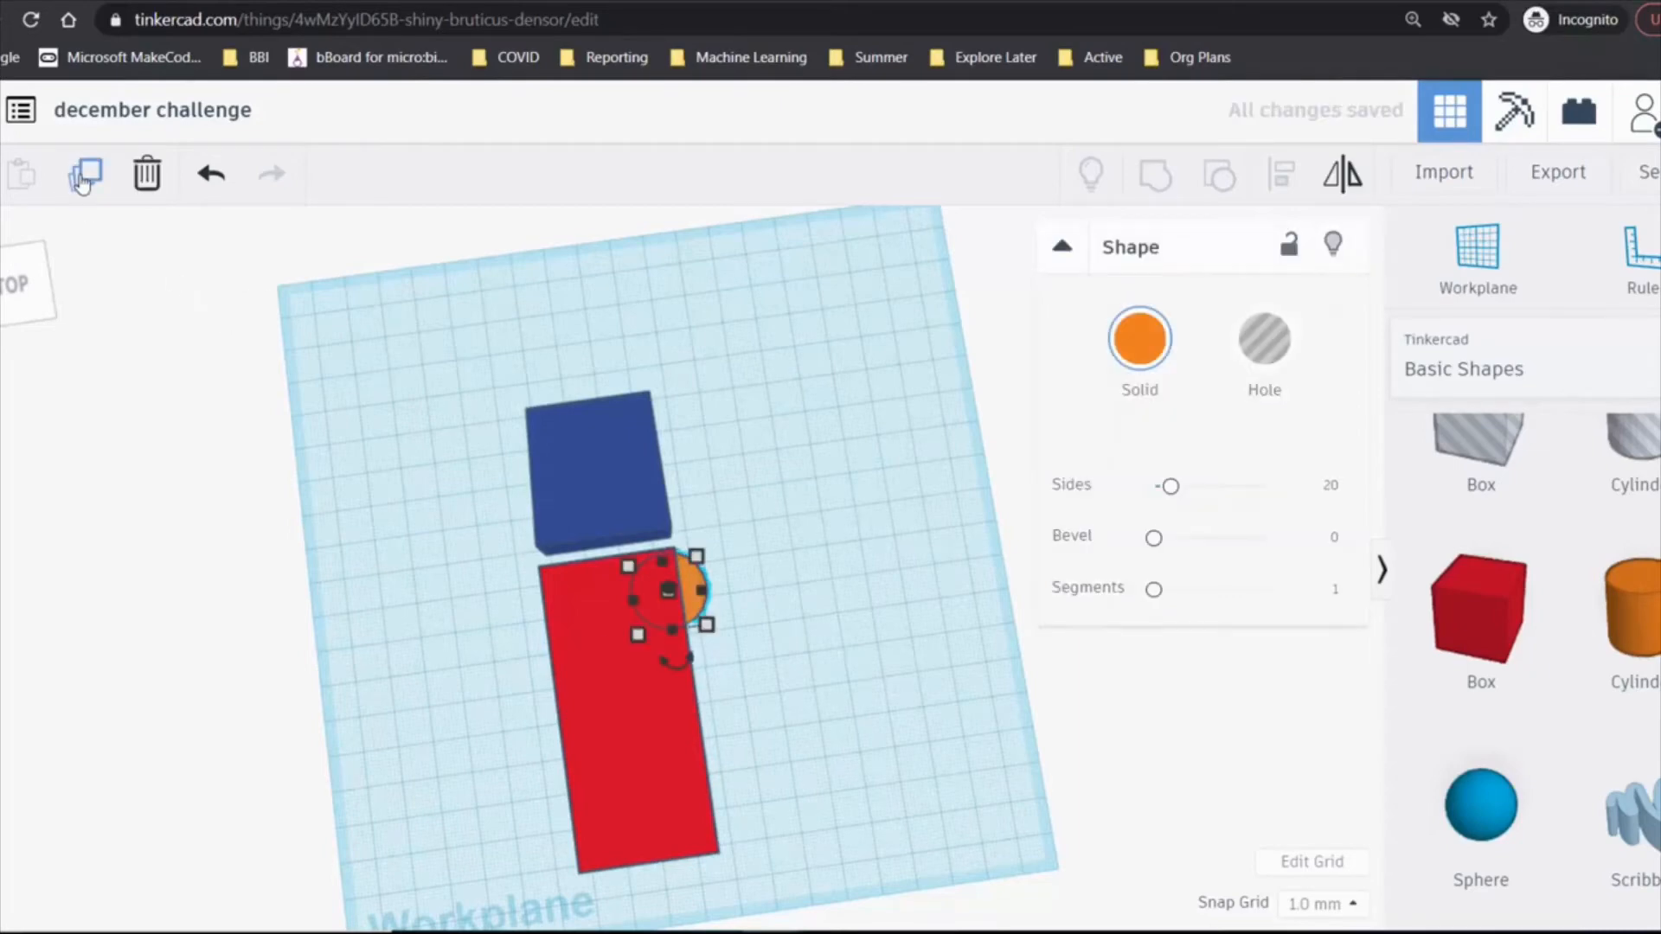
pyautogui.press('Down')
pyautogui.press('Down')
pyautogui.press('Down')
pyautogui.press('Down')
pyautogui.press('Down')
pyautogui.press('Down')
pyautogui.press('Down')
pyautogui.press('Down')
pyautogui.press('Down')
pyautogui.press('Down')
pyautogui.press('Down')
pyautogui.press('Down')
pyautogui.press('Down')
pyautogui.press('Down')
pyautogui.press('Down')
pyautogui.press('Down')
pyautogui.press('Down')
pyautogui.press('Down')
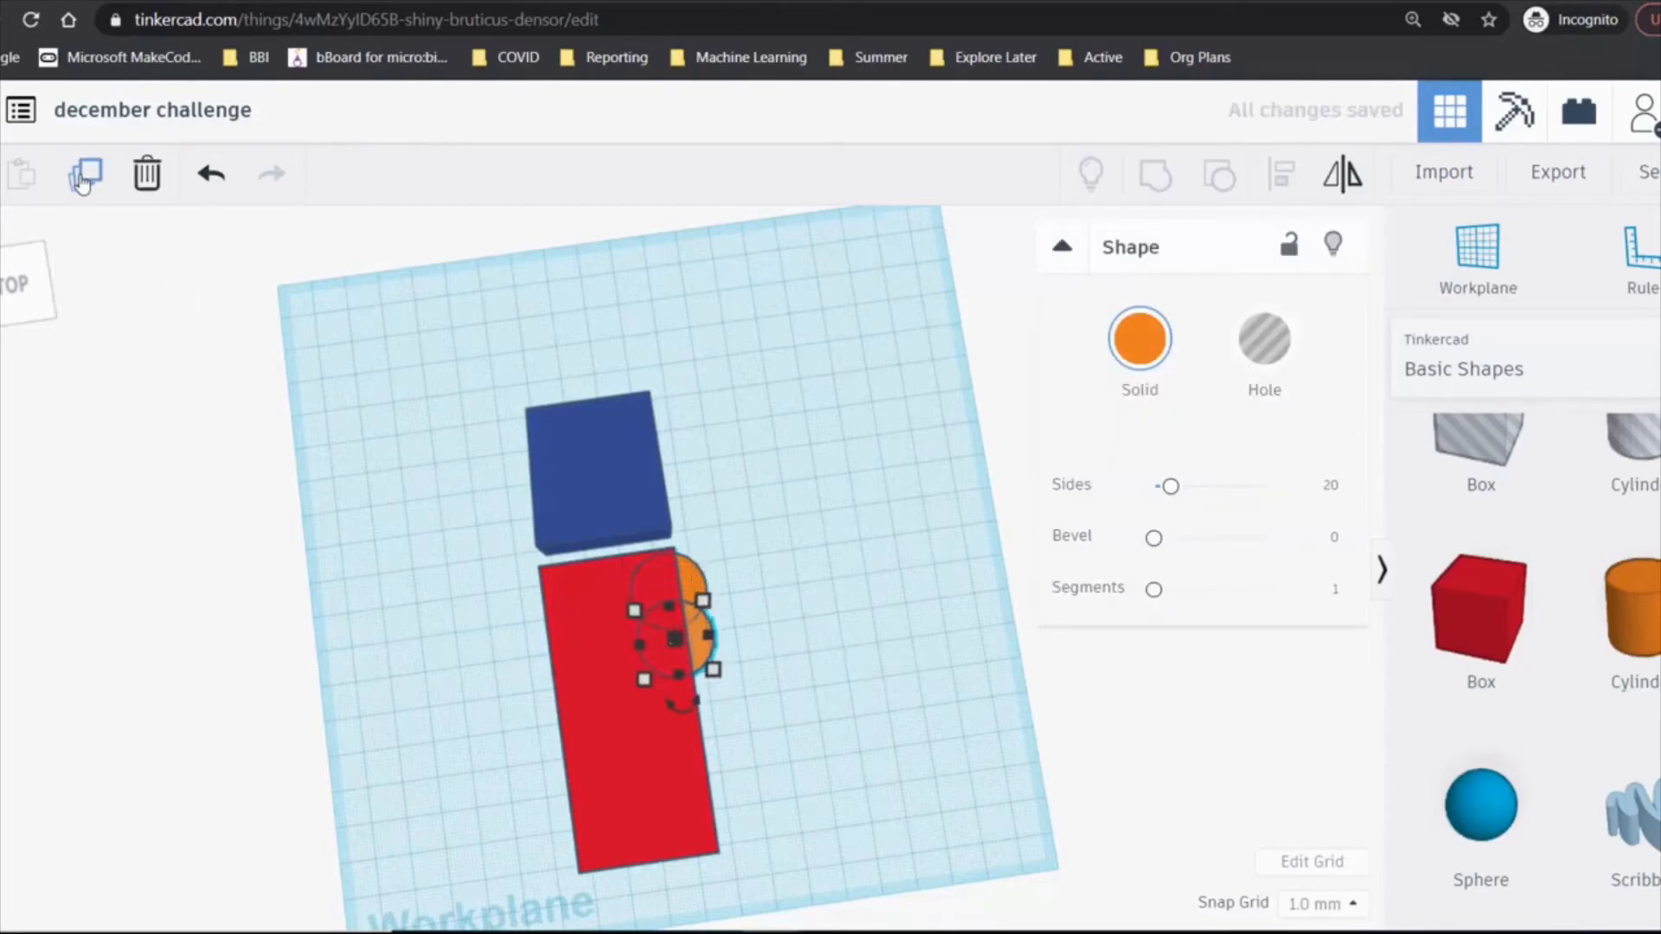
pyautogui.press('Down')
pyautogui.press('Down')
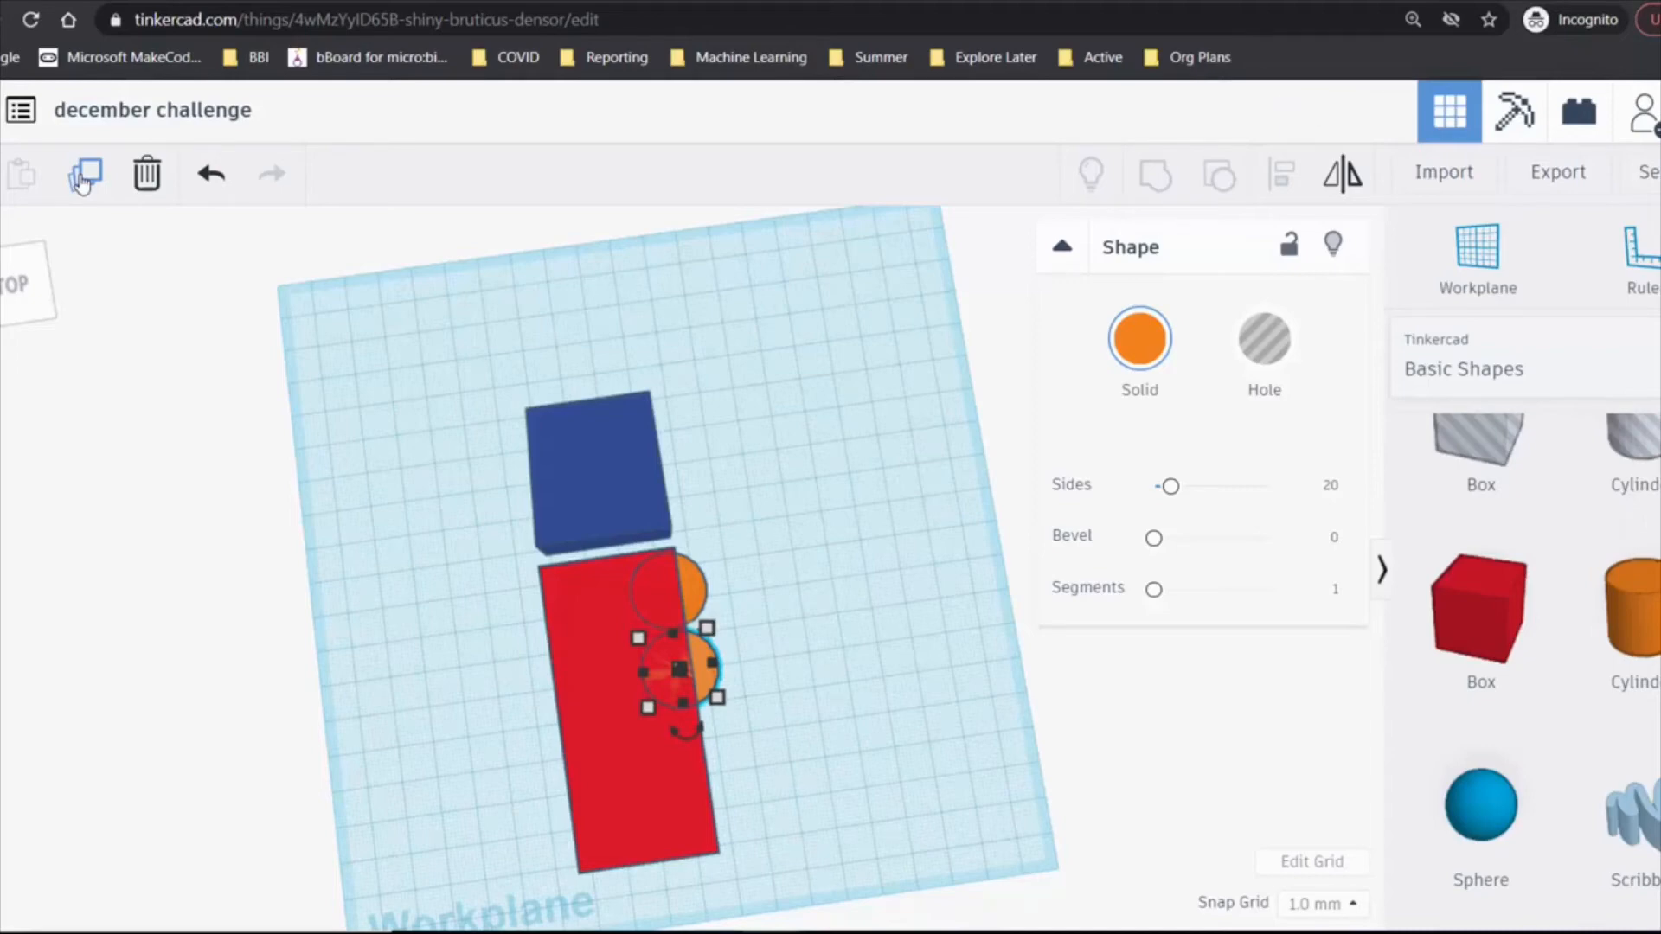
pyautogui.click(83, 180)
pyautogui.click(83, 181)
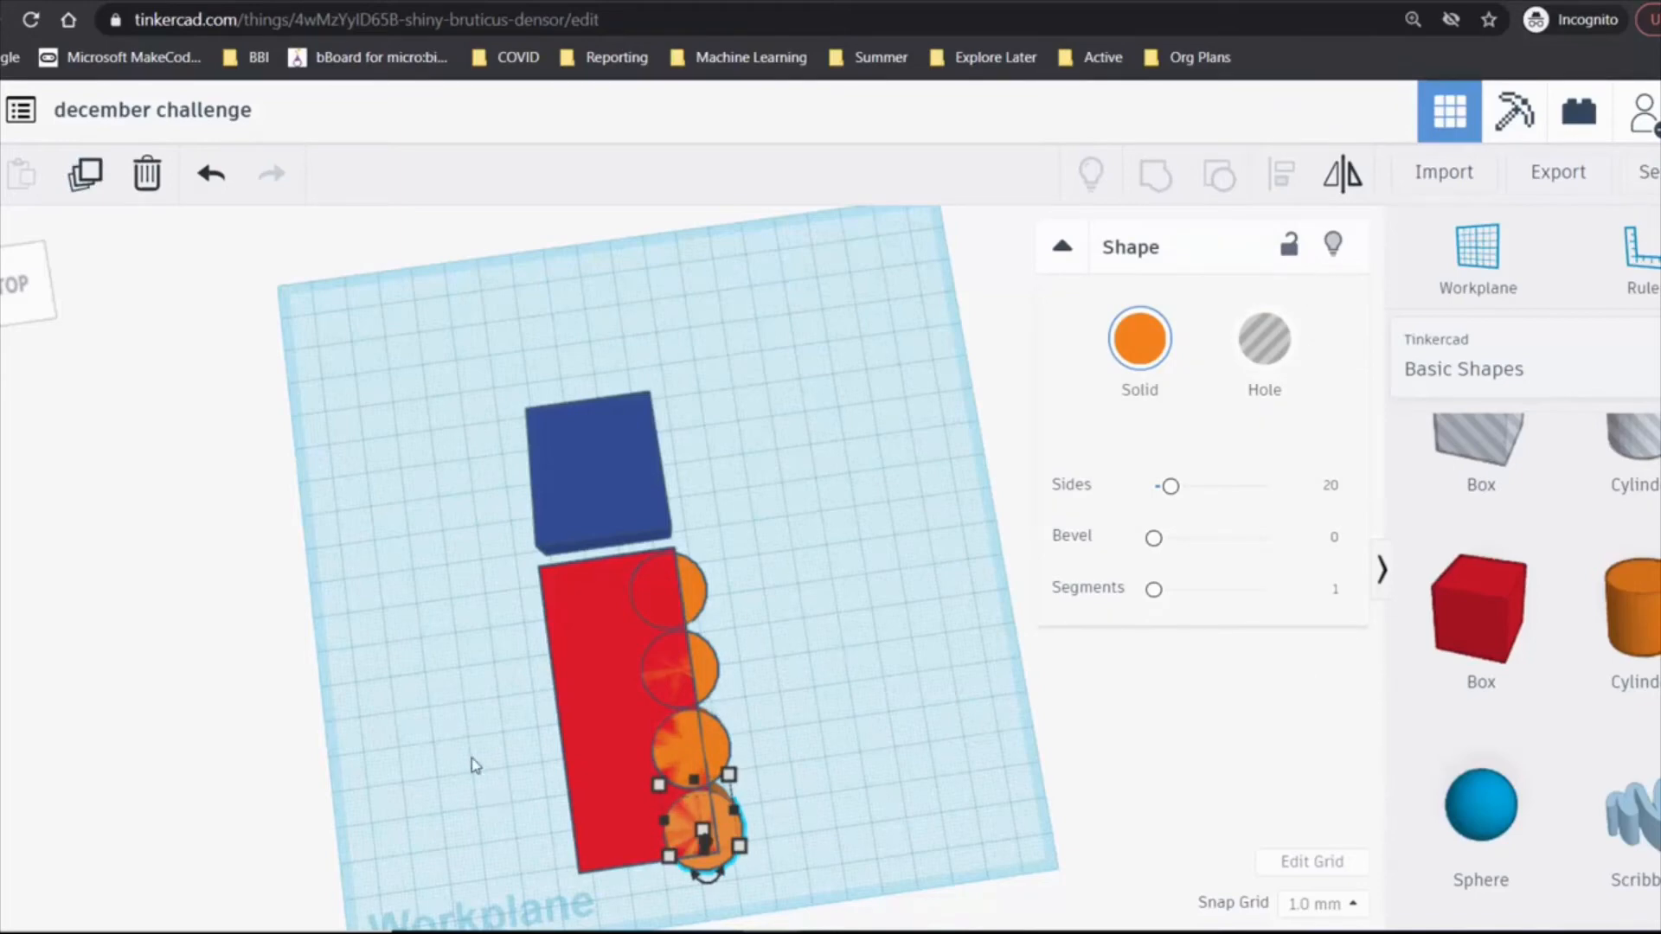
# - Duplicate all four orange cylinders together and move the copies across to the red box's opposite long edge
pyautogui.moveTo(471, 766); pyautogui.dragTo(503, 683, button='right')
pyautogui.click(657, 814)
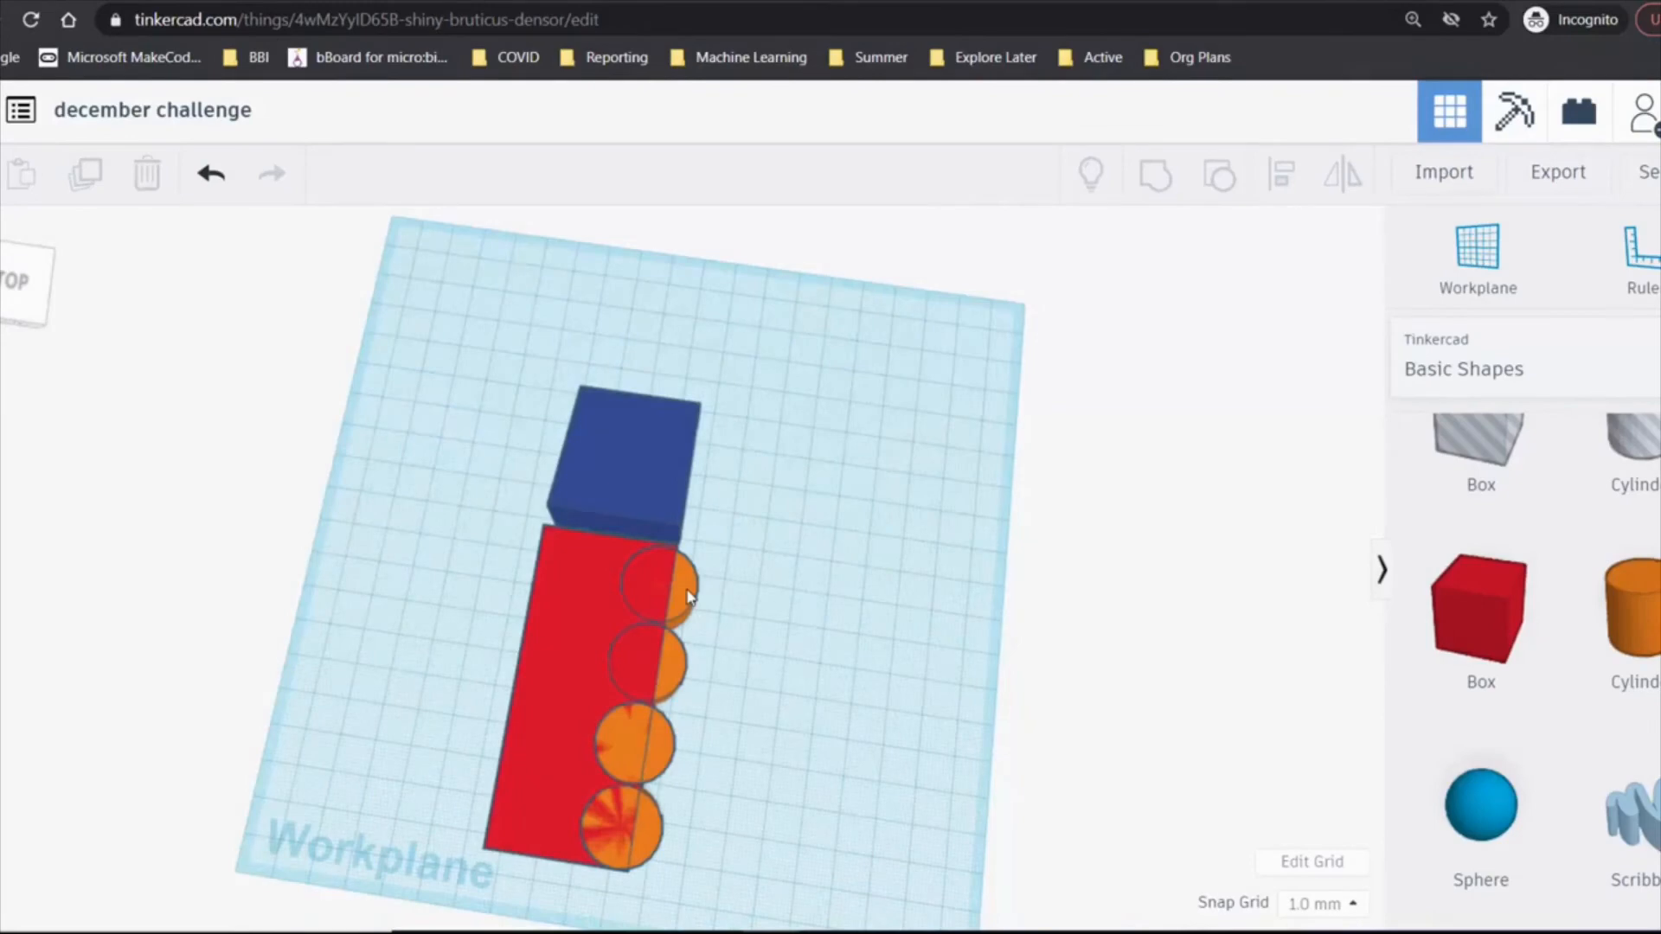
pyautogui.click(689, 597)
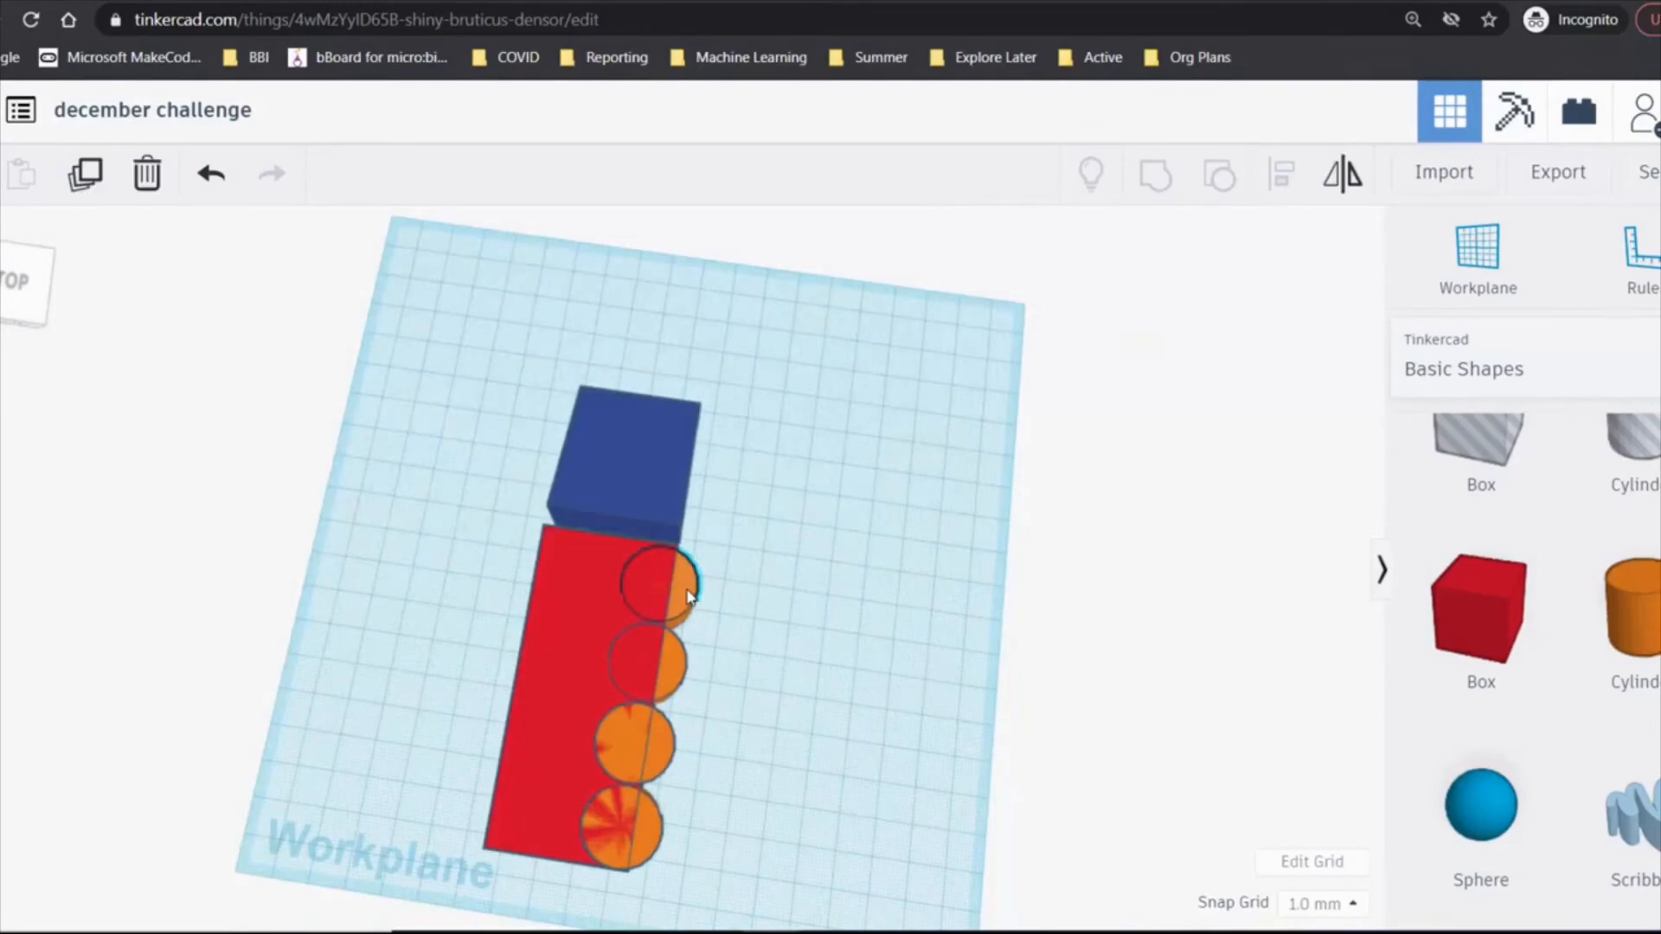
pyautogui.keyDown('shift'); pyautogui.click(673, 679); pyautogui.keyUp('shift')
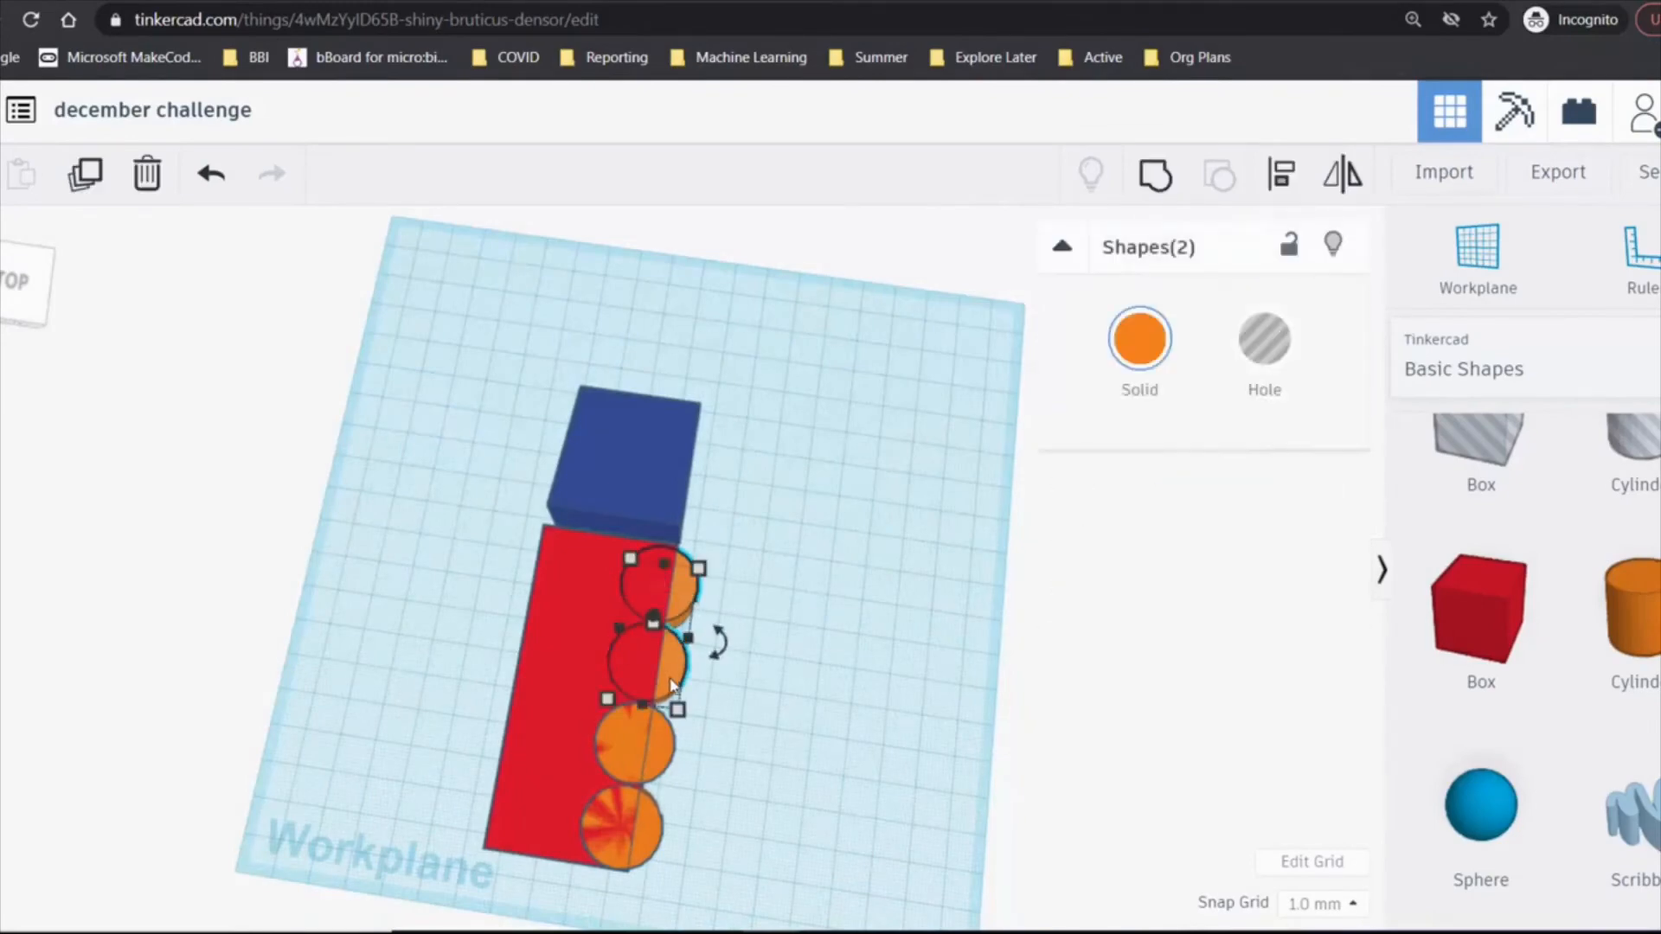
pyautogui.keyDown('shift'); pyautogui.click(655, 760); pyautogui.keyUp('shift')
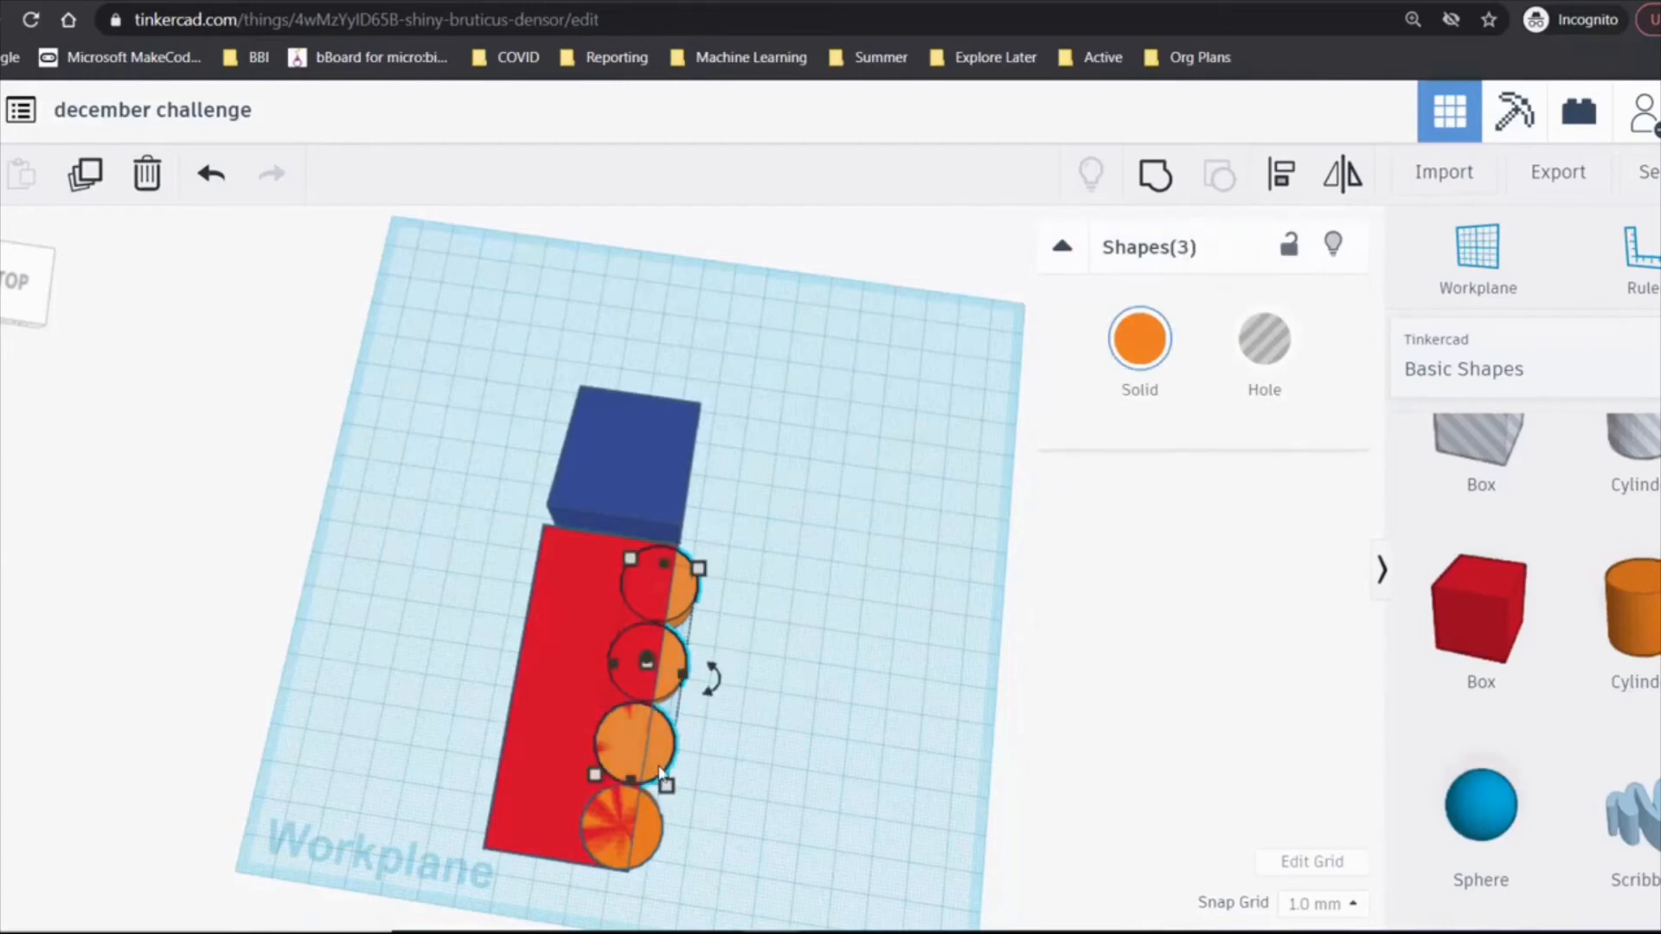
pyautogui.keyDown('shift'); pyautogui.click(652, 835); pyautogui.keyUp('shift')
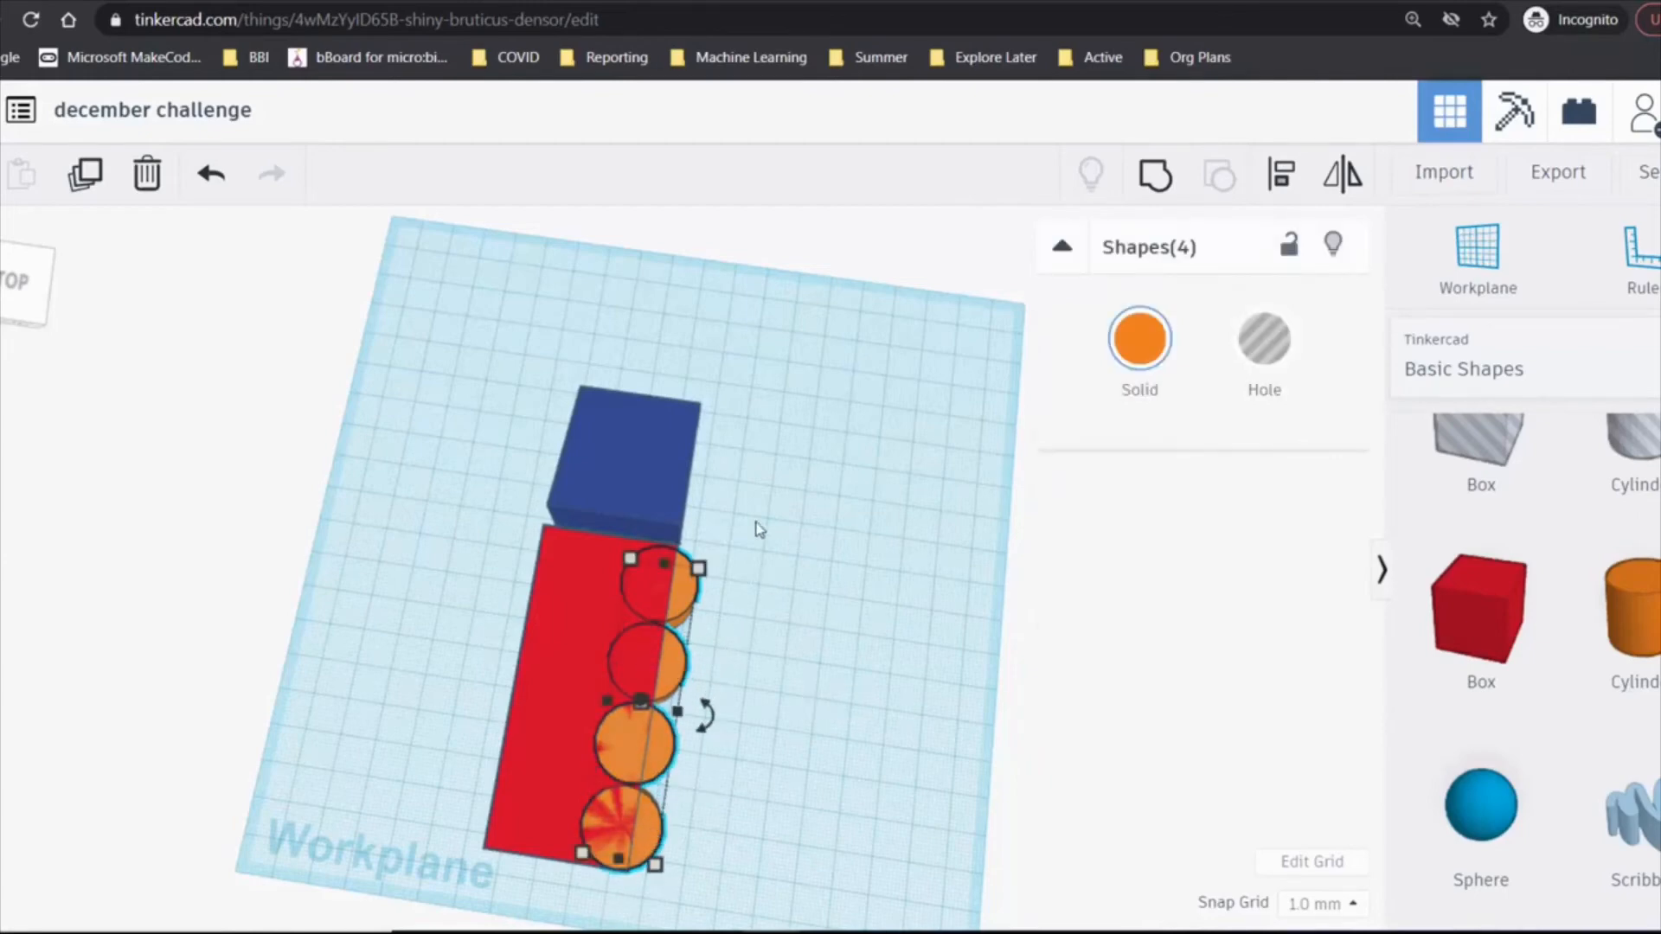
pyautogui.click(78, 183)
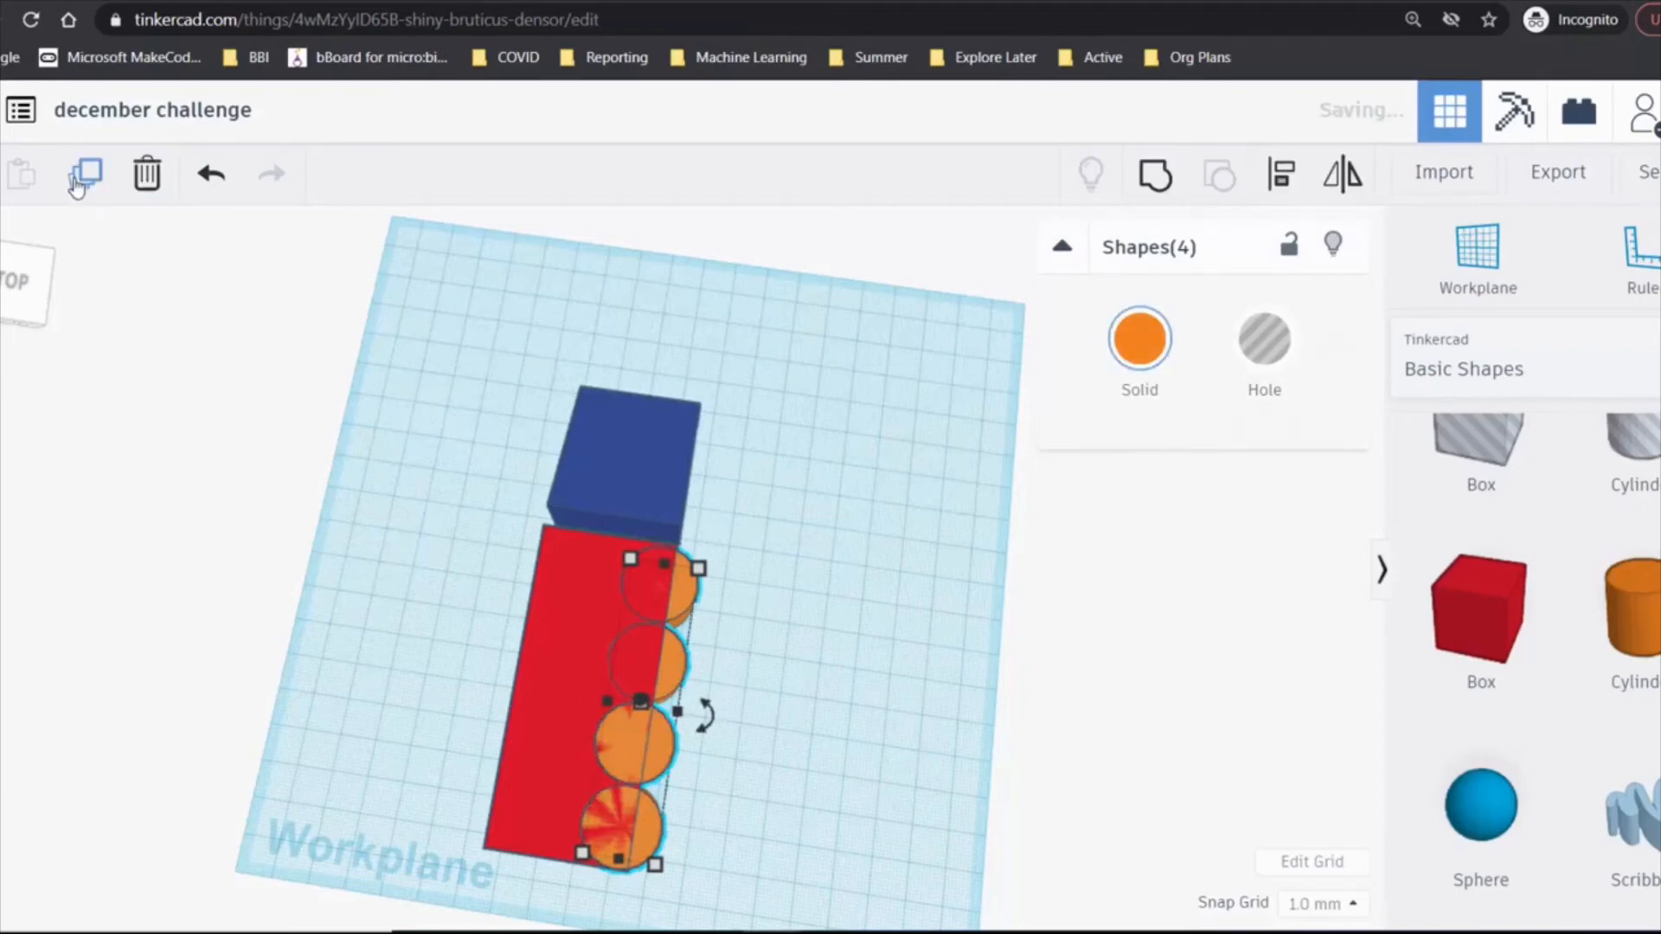
pyautogui.press('Left')
pyautogui.press('Left')
pyautogui.press('Left')
pyautogui.press('Left')
pyautogui.press('Left')
pyautogui.press('Left')
pyautogui.press('Left')
pyautogui.press('Left')
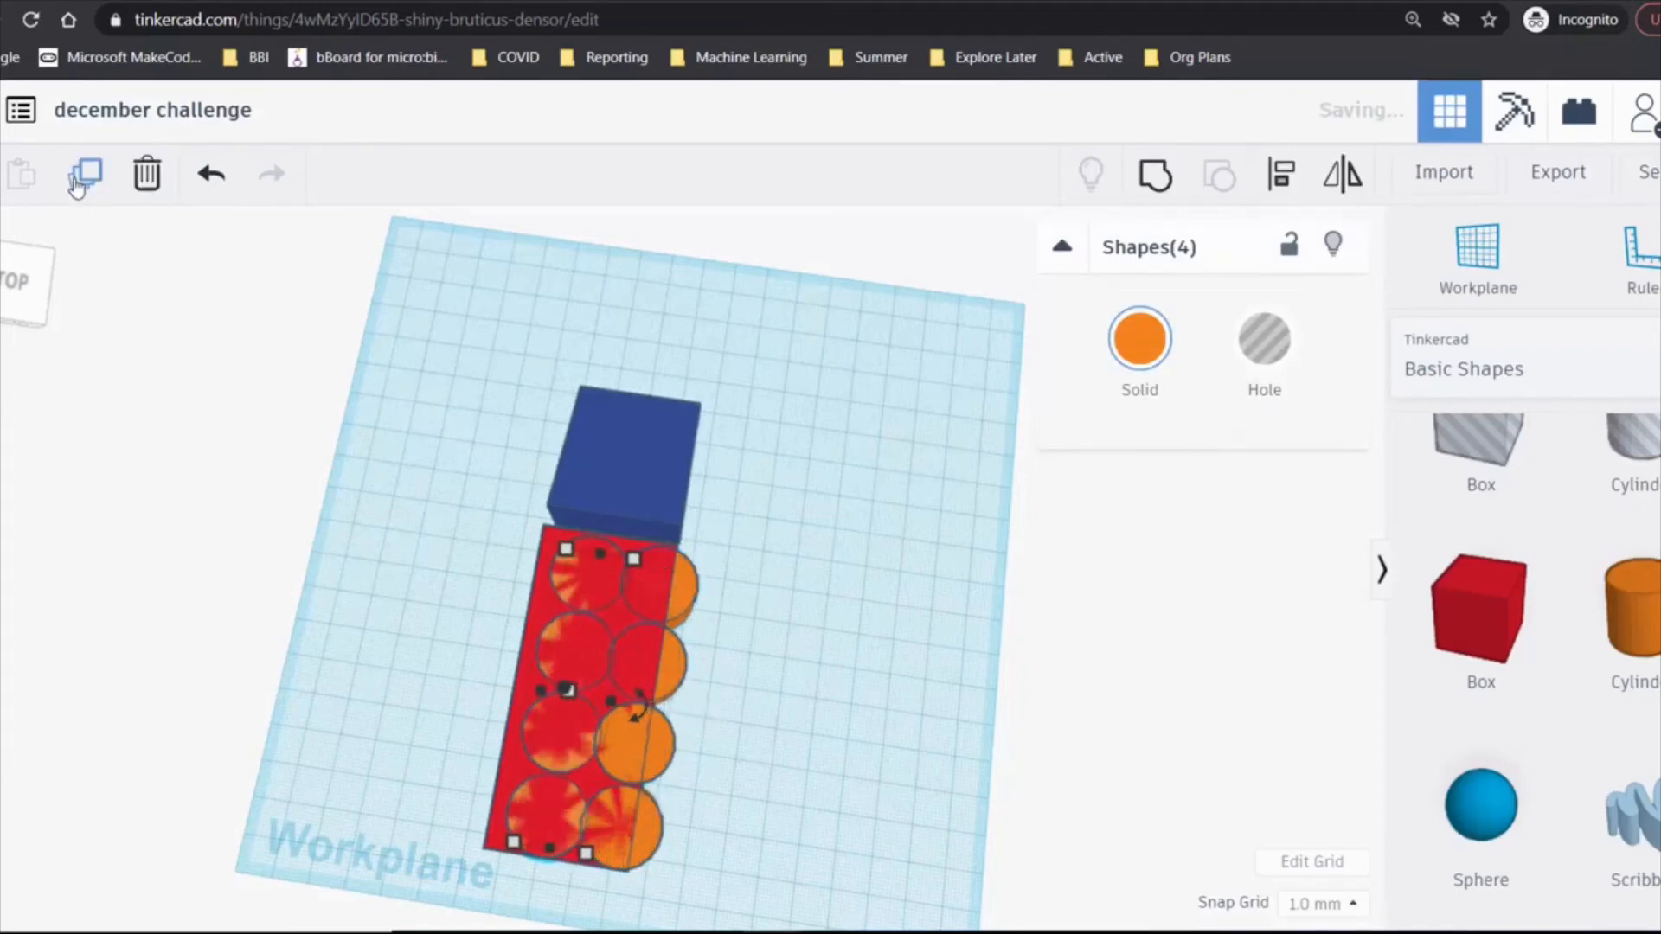
pyautogui.press('Left')
pyautogui.press('Left')
pyautogui.press('Left')
pyautogui.press('Left')
pyautogui.press('Left')
pyautogui.press('Left')
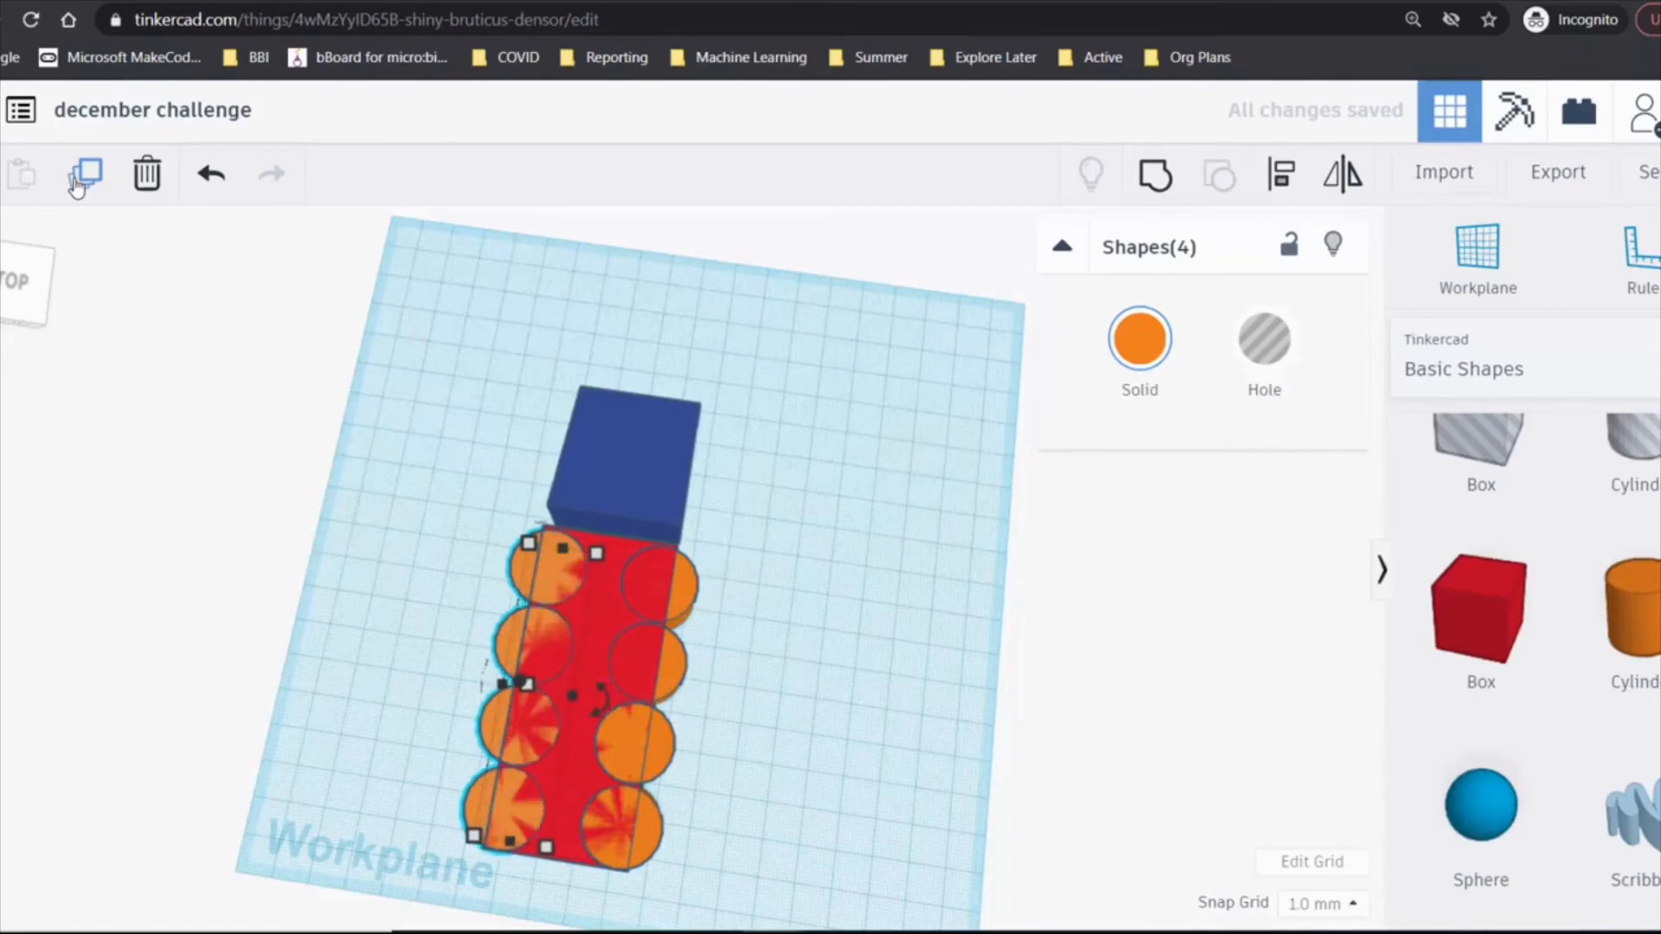
# - Group the red box with all eight orange cylinders into one scalloped grip, leaving the wedge out
pyautogui.click(433, 464)
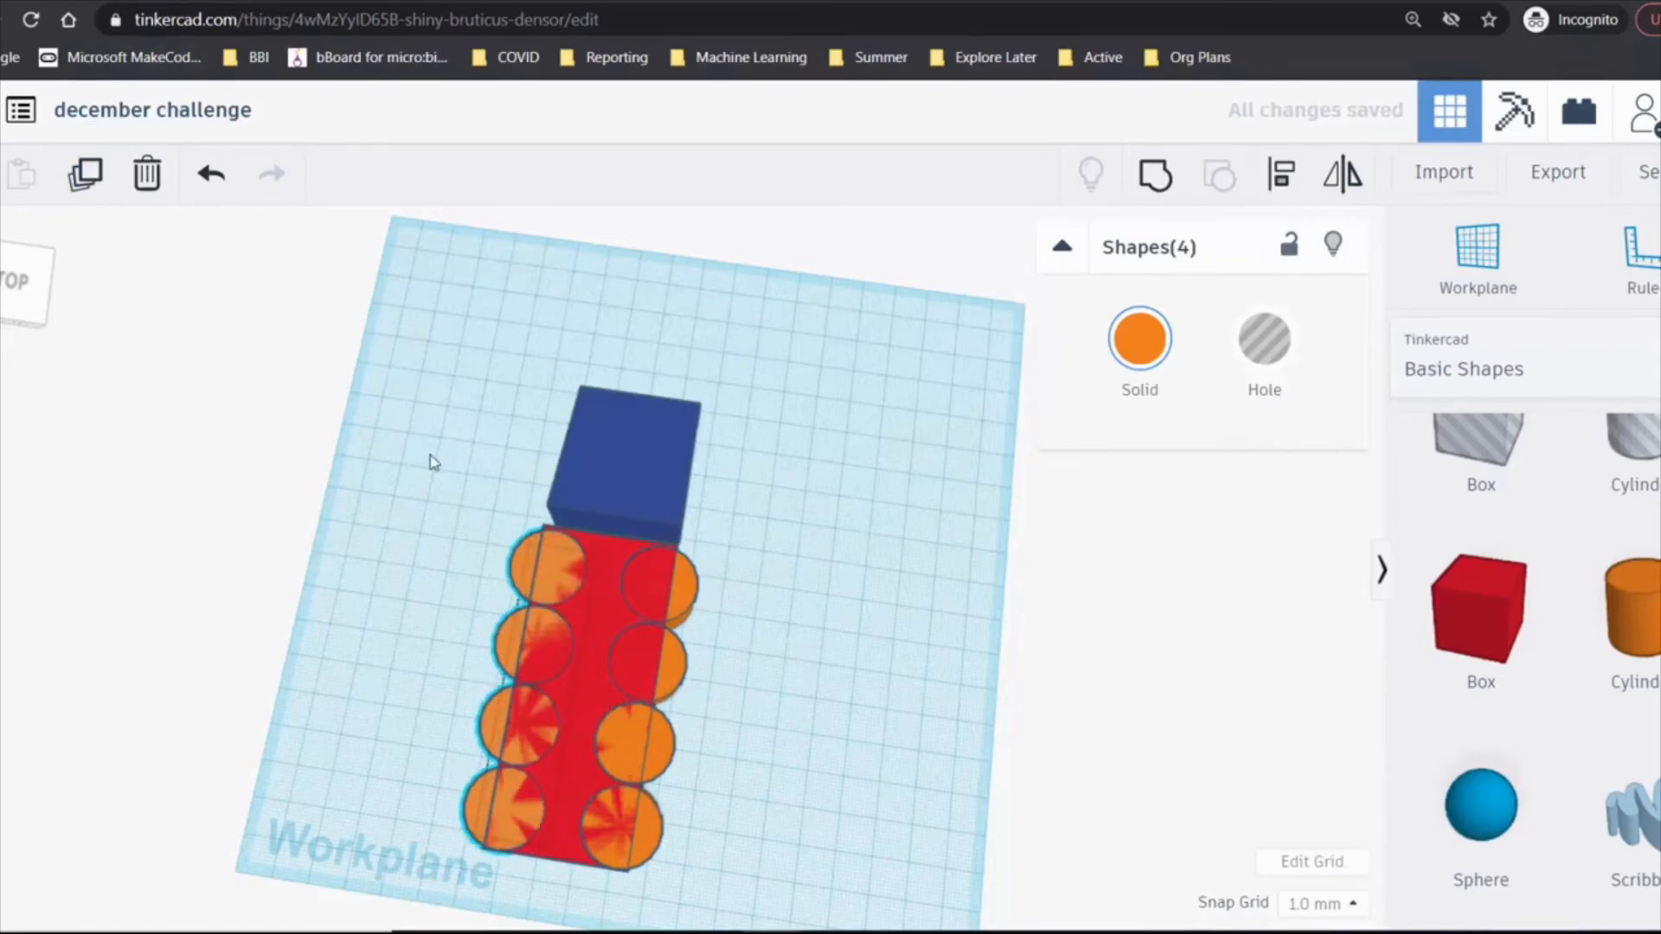
pyautogui.moveTo(433, 464); pyautogui.dragTo(878, 506, button='right')
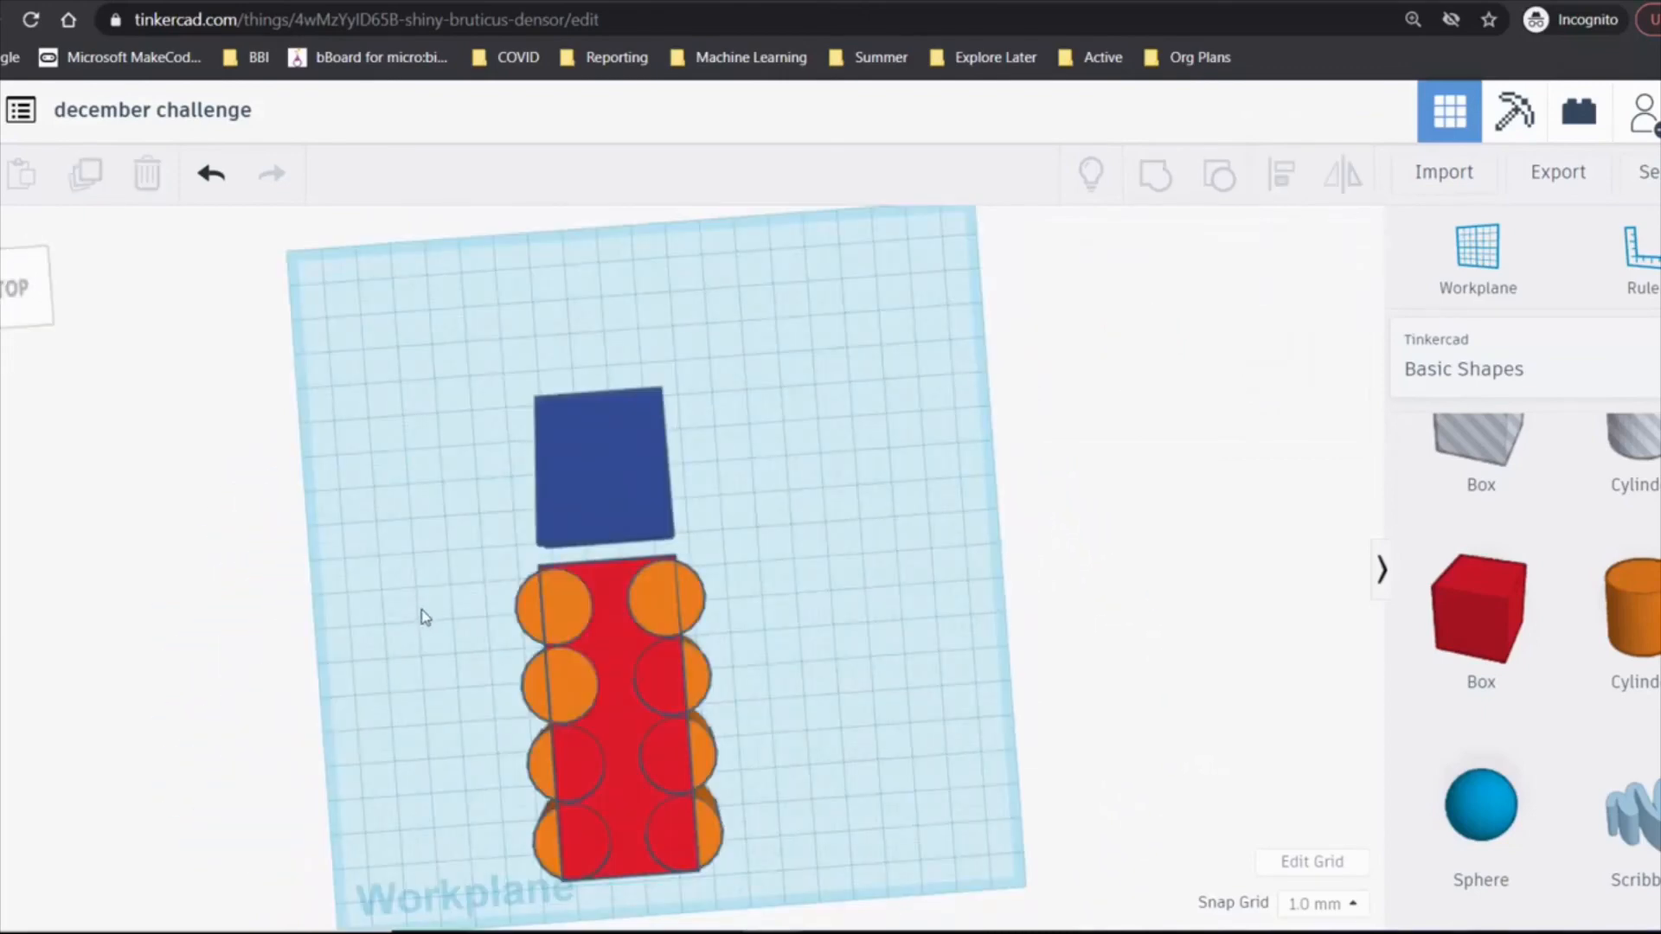
pyautogui.moveTo(418, 610); pyautogui.dragTo(789, 868)
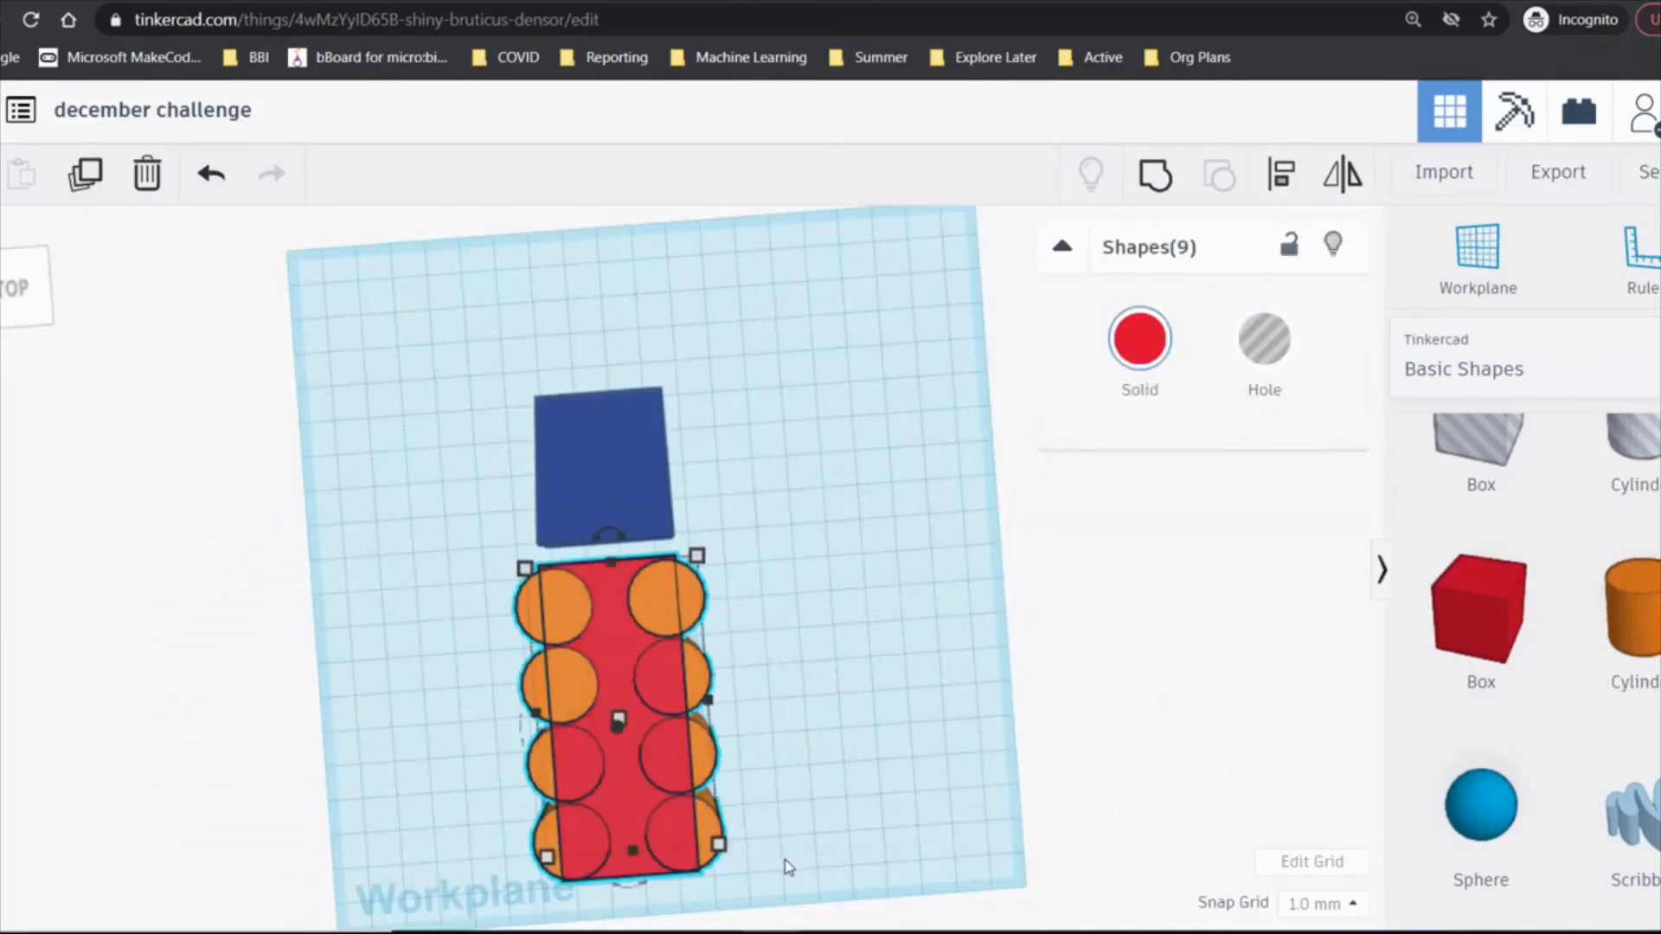
pyautogui.click(1156, 178)
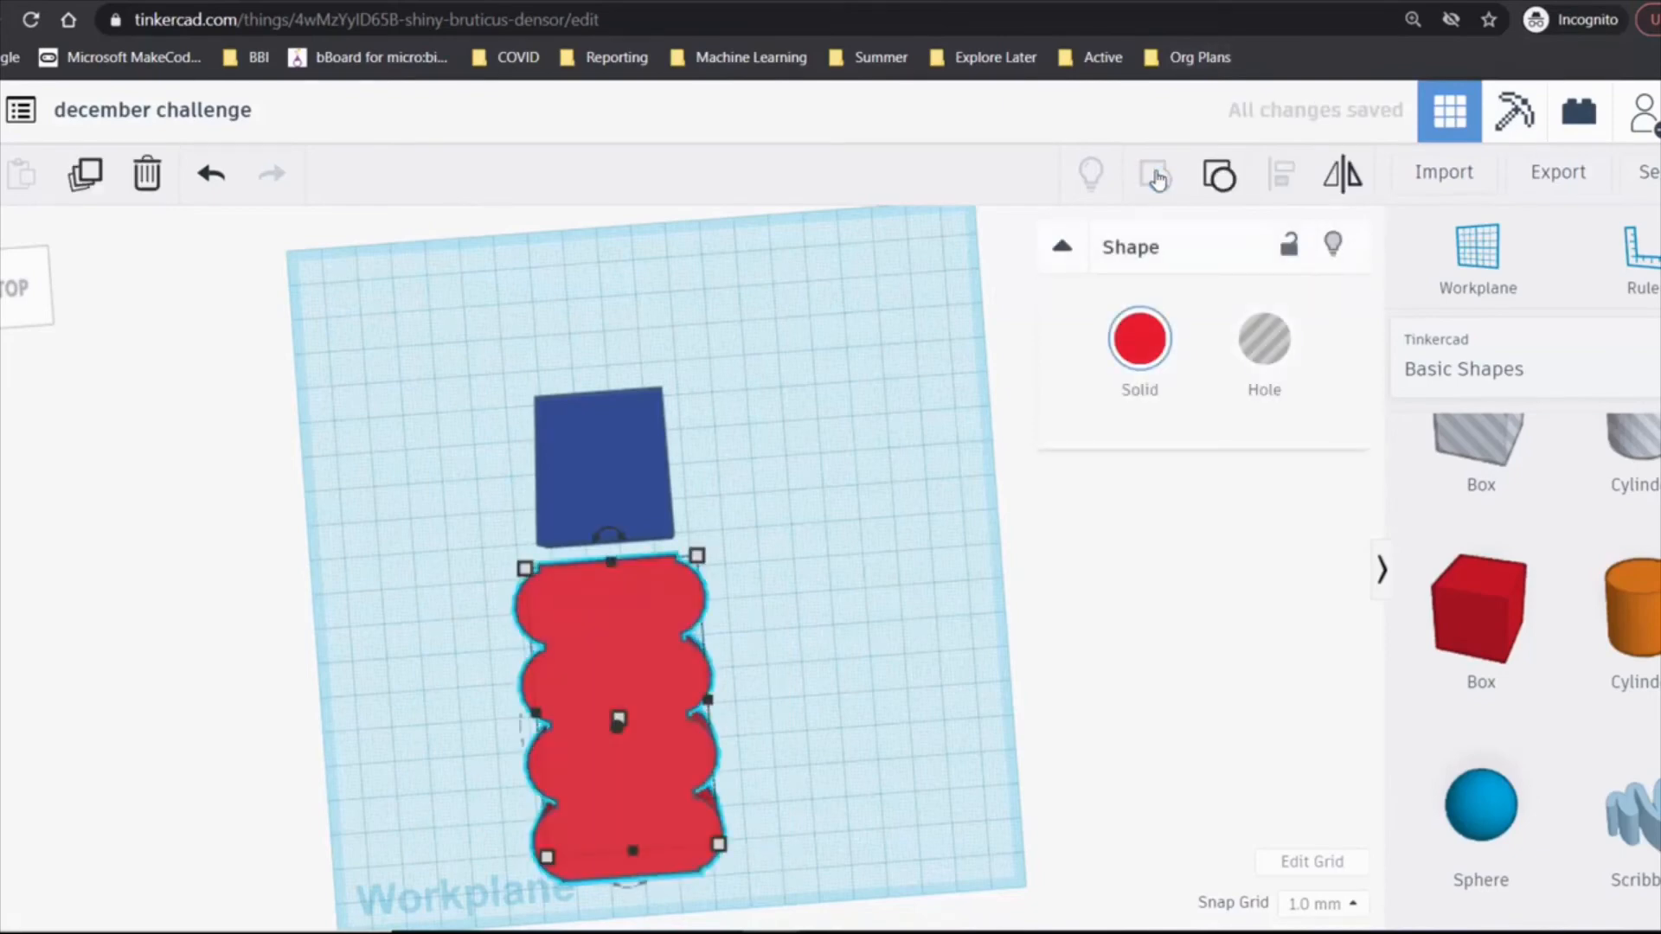
pyautogui.click(430, 558)
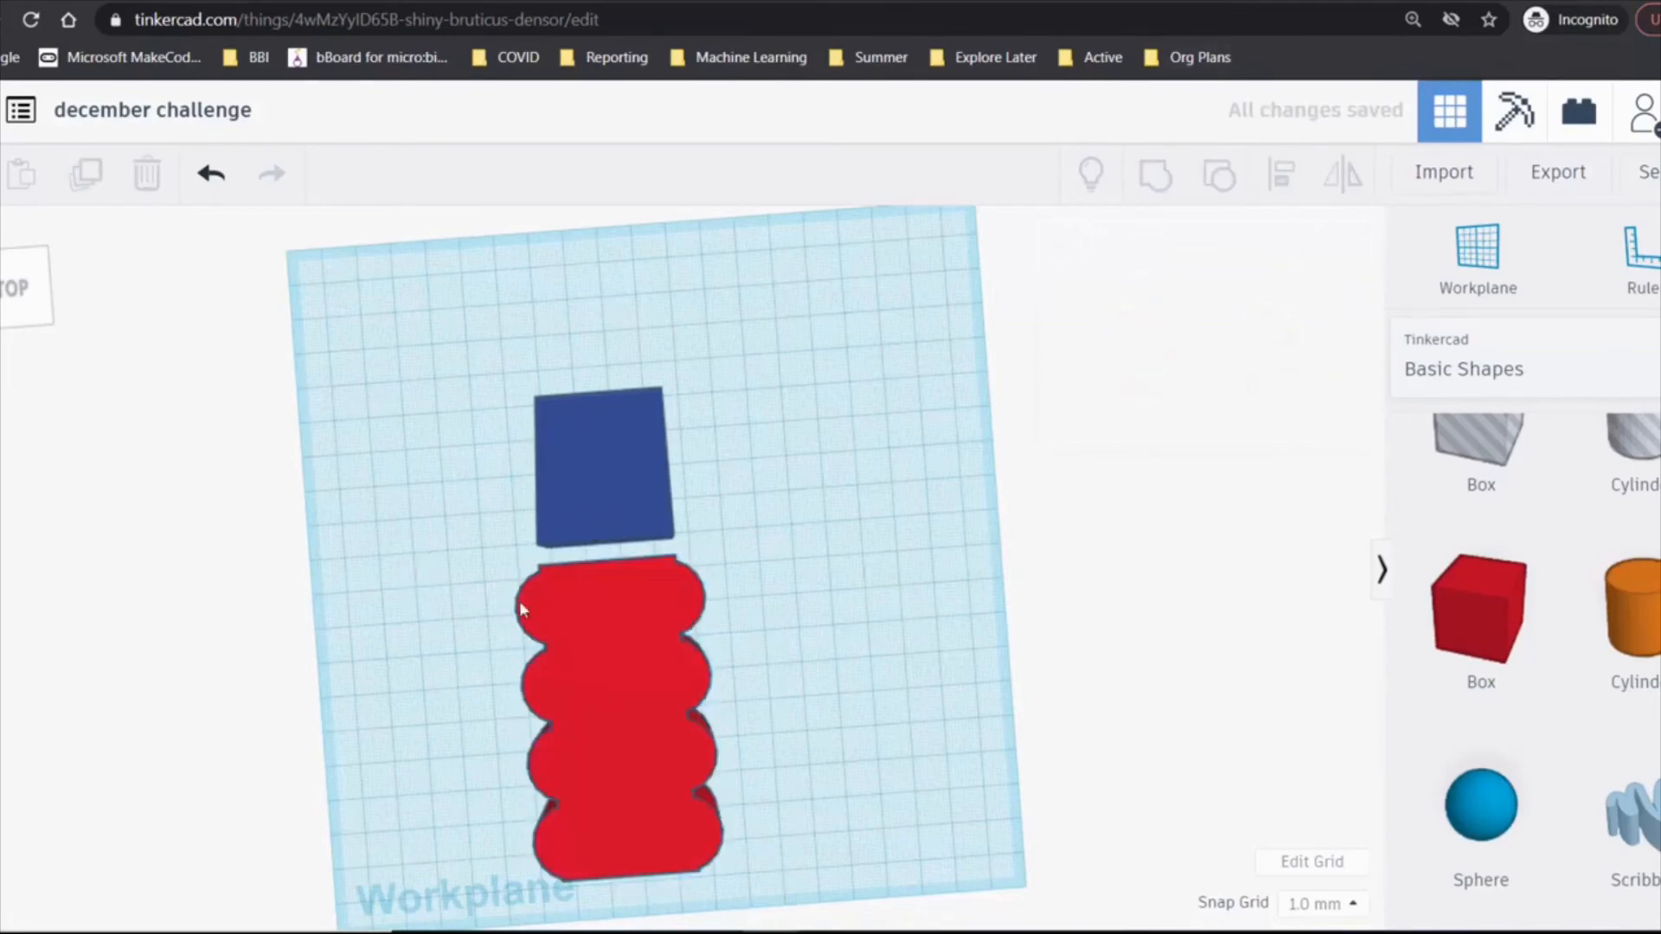
# - Move the red grip 5 mm against the wedge's tall end and check both shapes with the Align tool
pyautogui.moveTo(607, 653); pyautogui.dragTo(604, 635)
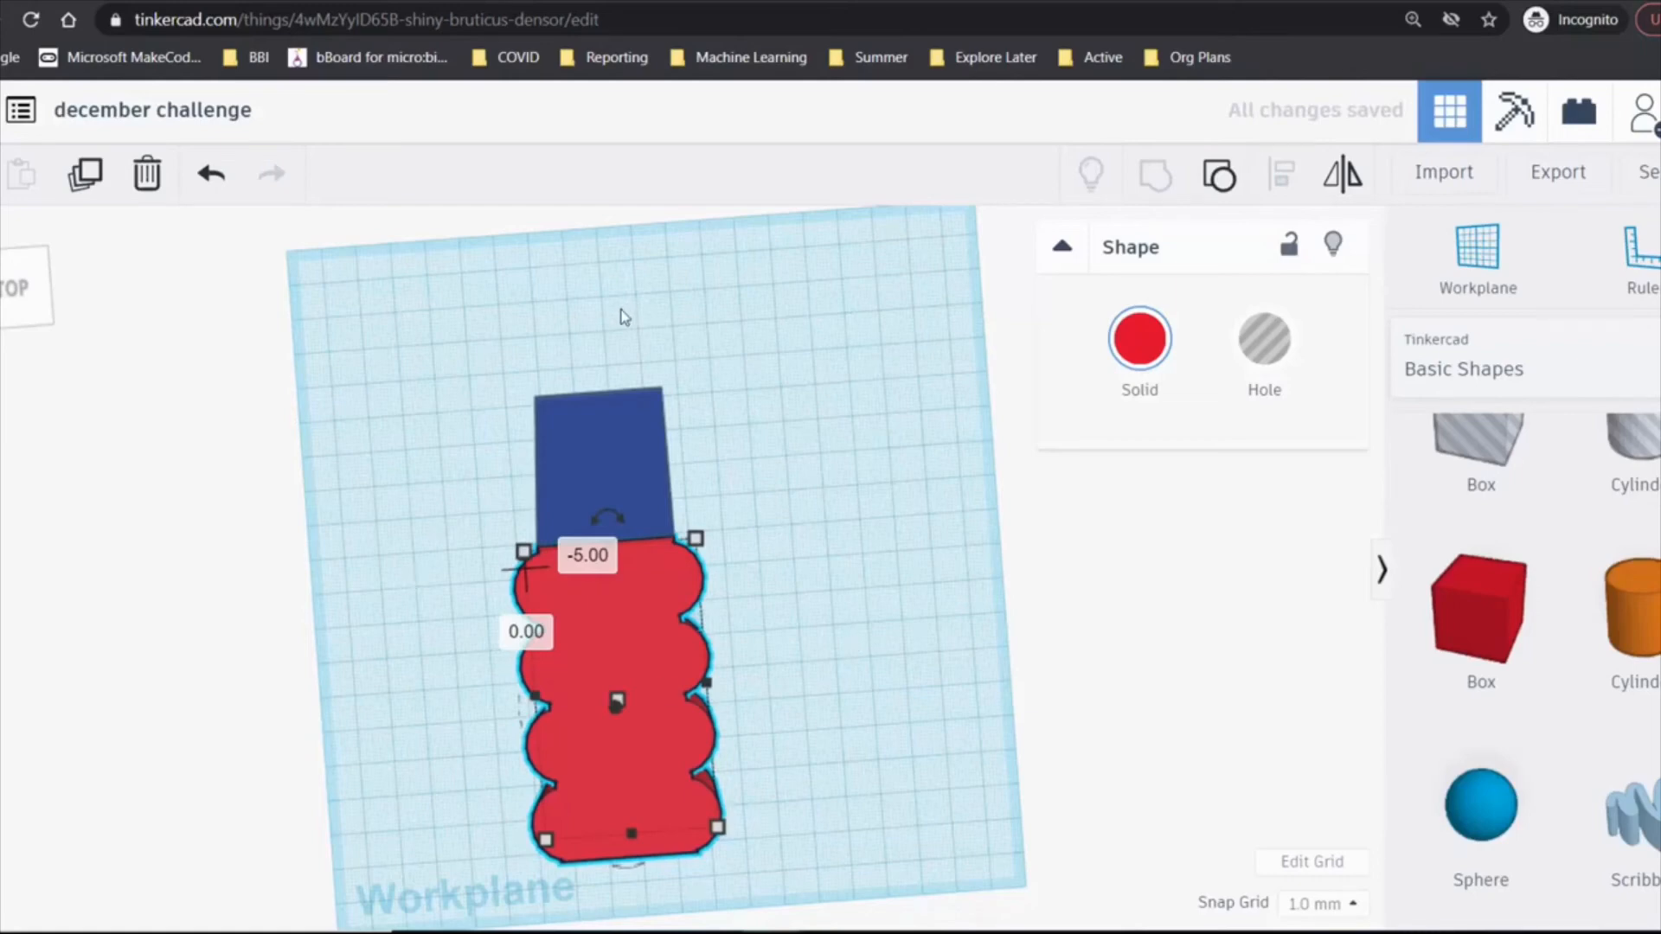
pyautogui.click(376, 400)
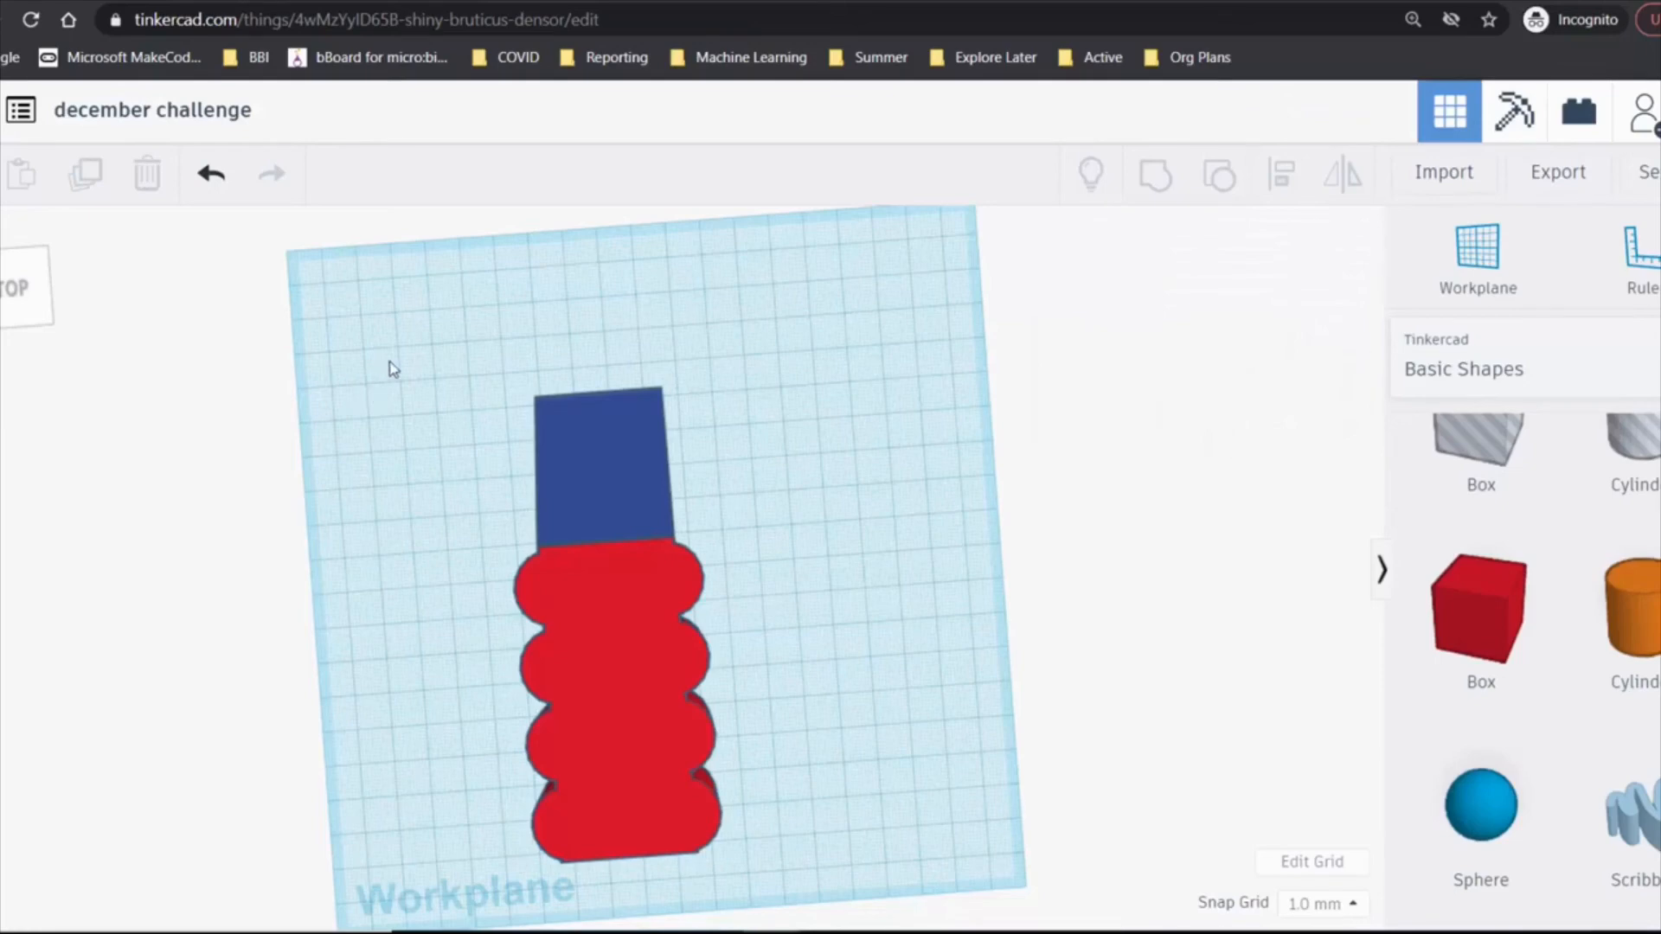
pyautogui.moveTo(380, 350); pyautogui.dragTo(796, 841)
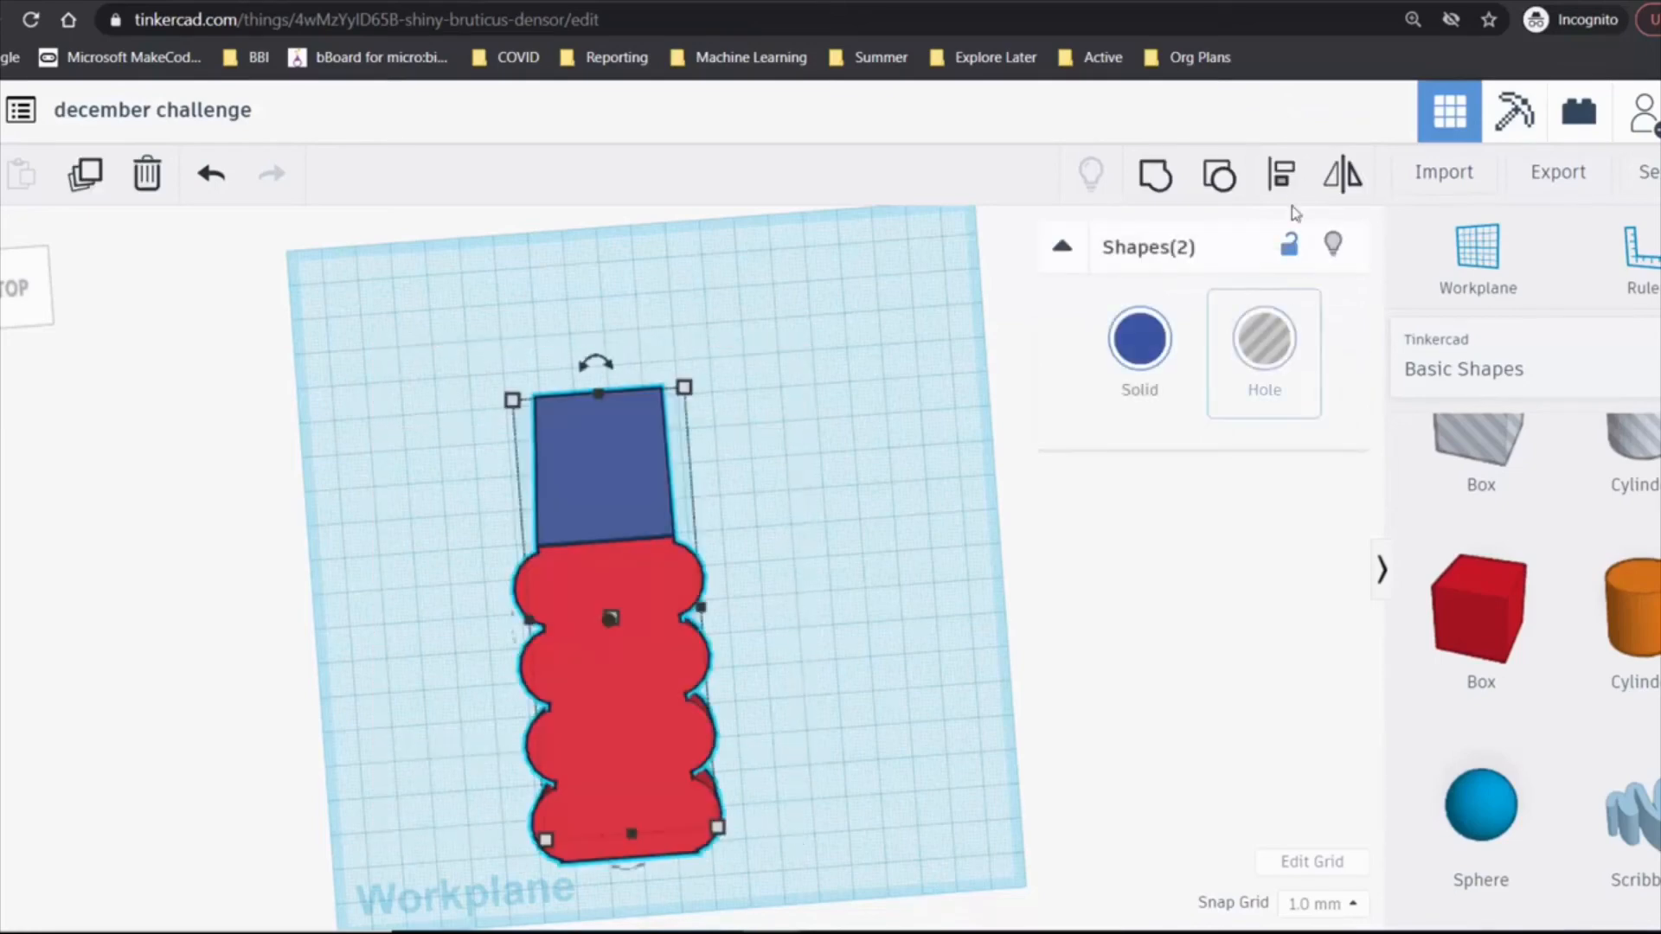
pyautogui.click(1291, 177)
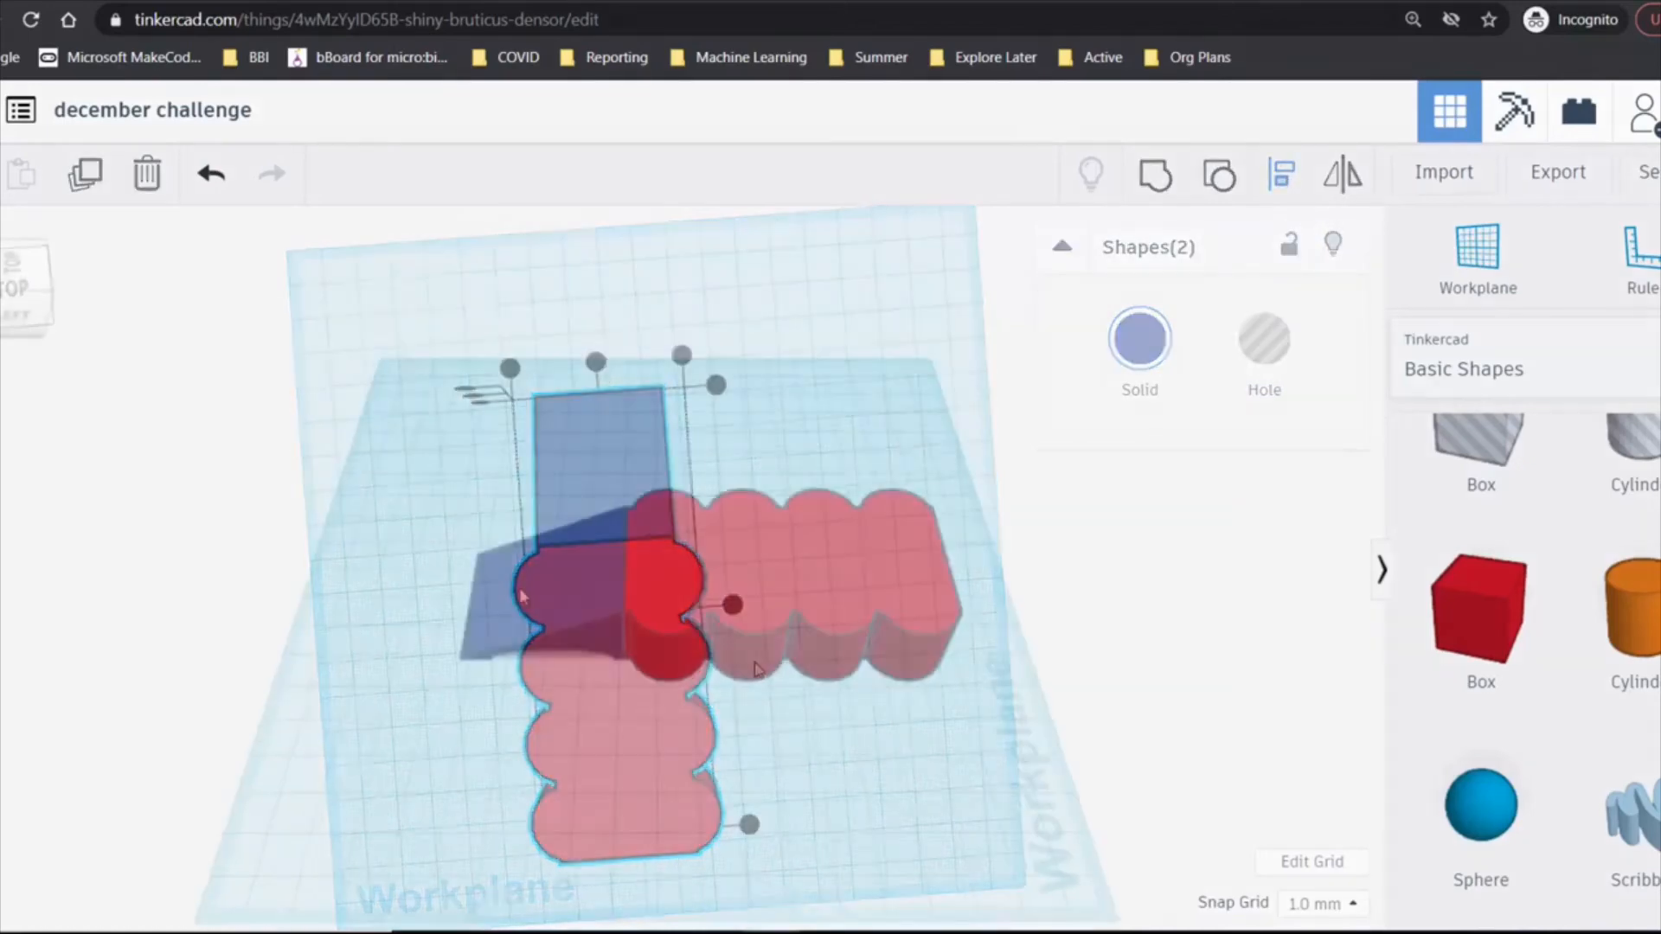
pyautogui.moveTo(543, 661); pyautogui.dragTo(439, 751, button='right')
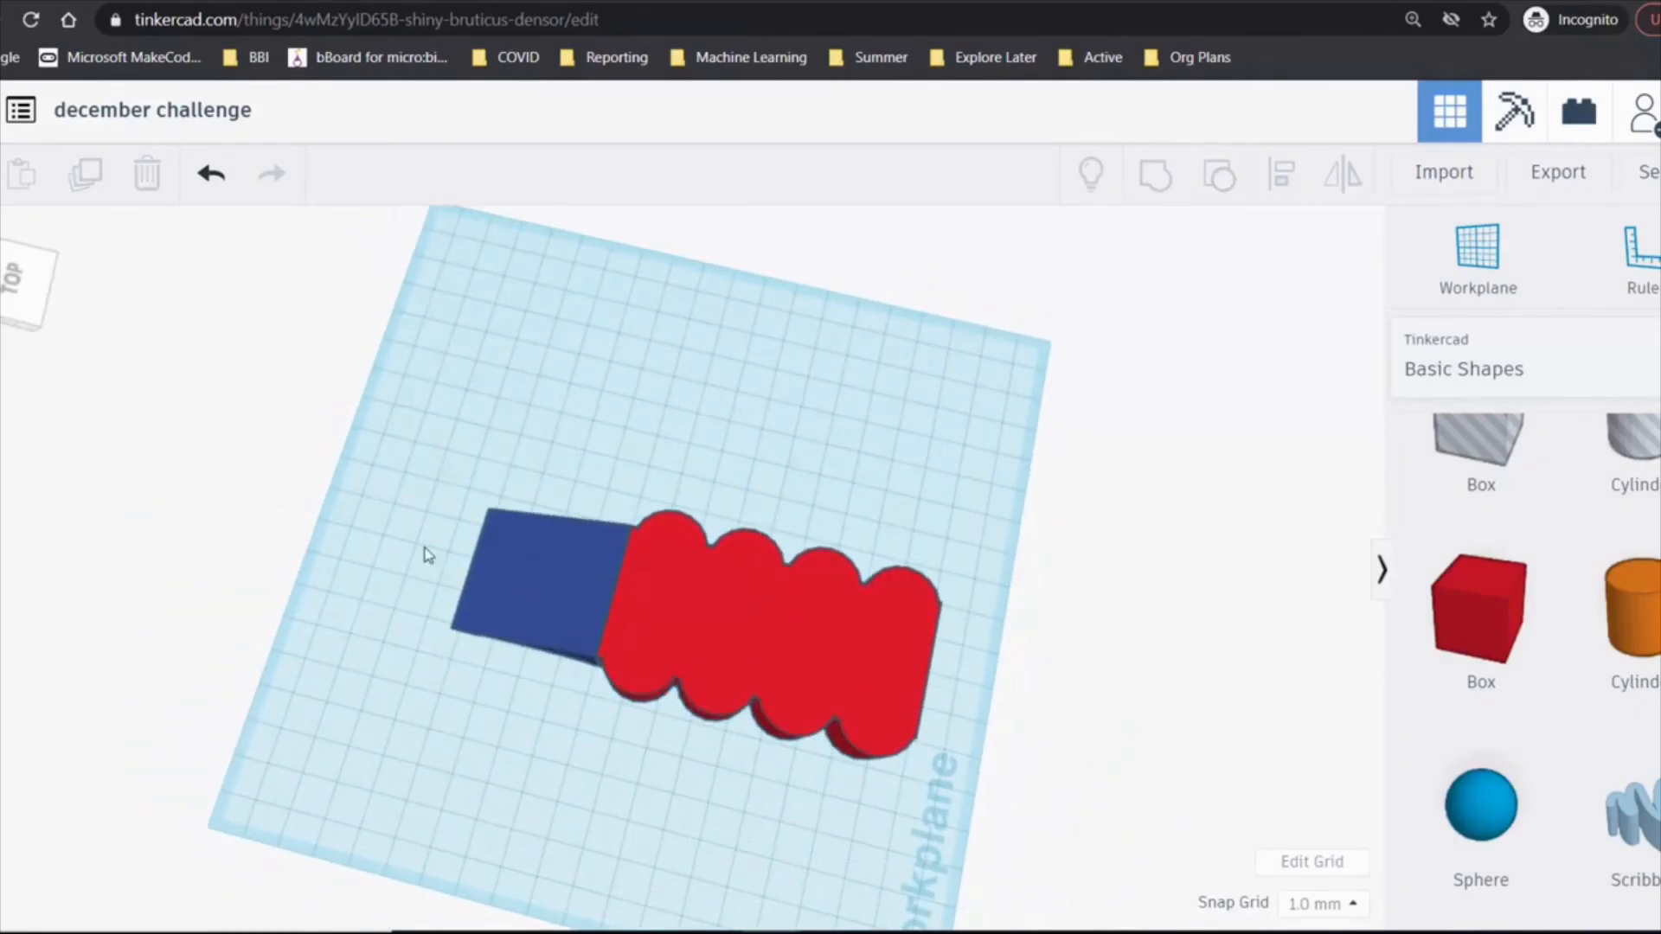
# - Group the wedge blade and the scalloped grip into a single solid scraper
pyautogui.moveTo(426, 425); pyautogui.dragTo(957, 800)
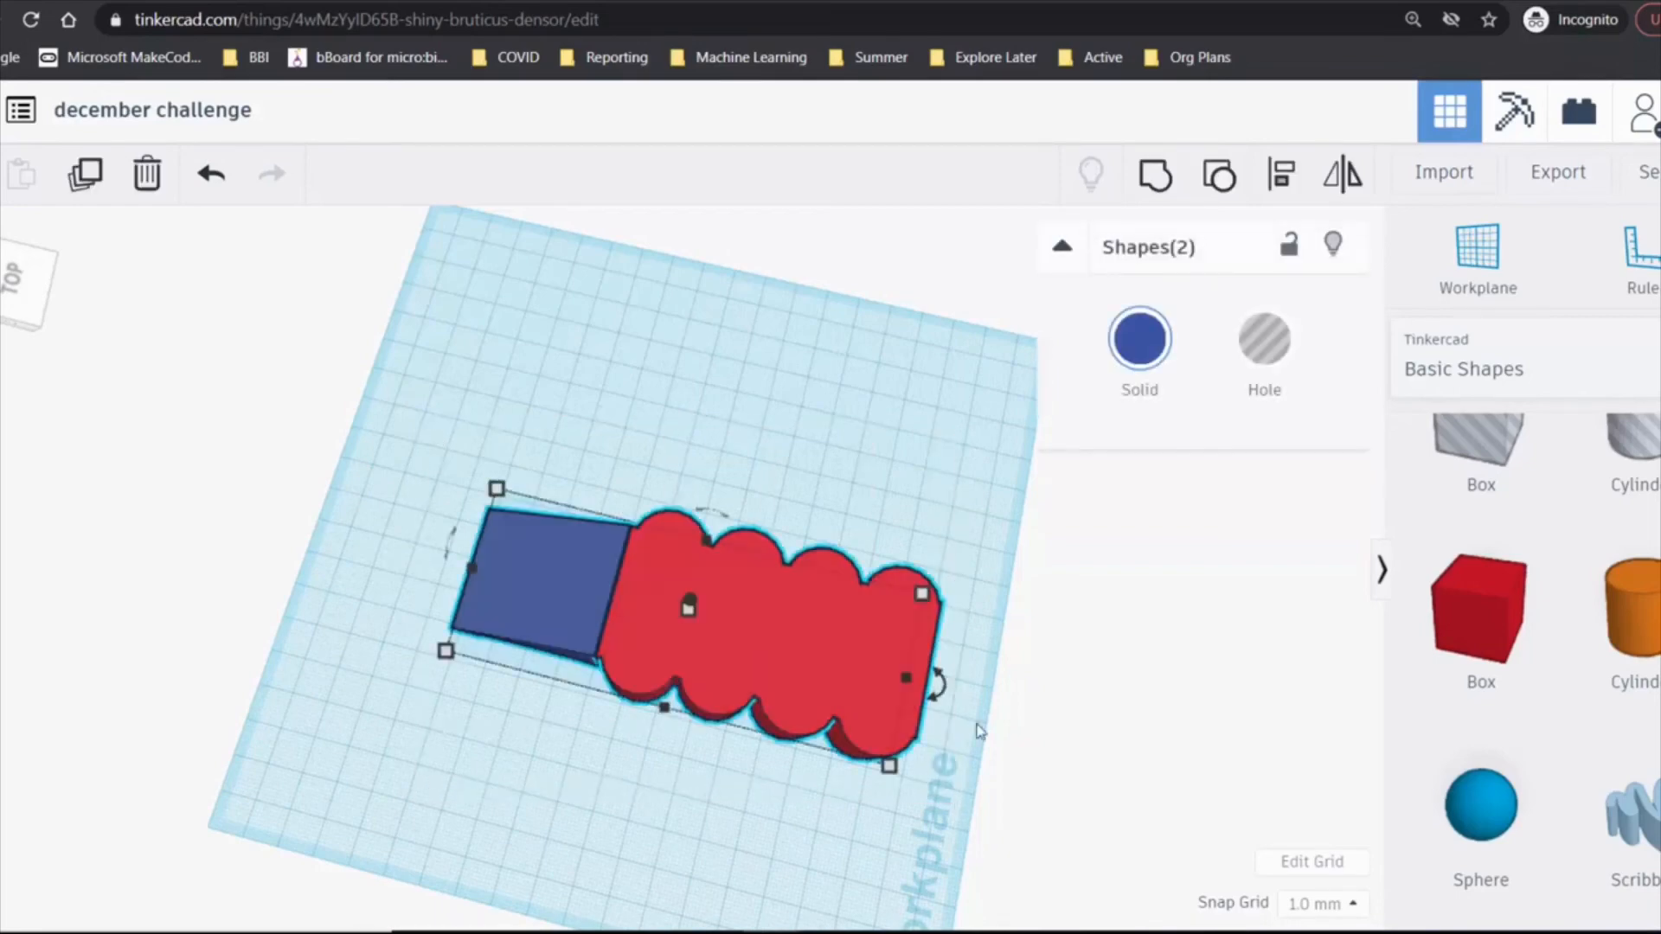
pyautogui.click(1153, 178)
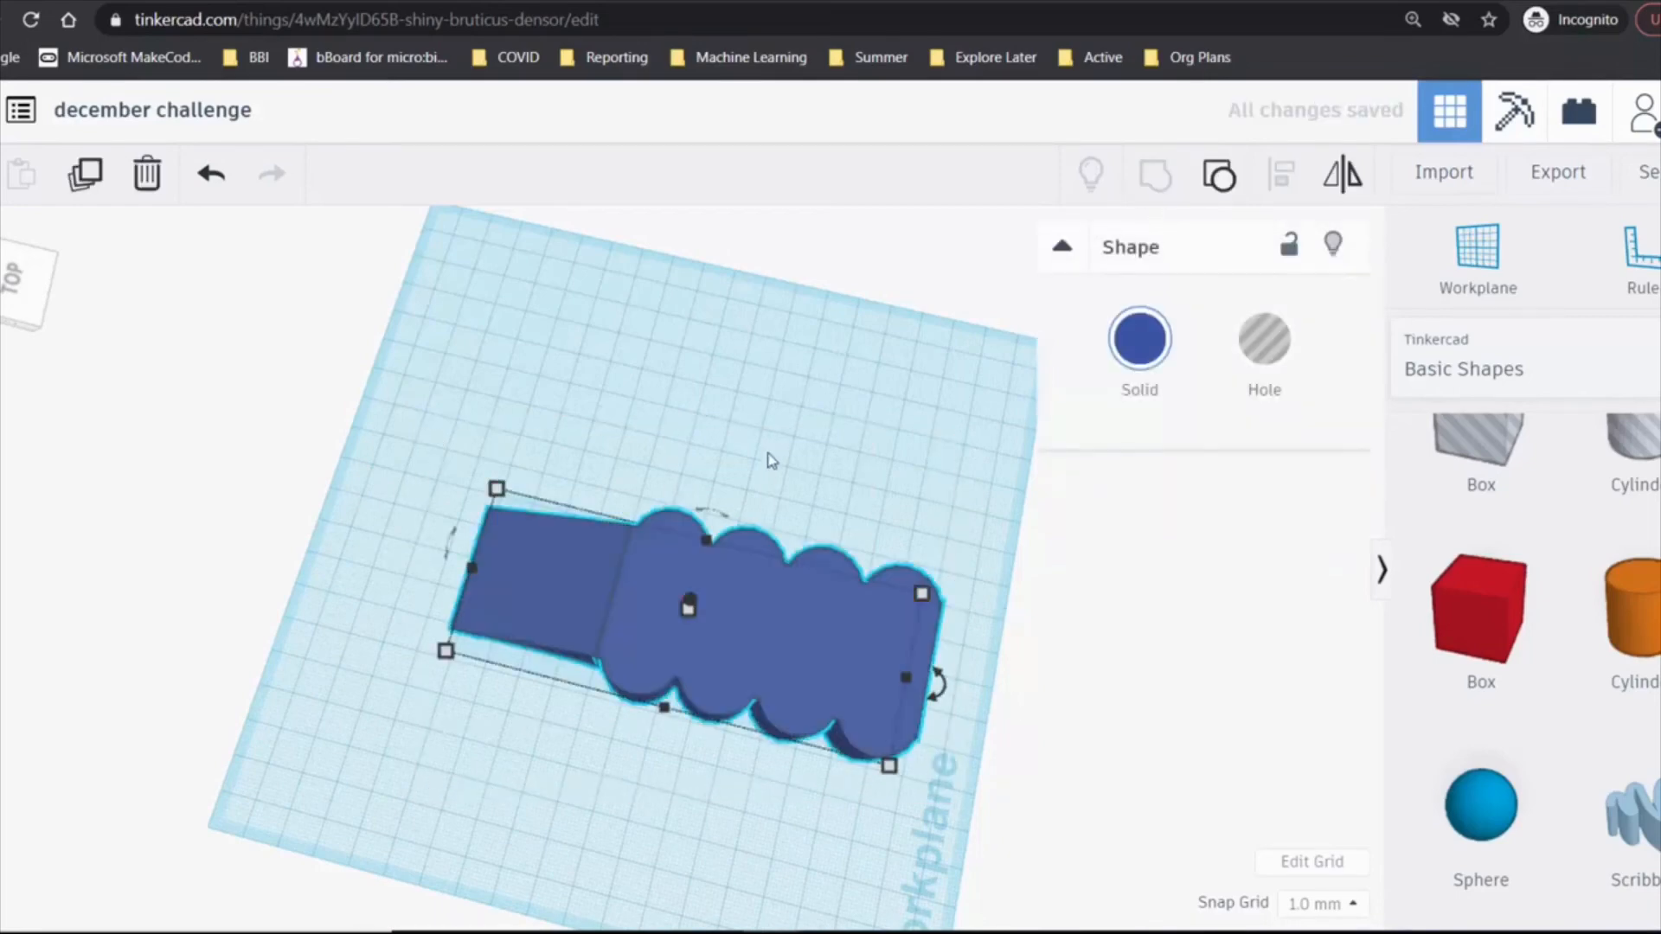
pyautogui.click(770, 460)
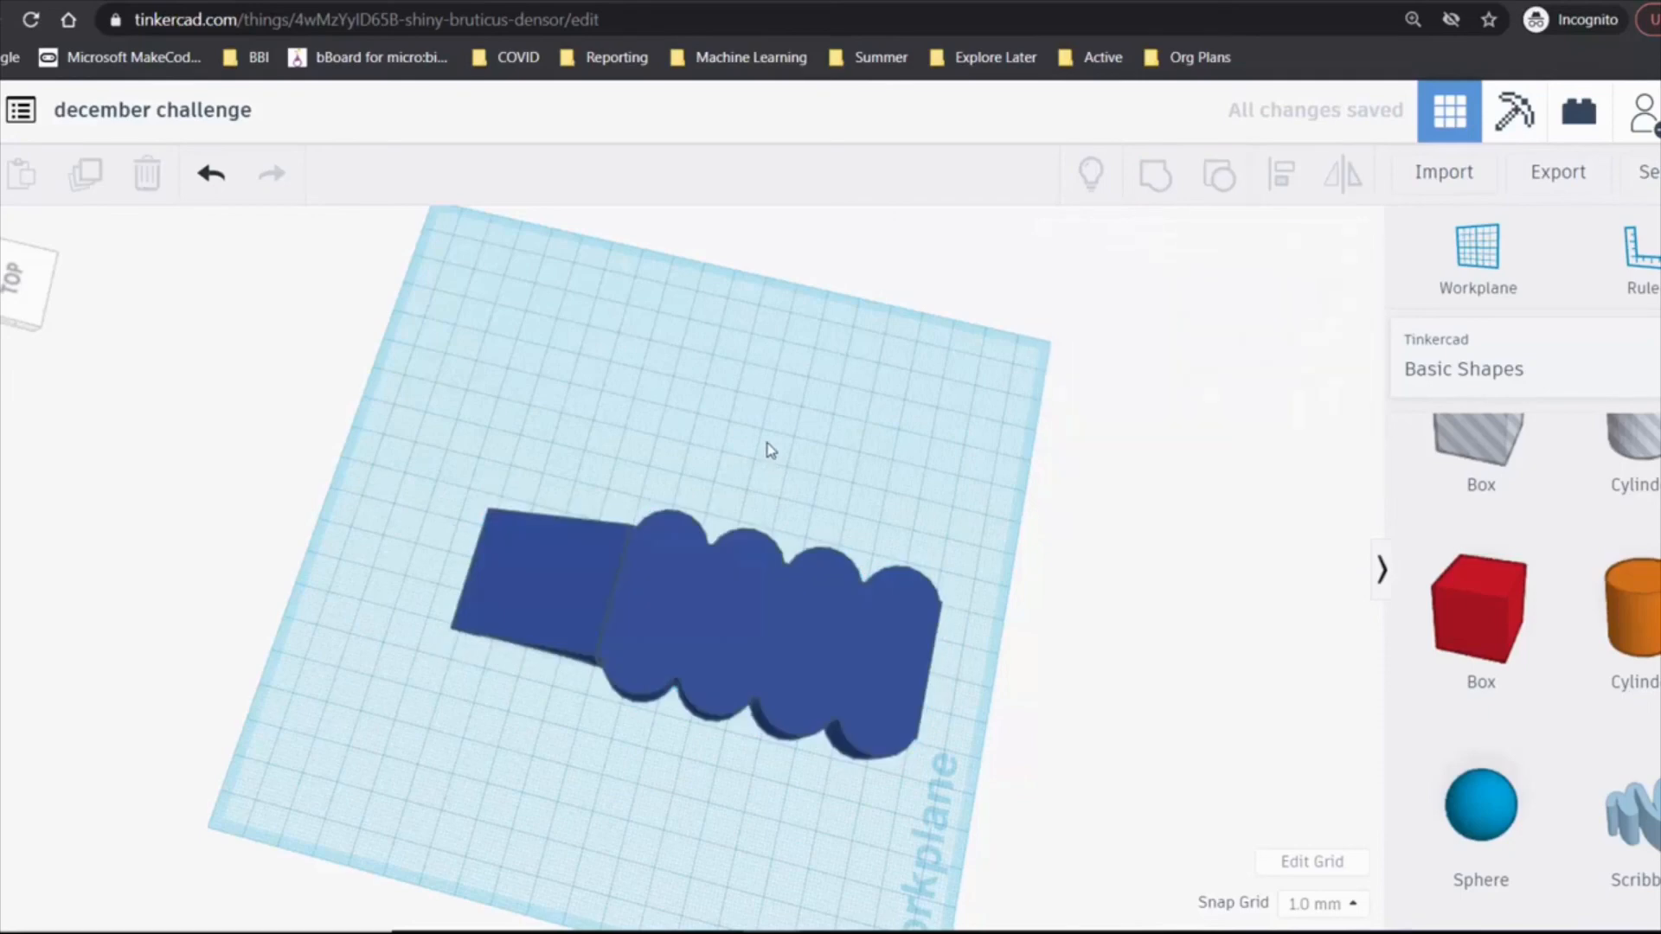
# - Inspect the finished scraper from the side and open the export options for everything in the design
pyautogui.moveTo(768, 445); pyautogui.dragTo(808, 432, button='right')
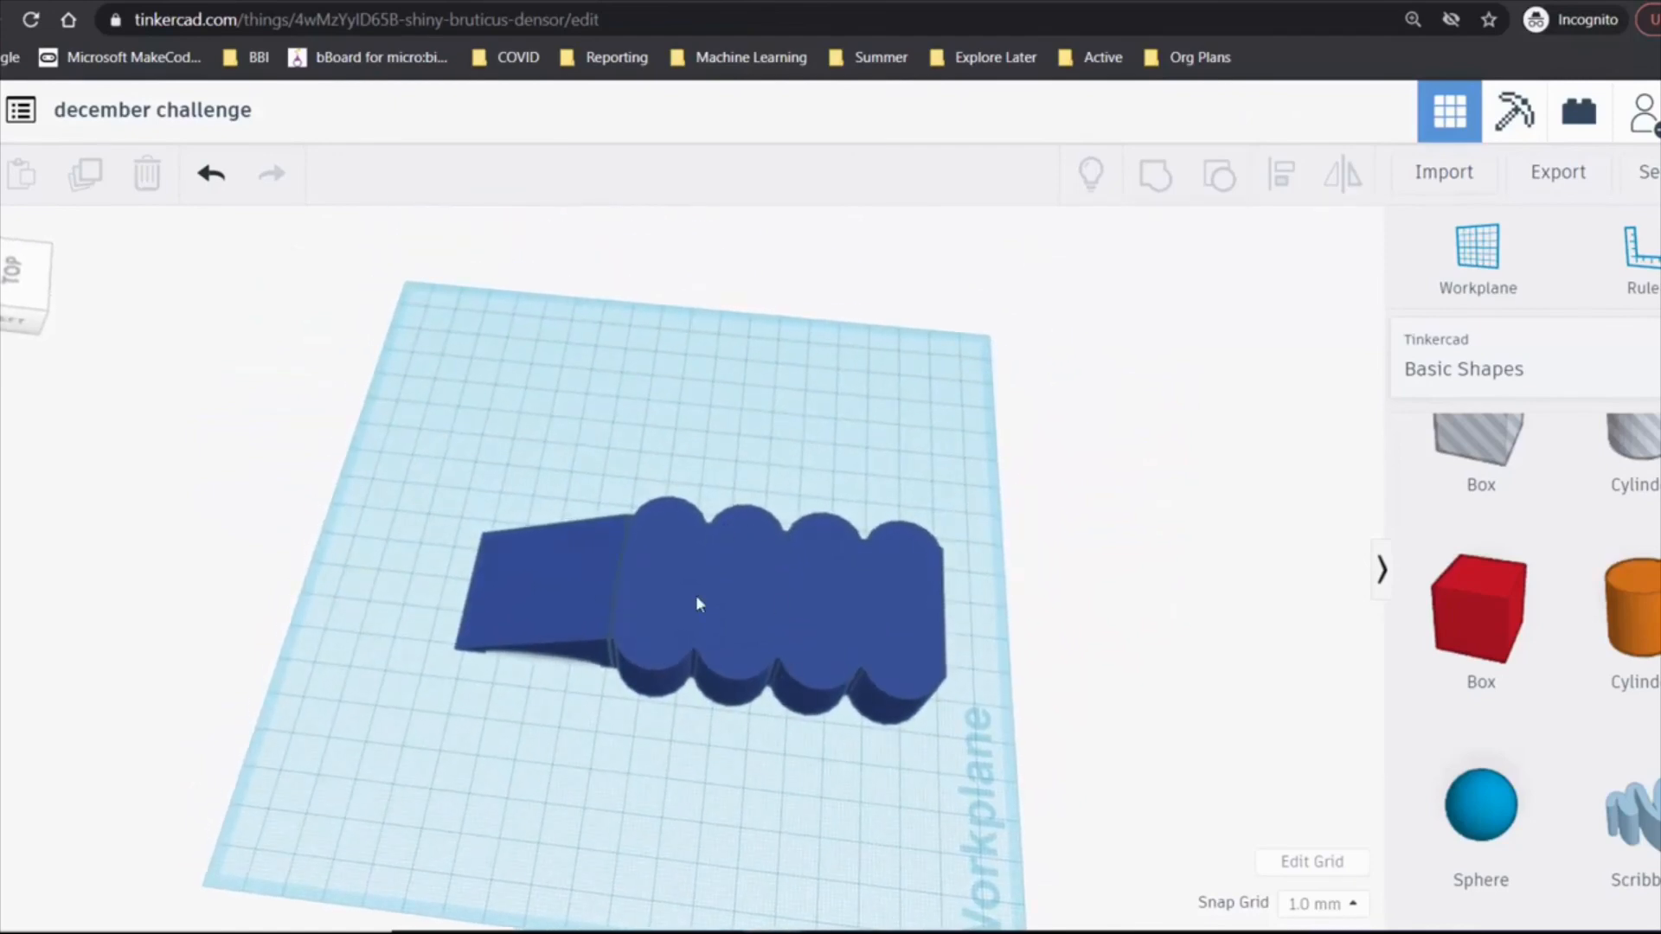
pyautogui.moveTo(717, 594); pyautogui.dragTo(424, 647, button='right')
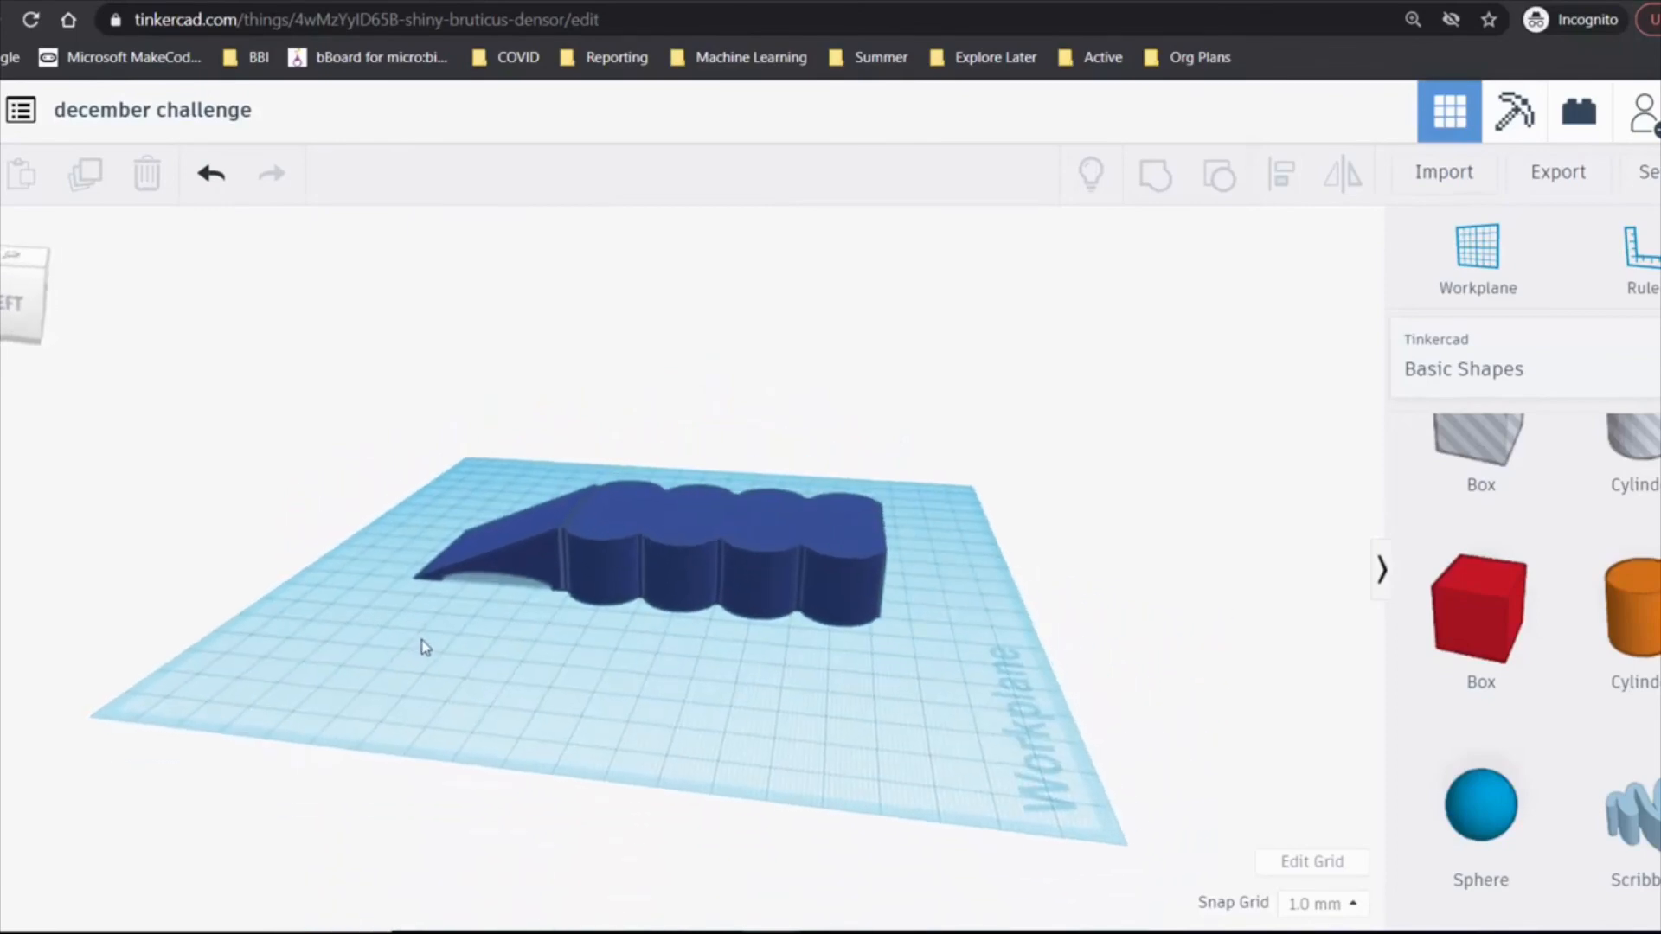
pyautogui.click(1555, 181)
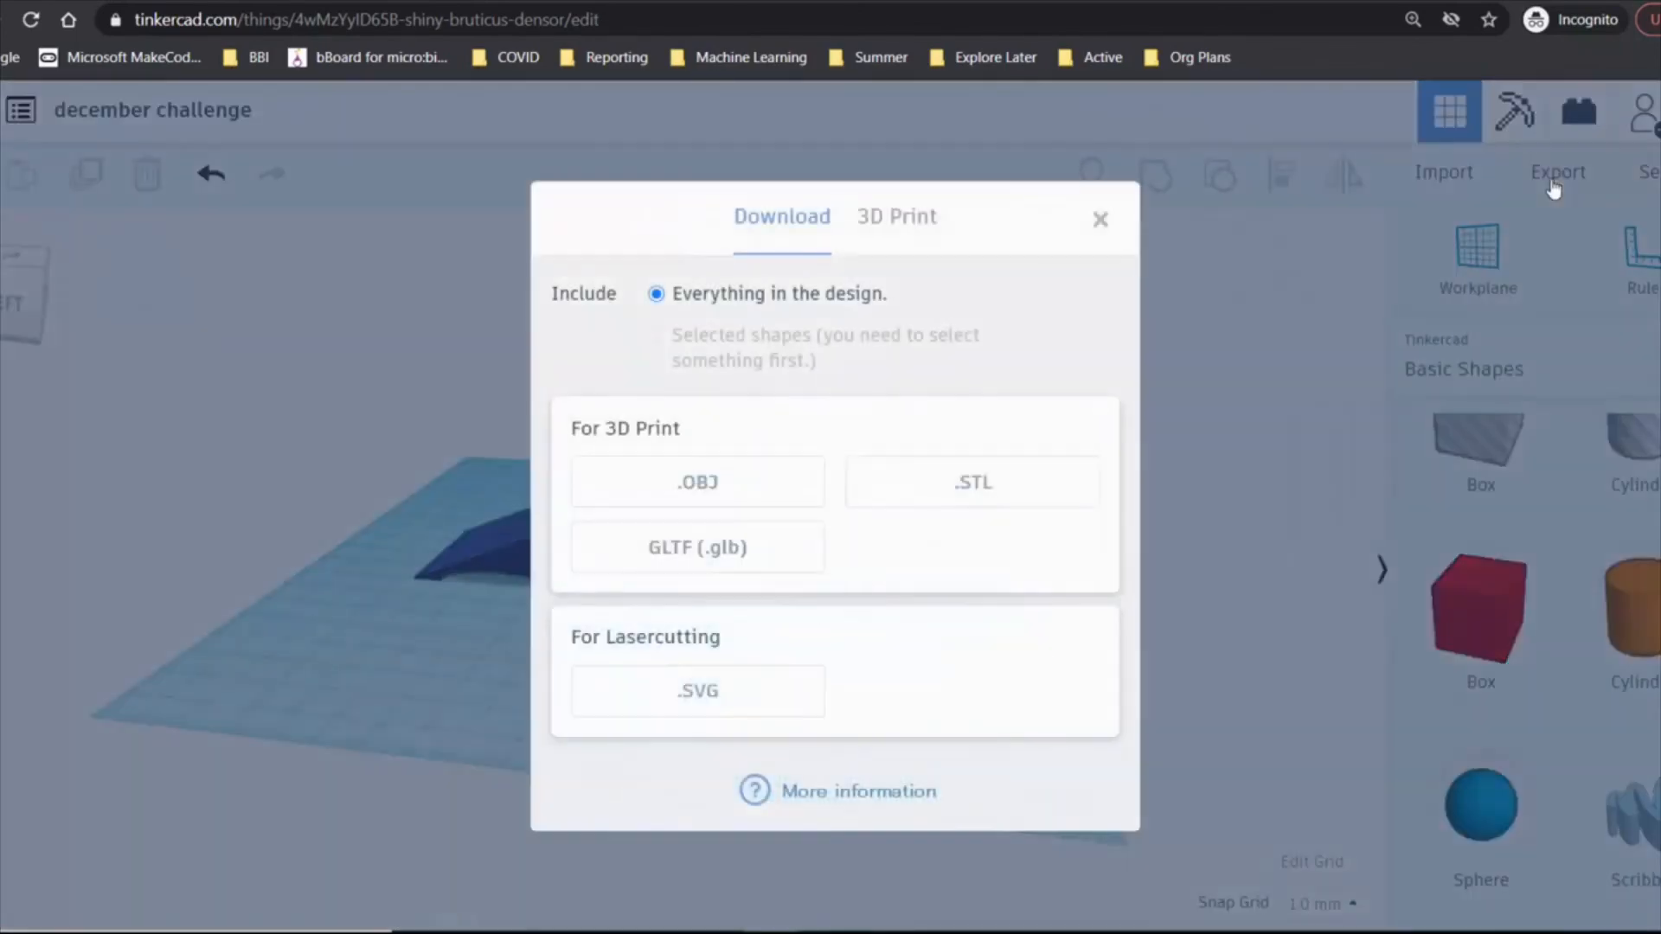